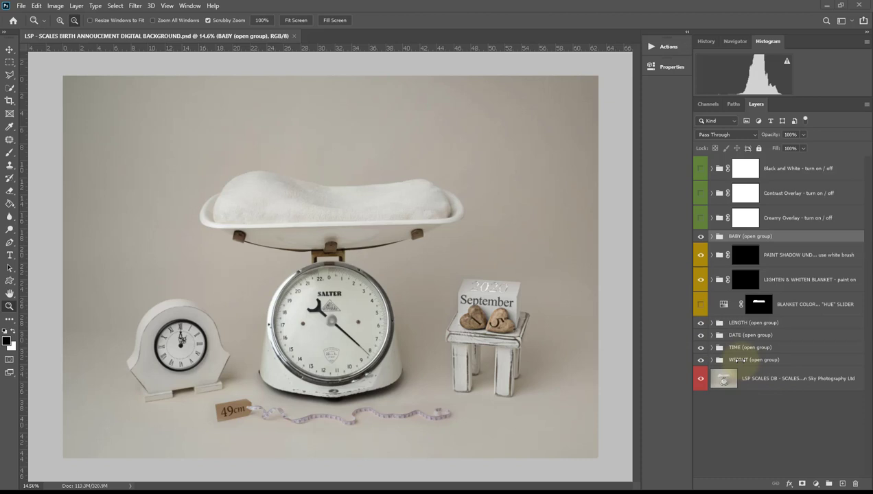
- Toggle the visibility of the WEIGHT and TIME groups to examine which scene elements each one contains
click(700, 360)
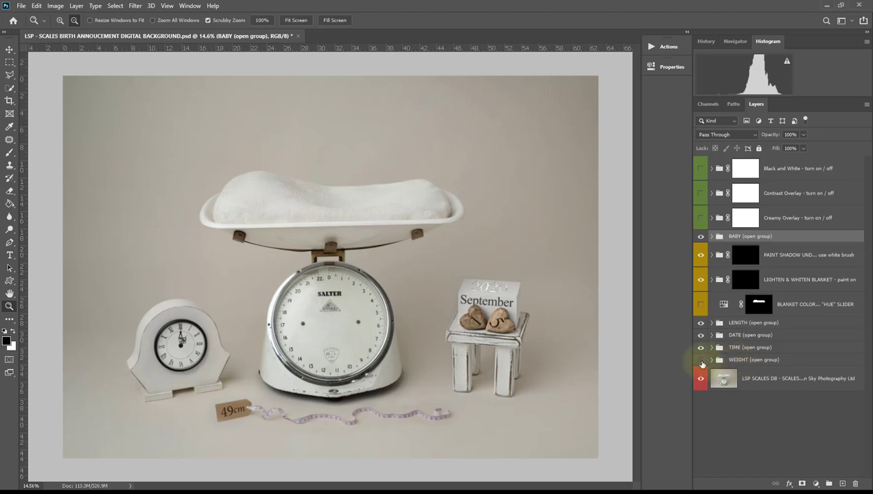
click(701, 360)
click(700, 360)
click(700, 361)
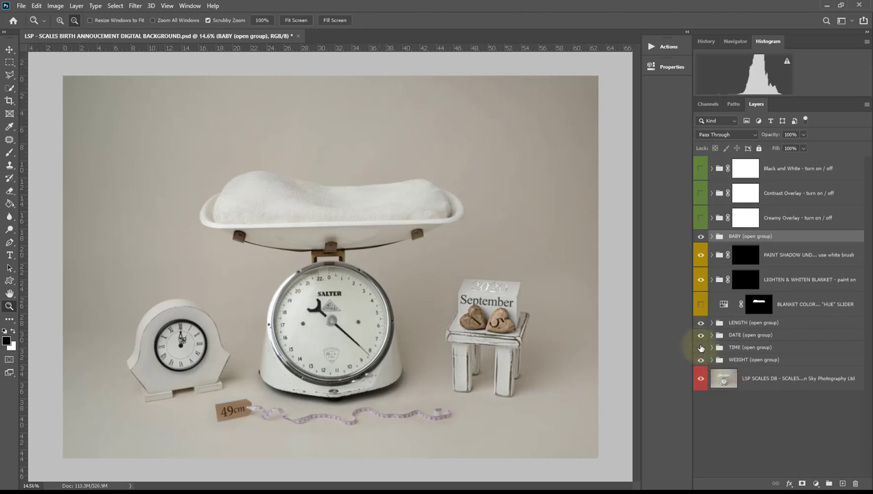
click(701, 348)
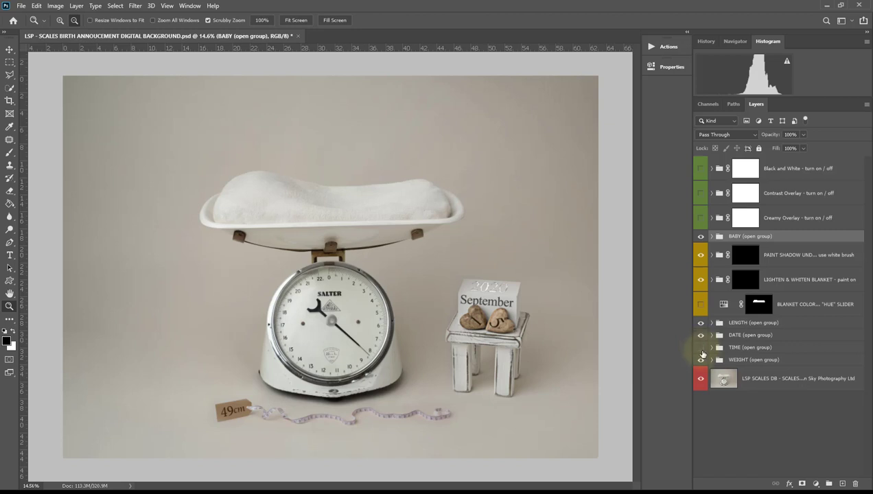
click(701, 349)
click(701, 349)
click(701, 348)
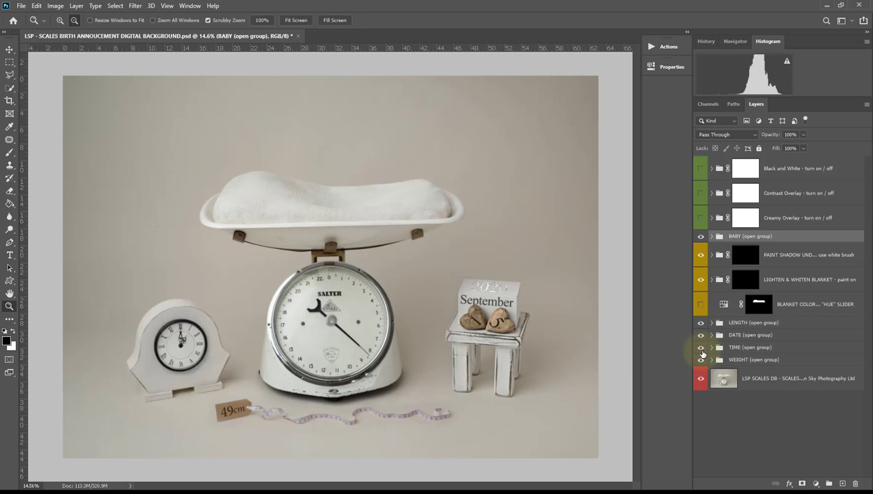
- Toggle the visibility of the DATE and LENGTH groups to examine which scene elements each one contains
click(700, 335)
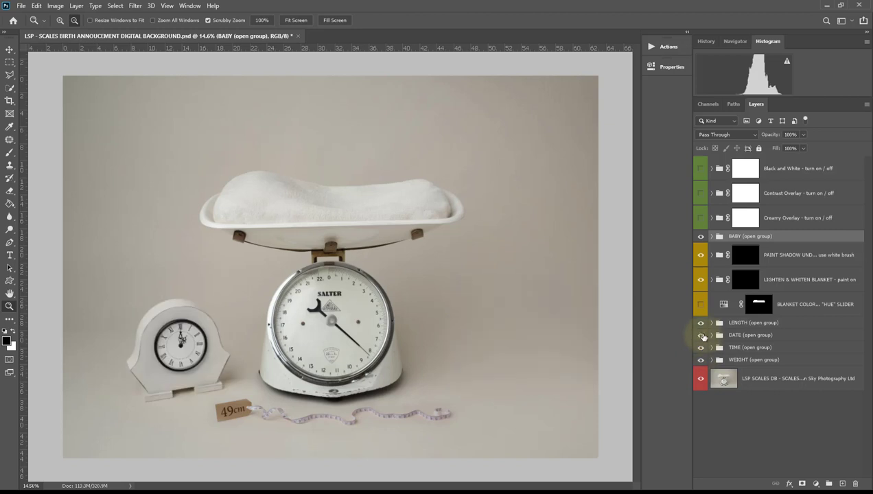
click(701, 335)
click(700, 335)
click(701, 334)
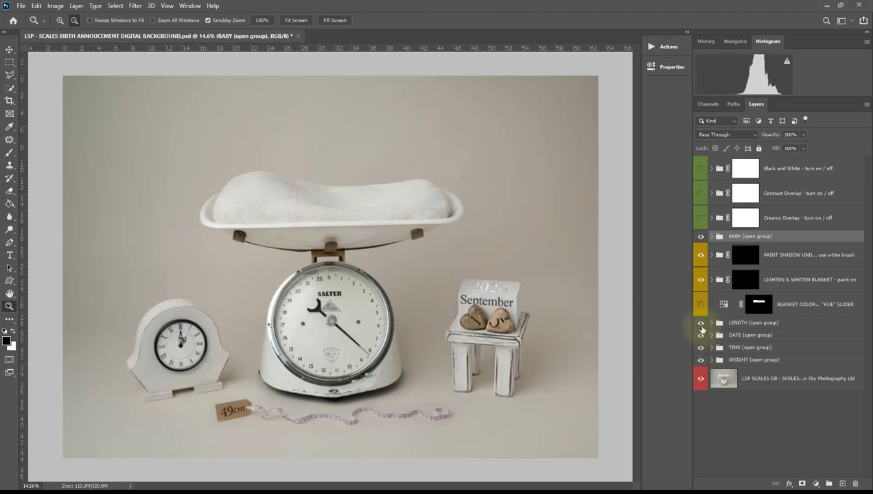
click(701, 323)
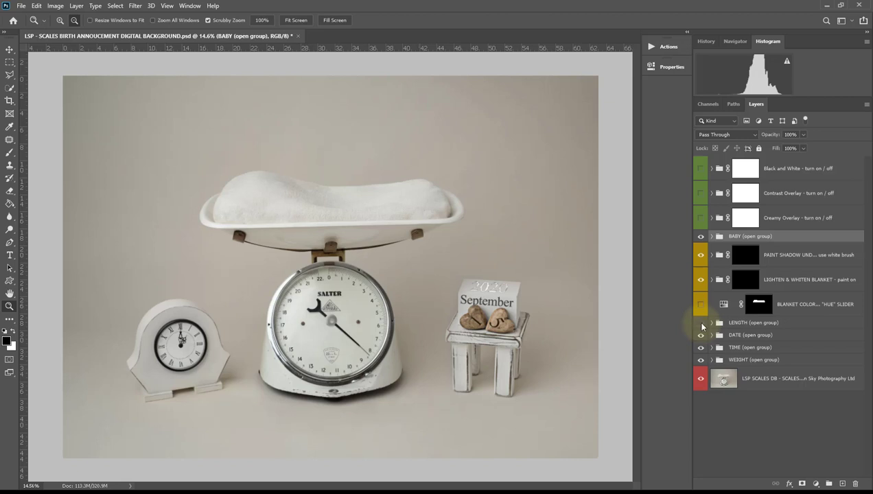
click(701, 323)
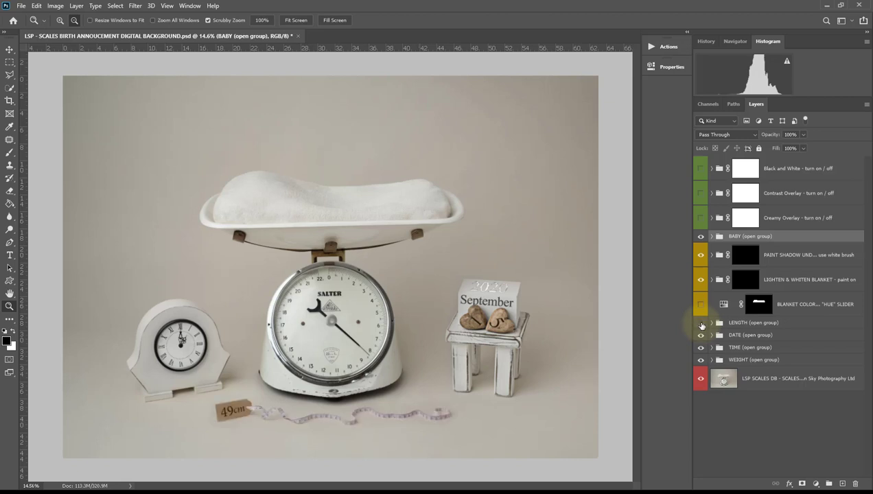
click(700, 323)
click(701, 325)
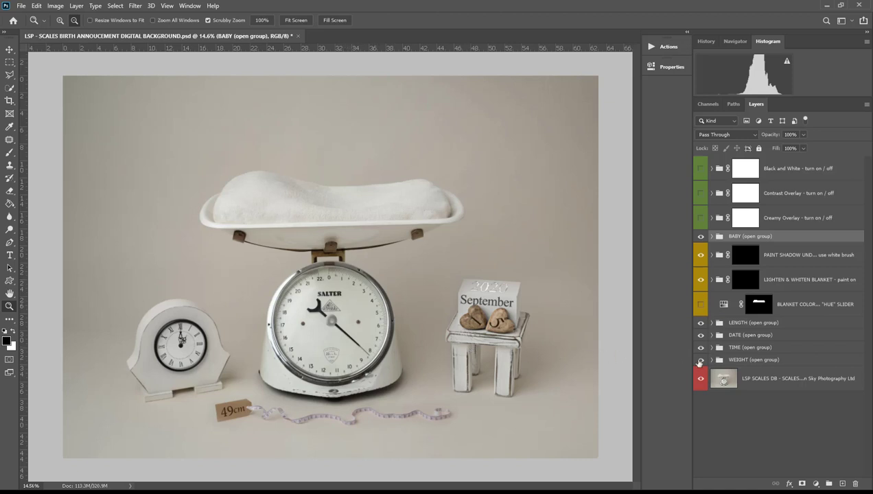
- Rotate the SCALE layer in the WEIGHT group with Free Transform so the pointer indicates 7, and collapse the group
click(744, 361)
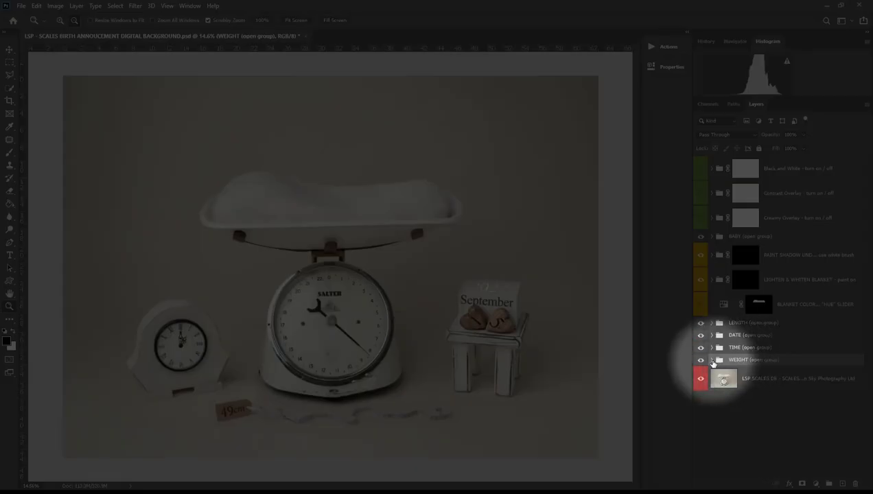
click(712, 360)
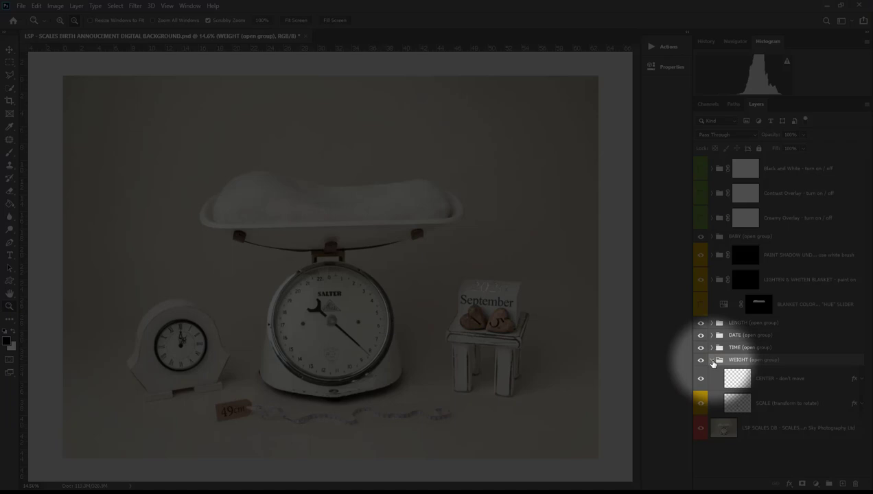
click(773, 381)
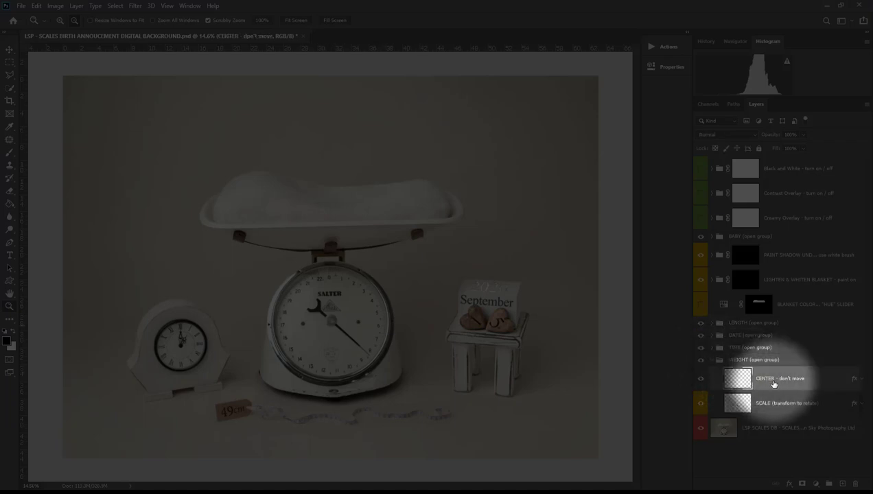
click(748, 406)
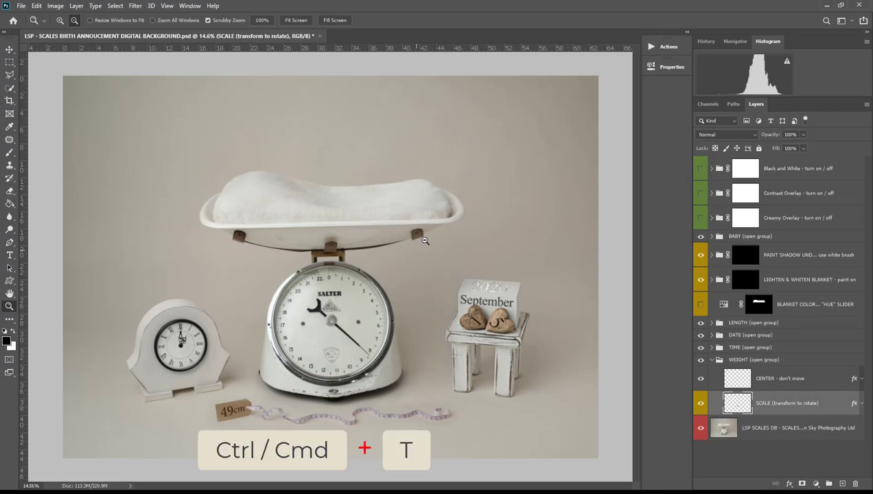
key(ctrl+t)
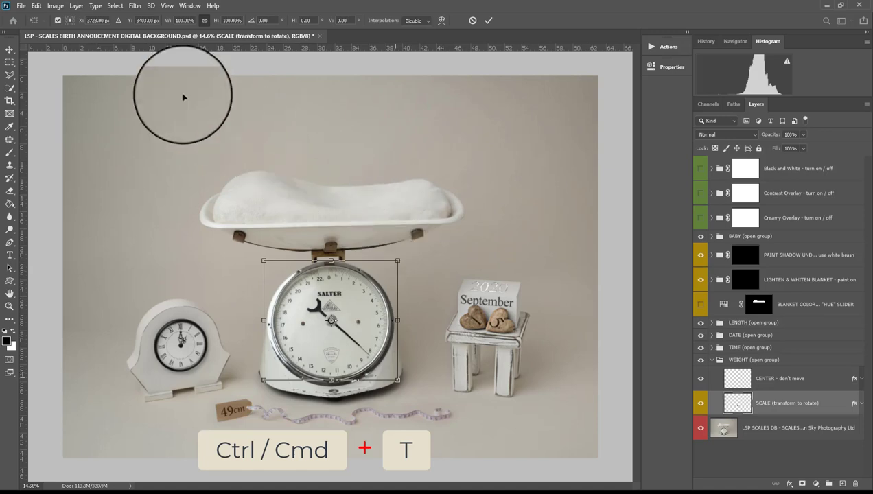
click(36, 6)
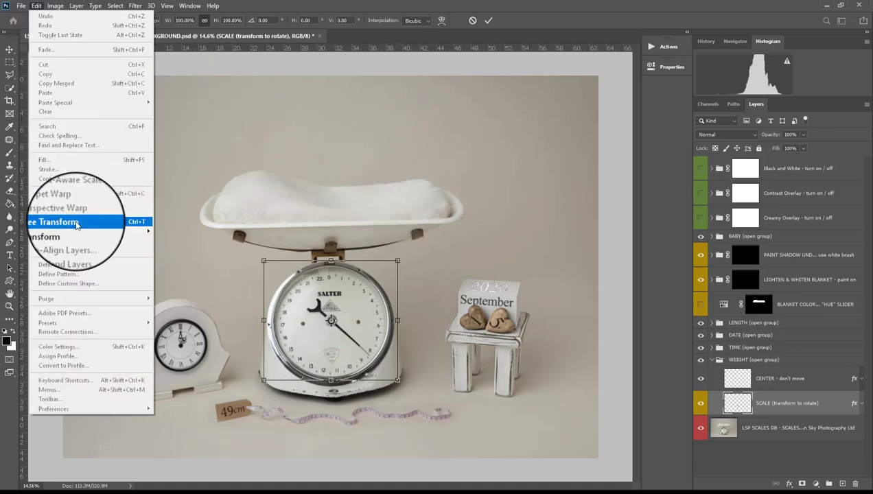
click(32, 6)
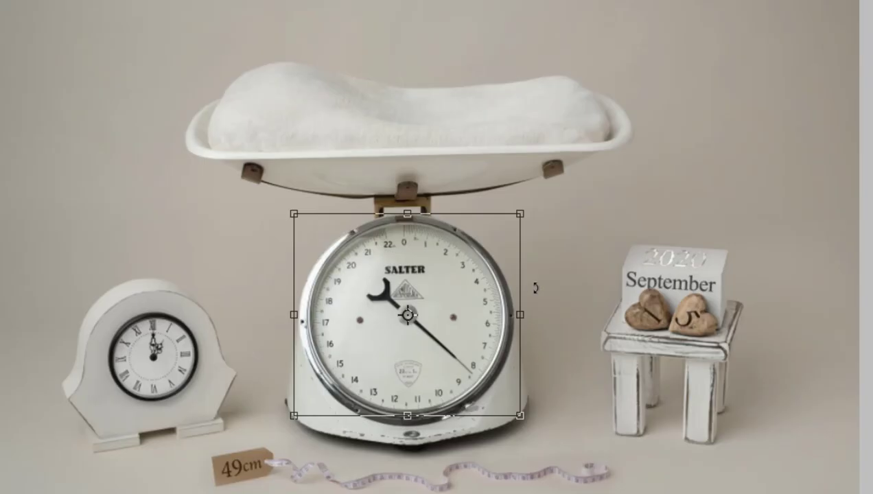
drag(534, 288, 534, 240)
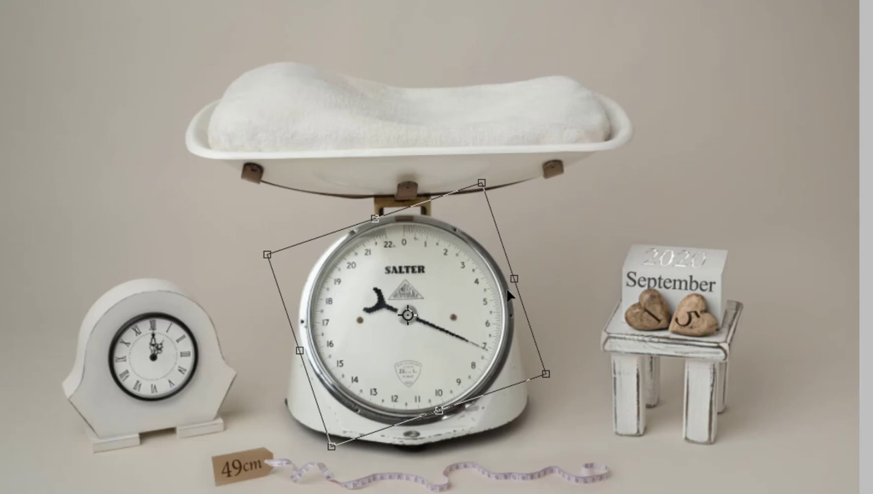
key(Return)
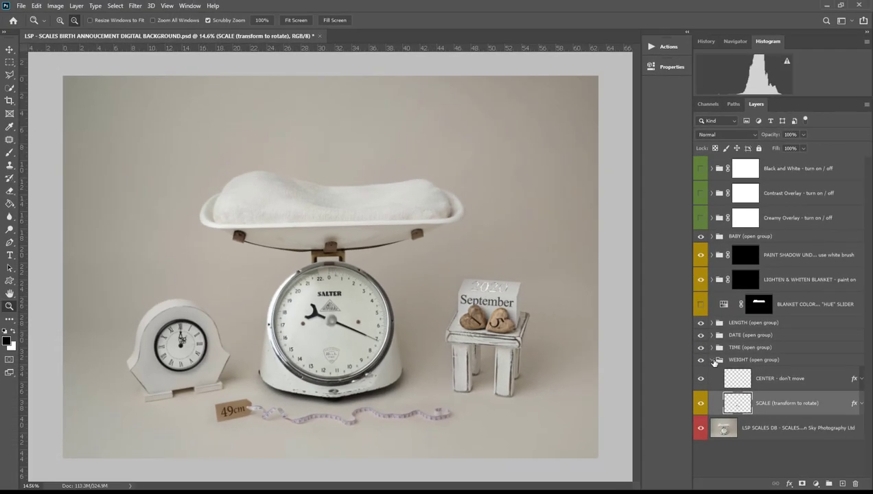
click(711, 359)
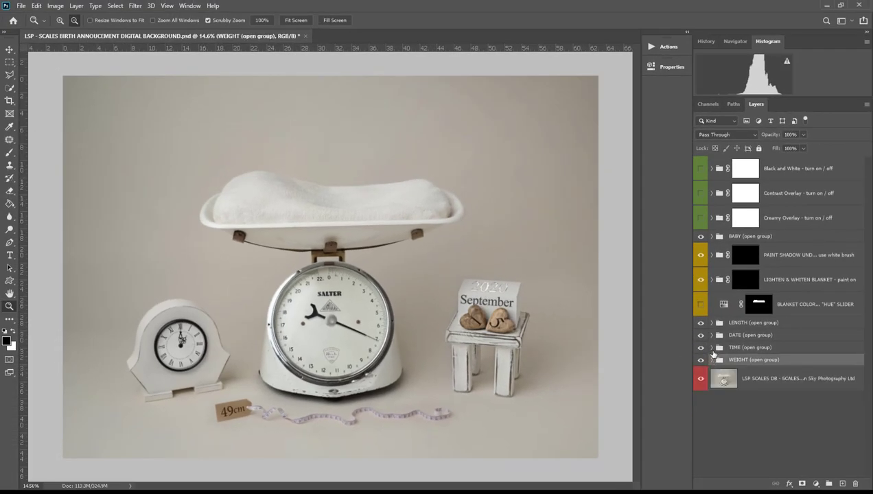
- Rotate the SMALL HAND layer in the TIME group clockwise with Free Transform
click(712, 348)
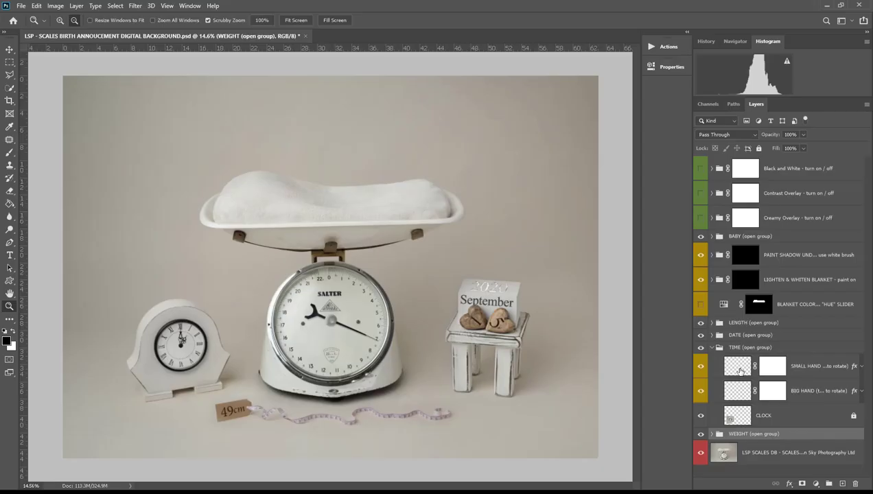
click(740, 369)
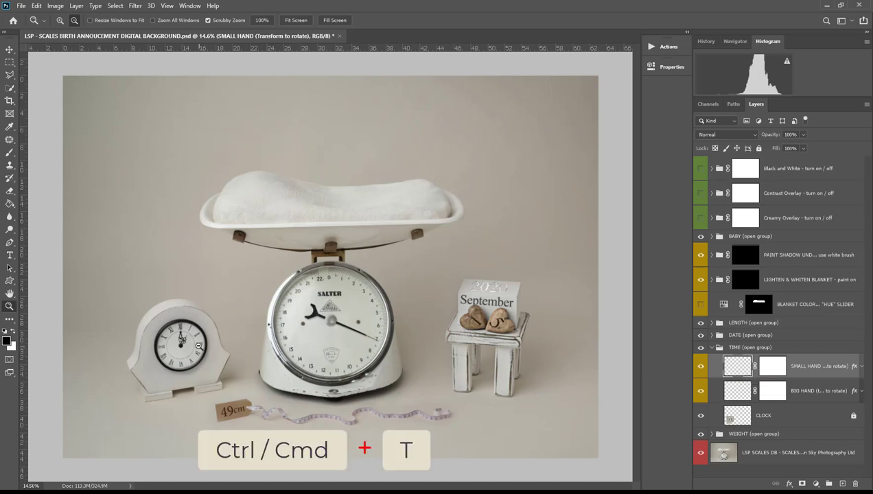
click(36, 6)
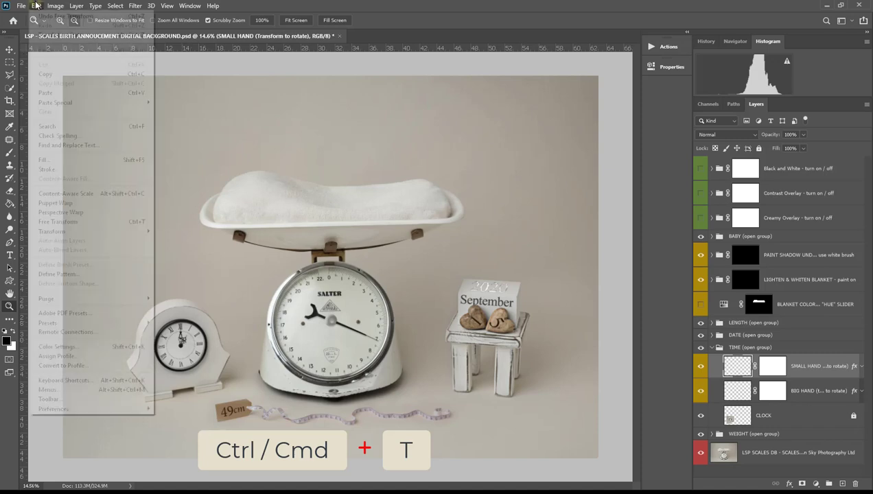
click(98, 221)
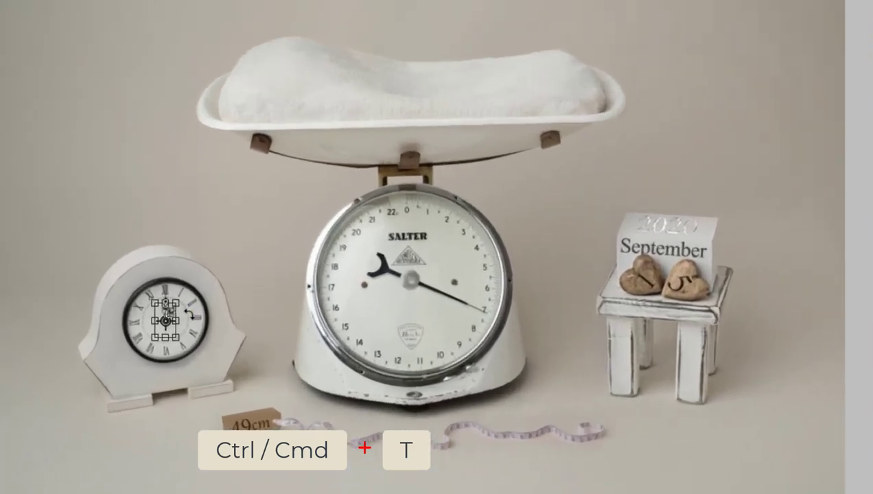
drag(194, 341, 194, 321)
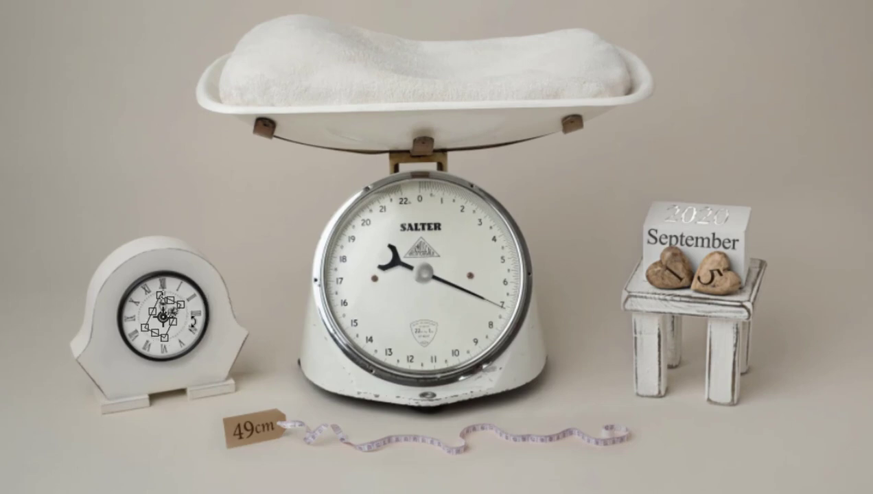
key(Return)
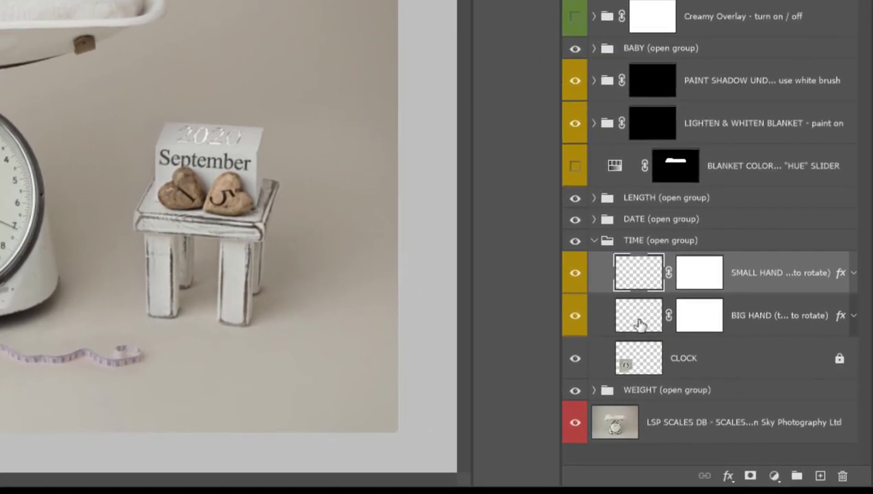
- Rotate the BIG HAND layer clockwise to about the three o'clock position with Free Transform and collapse the TIME group
click(638, 324)
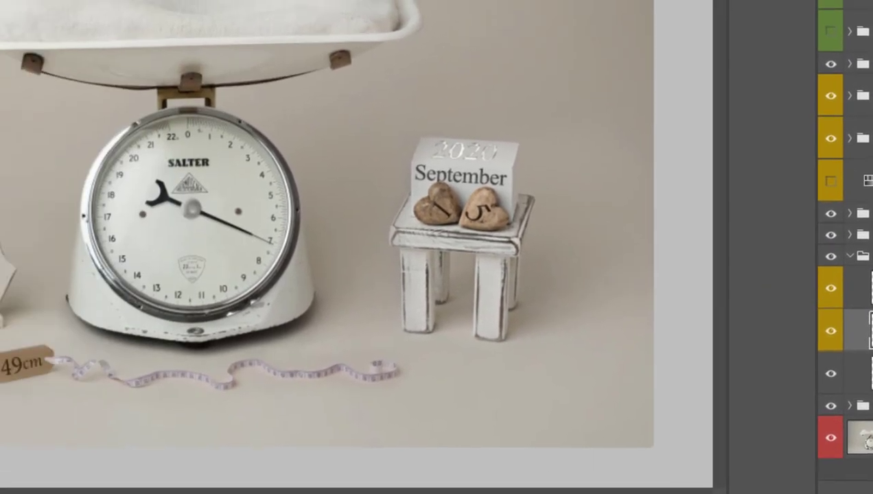
key(ctrl+t)
drag(207, 227, 234, 288)
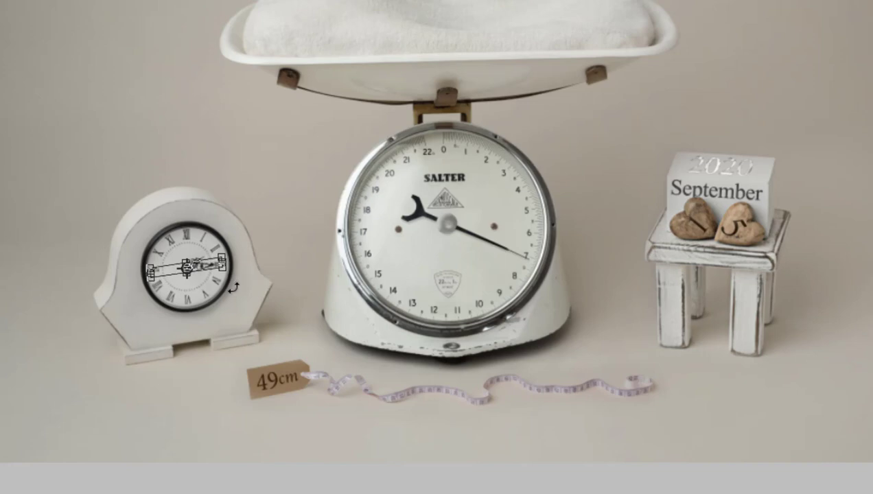
key(Return)
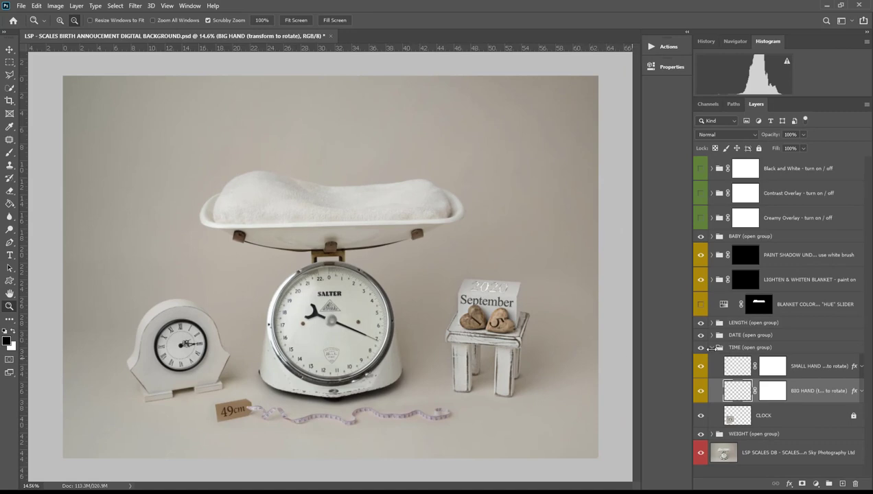
click(711, 347)
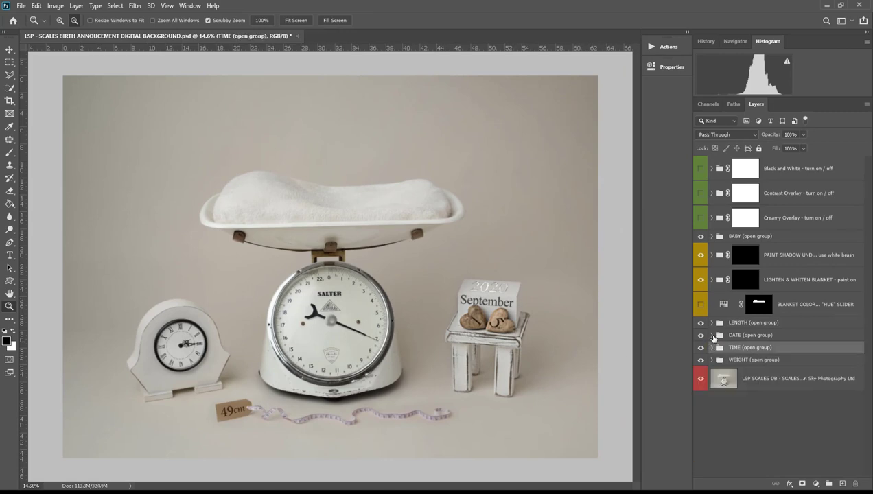
- Expand the DATE group, try 2021 as the YEAR layer's text, and restore it to 2020
click(710, 335)
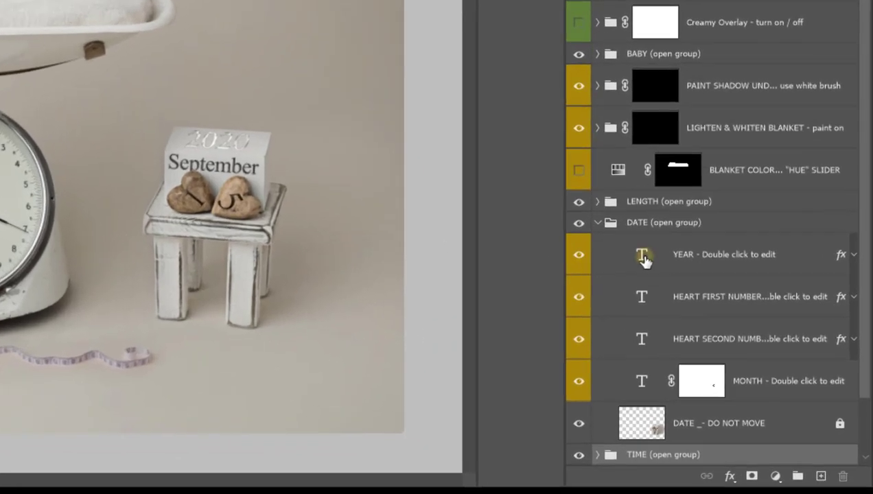
click(739, 357)
double_click(644, 259)
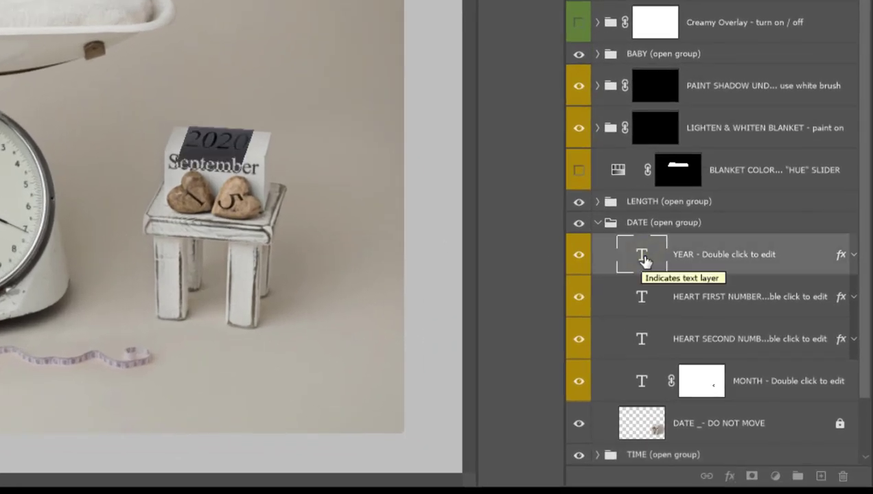
text(2021)
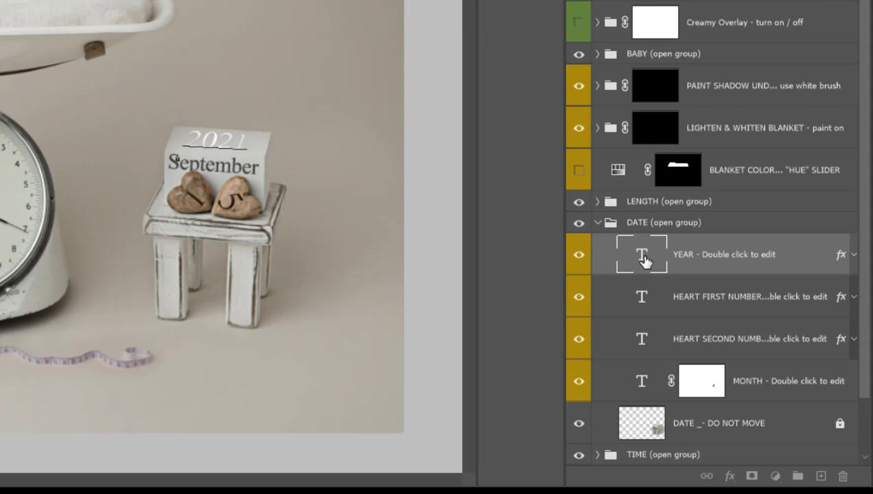
key(BackSpace)
text(0)
click(641, 259)
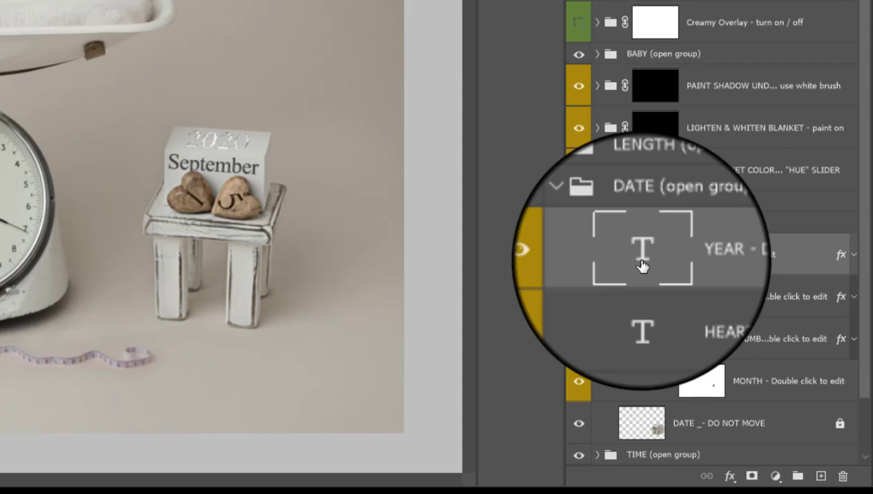
- Open the YEAR layer's Layer Style settings and cancel them
double_click(815, 255)
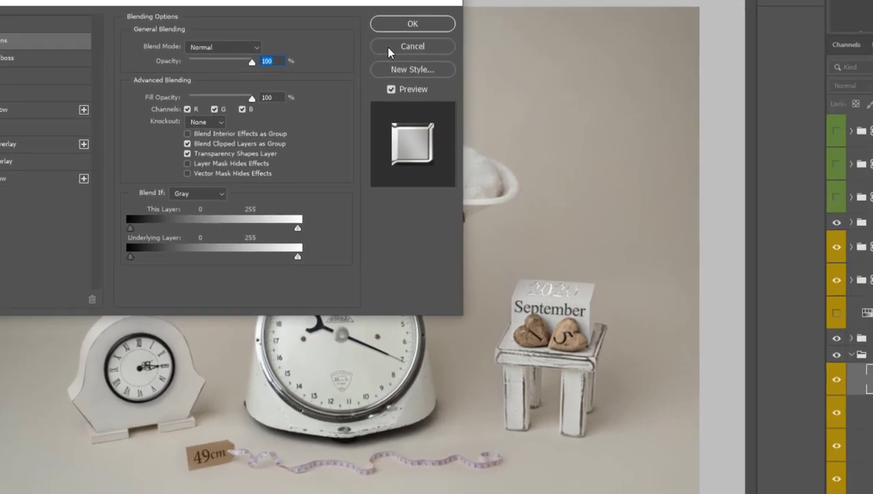
click(459, 84)
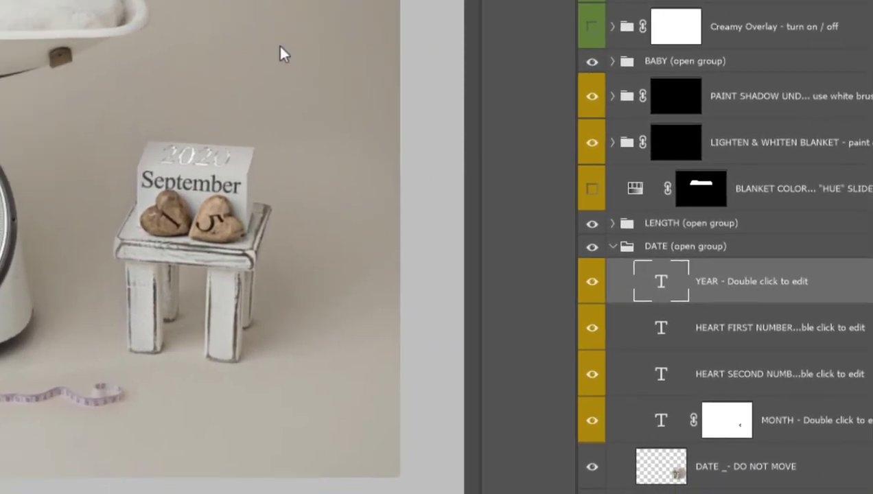
- Set the text of the HEART FIRST NUMBER layer in the DATE group to 2
click(665, 332)
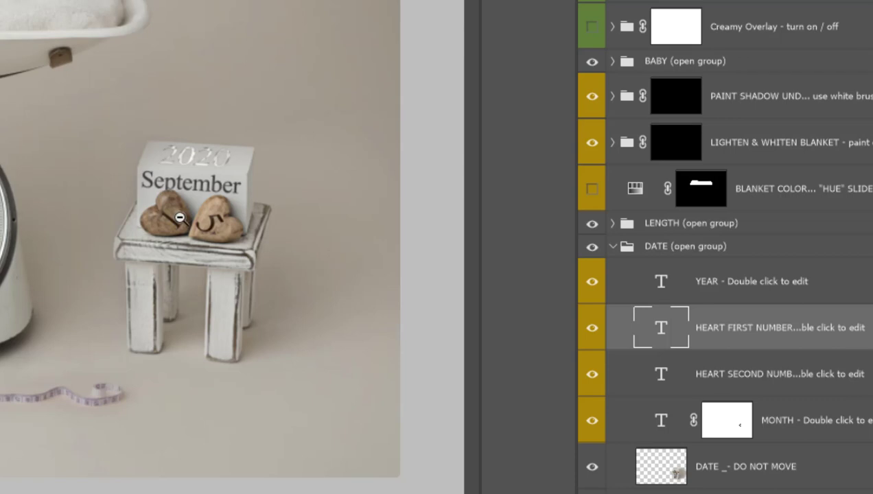
double_click(657, 332)
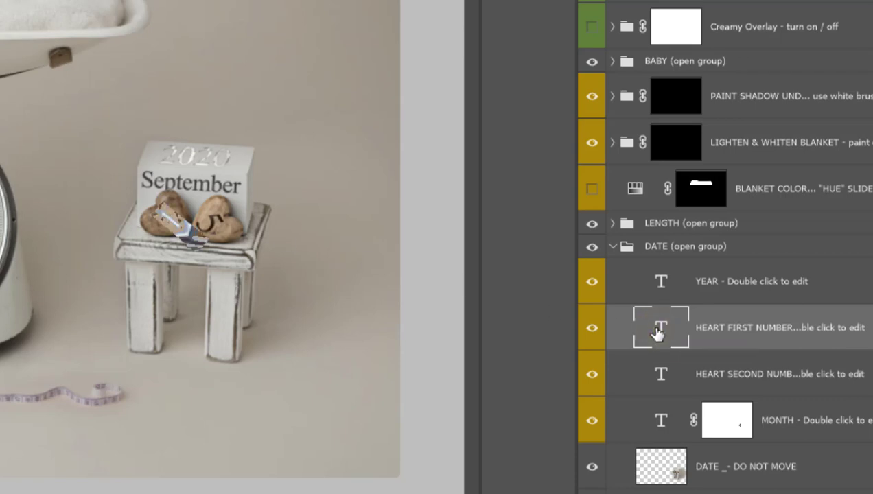
text(2)
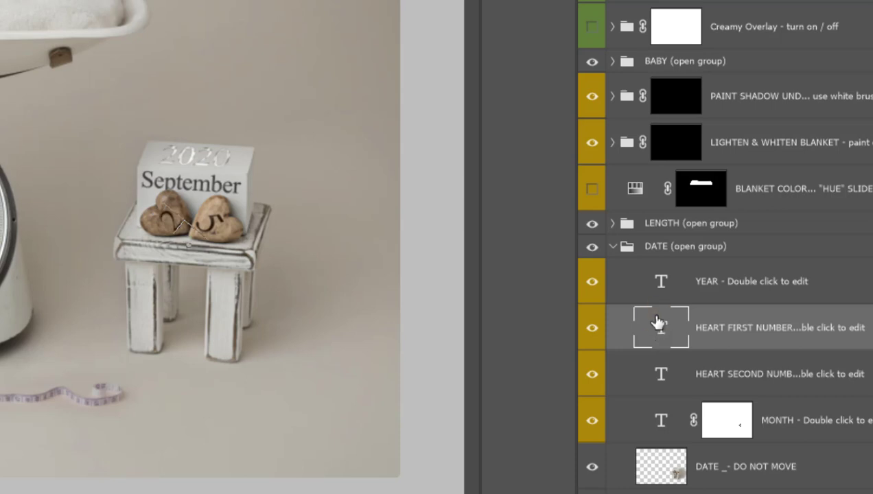
click(657, 325)
- Set the text of the HEART SECOND NUMBER layer to 3
click(659, 374)
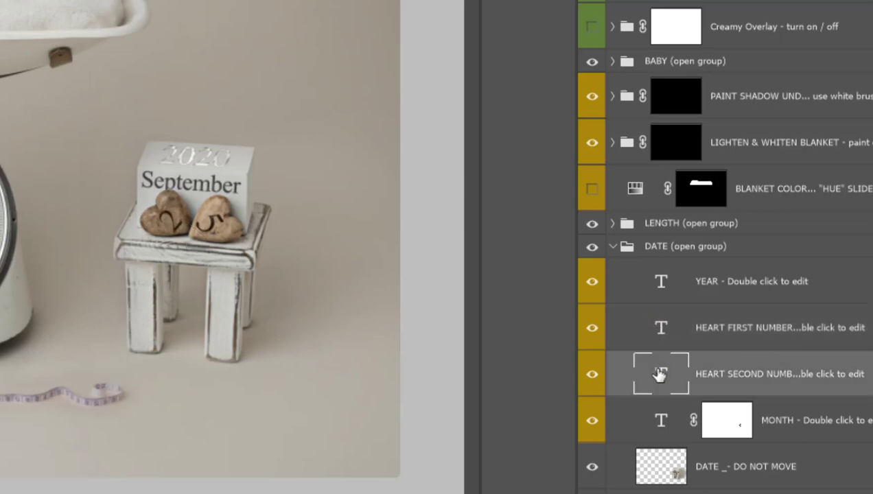
double_click(659, 374)
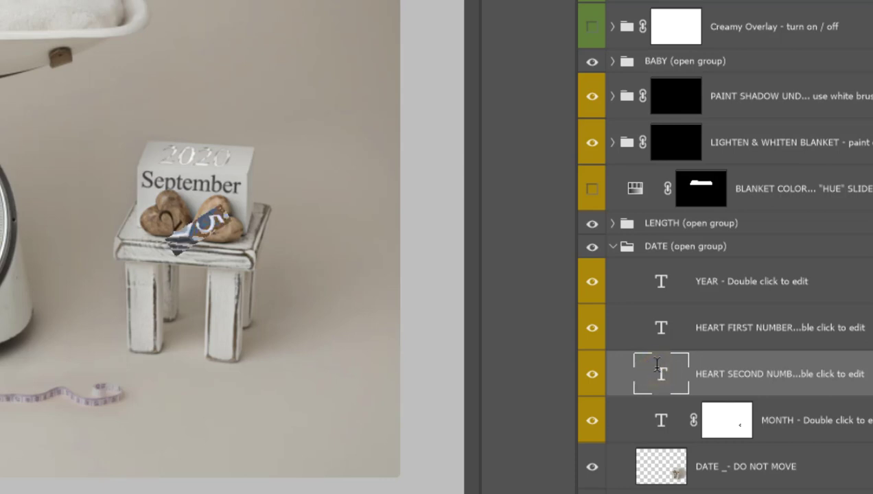
text(3)
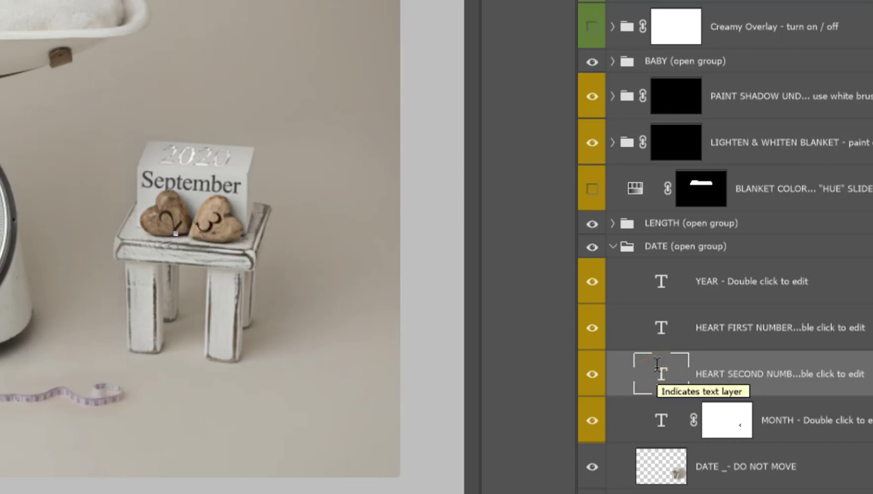
key(ctrl+Return)
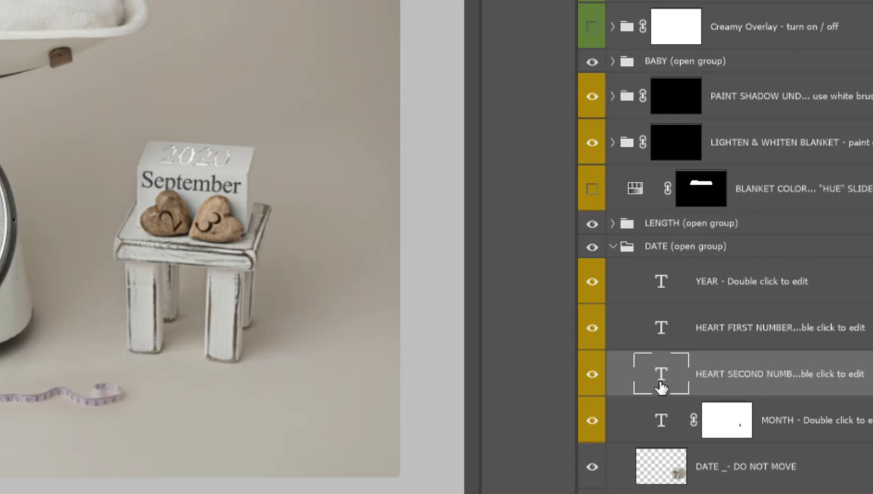
- Set the MONTH layer's text to November and collapse the DATE group
scroll(661, 388, down, 1)
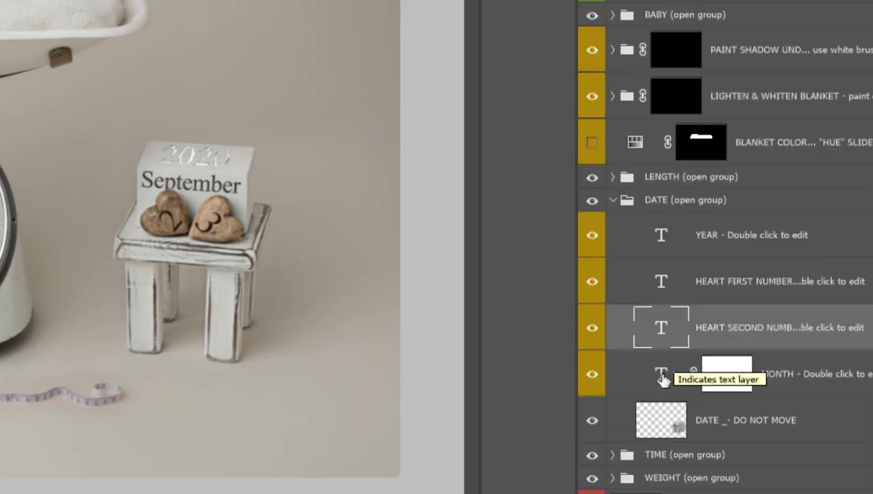
click(662, 378)
double_click(661, 378)
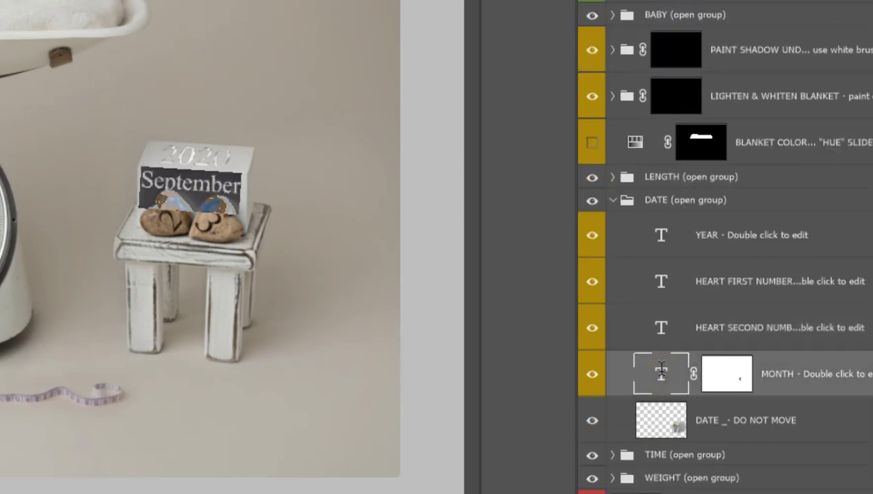
text(N)
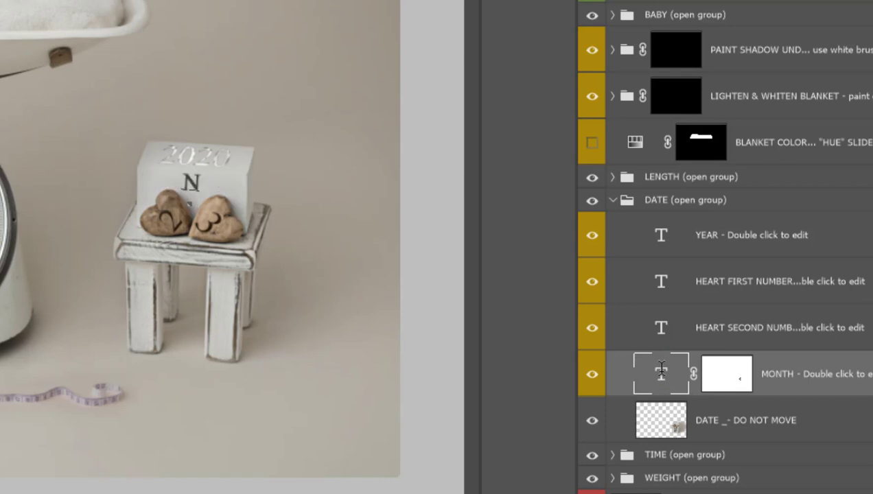
text(ovember)
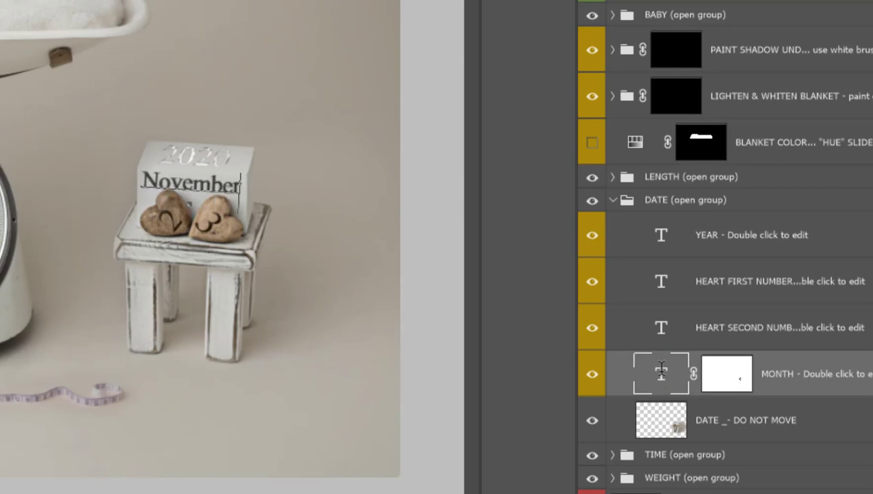
click(659, 373)
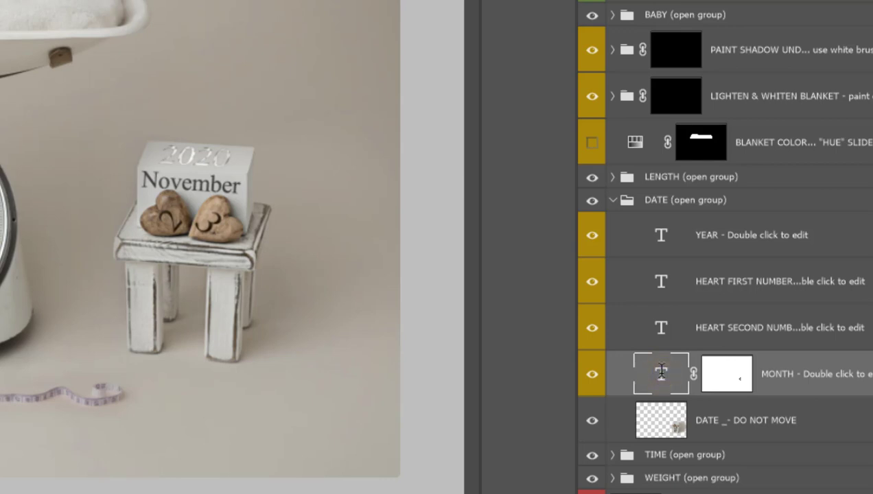
double_click(661, 372)
key(Right)
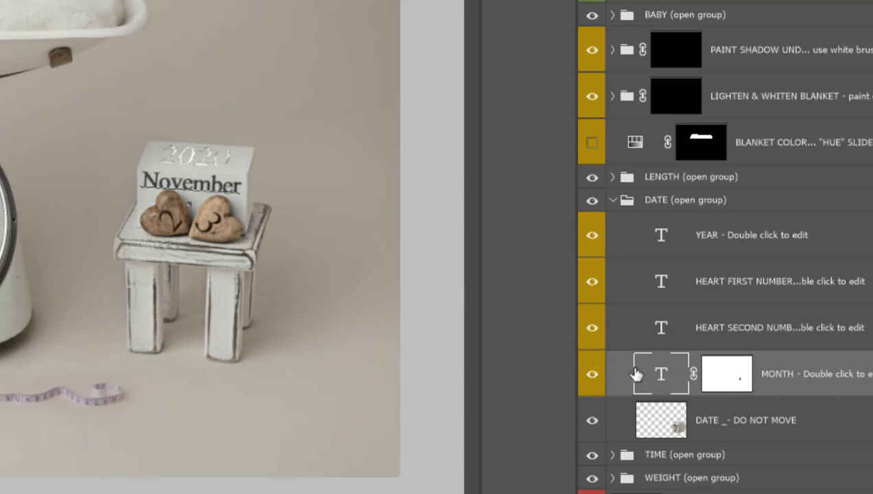
click(655, 373)
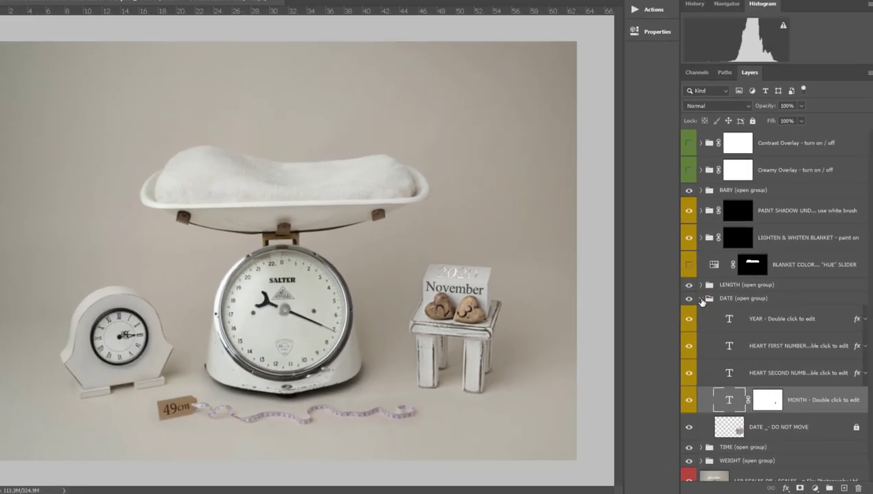
click(611, 200)
- Expand the LENGTH group, set the tape measure tag's LENGTH text to 48cm, and collapse the group
click(712, 322)
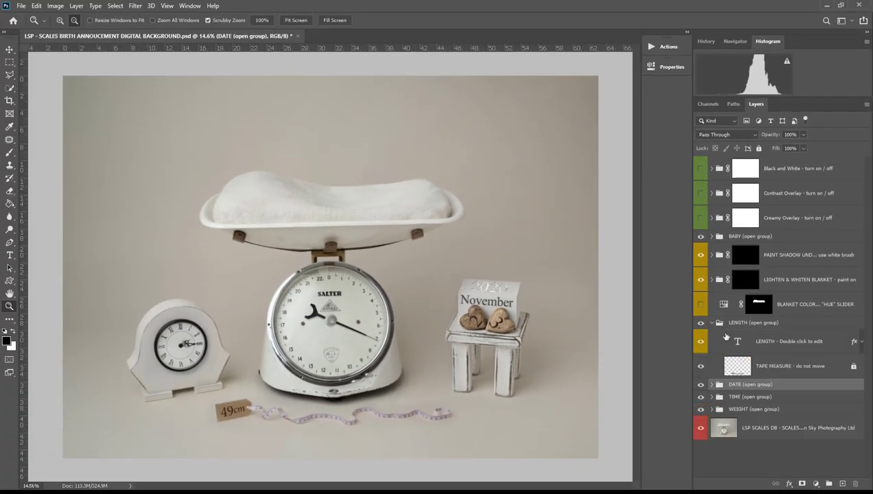
double_click(738, 343)
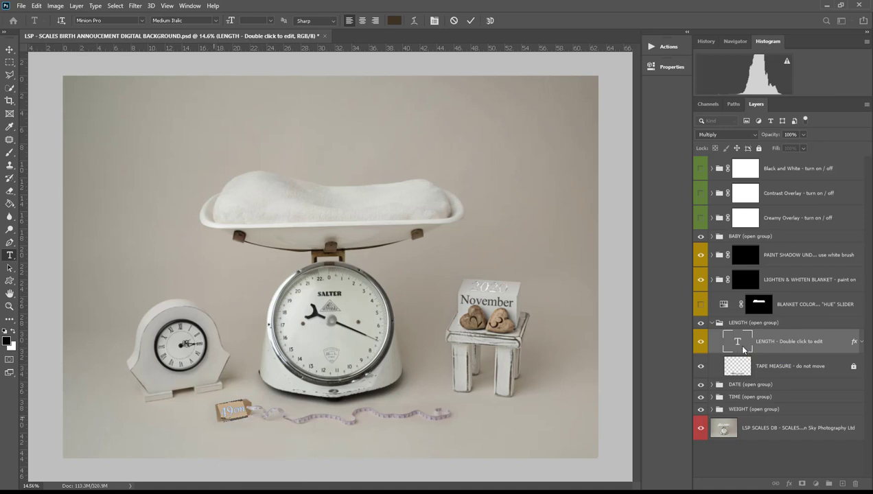
mouse_move(220, 413)
mouse_down()
mouse_move(235, 410)
mouse_move(220, 408)
mouse_up()
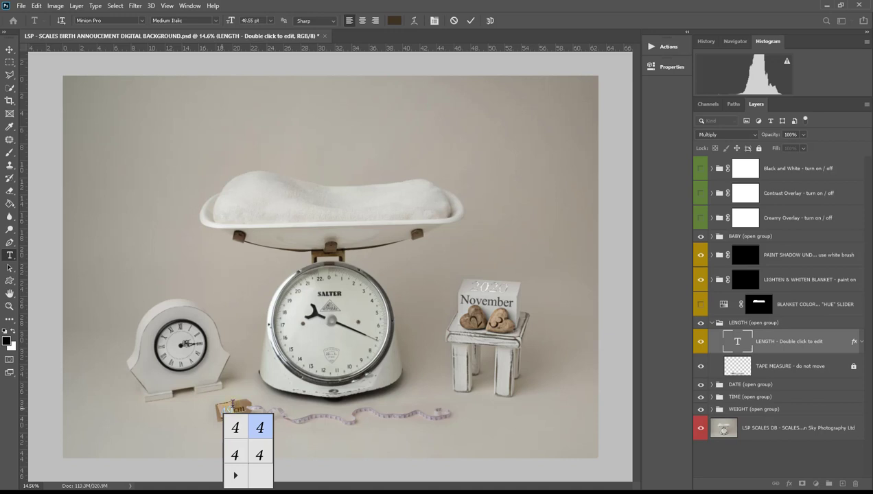
click(232, 404)
text(8)
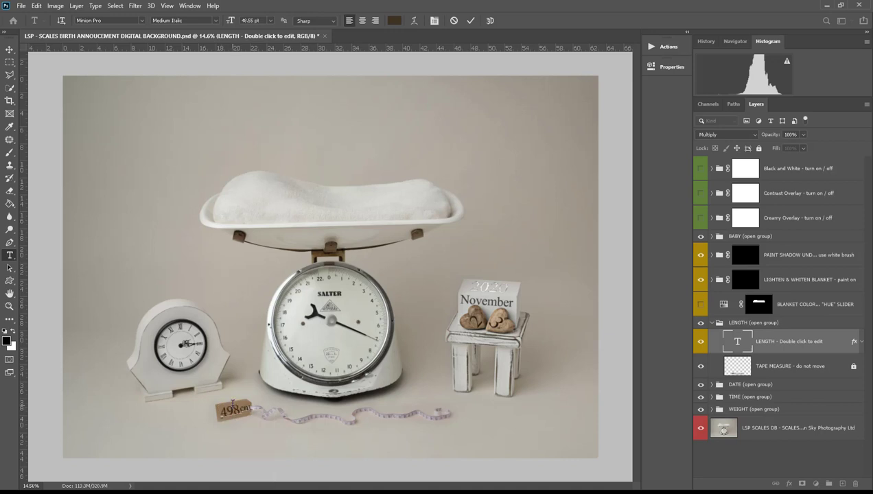
key(BackSpace)
key(BackSpace)
text(8)
key(ctrl+Return)
key(z)
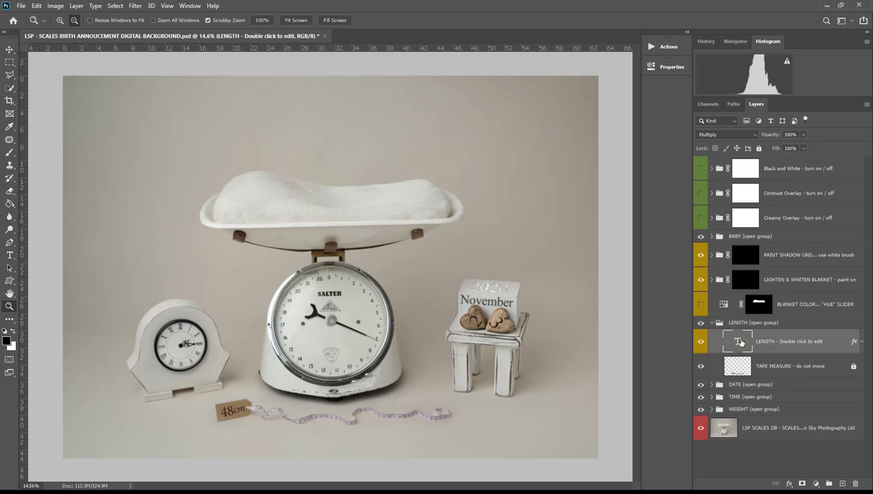
click(712, 324)
- Hide and reshow the LENGTH, DATE and TIME groups in different combinations to preview the optional props
drag(700, 323, 700, 347)
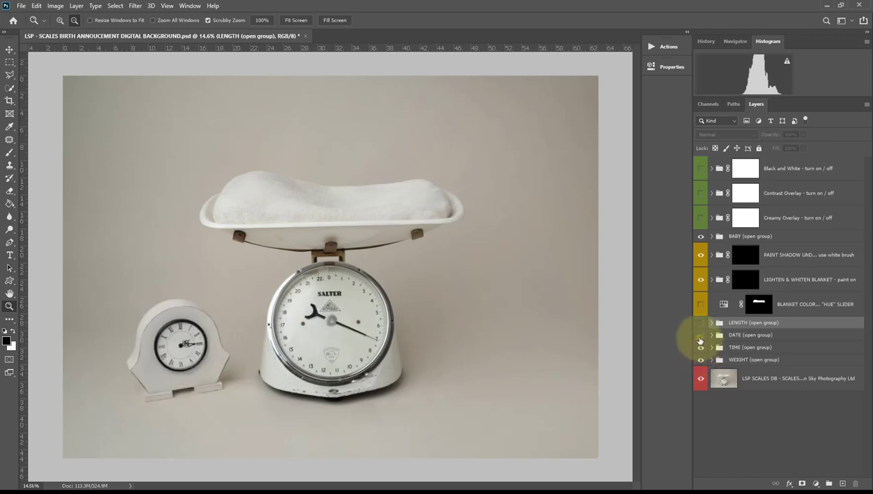
click(699, 336)
click(700, 347)
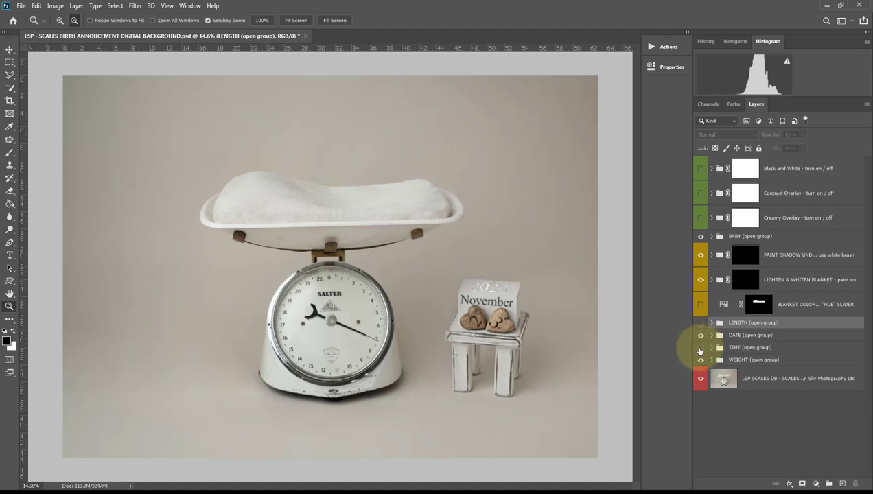
click(700, 348)
click(699, 346)
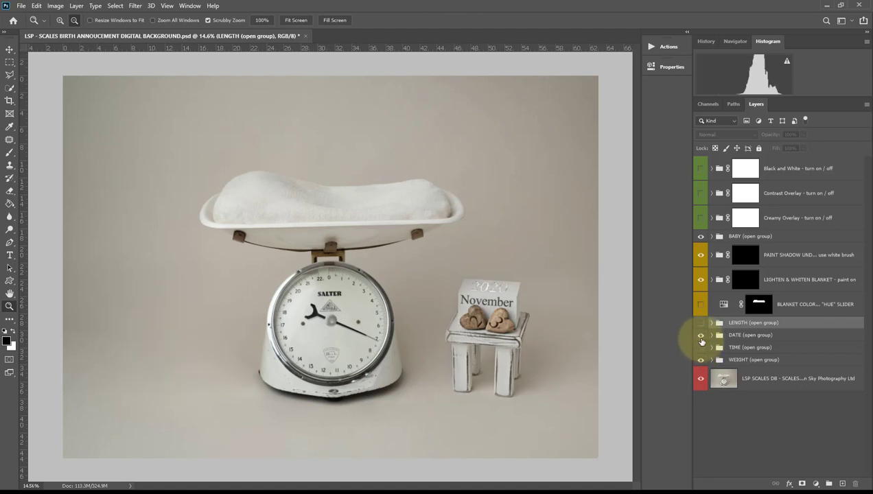
click(700, 338)
click(701, 335)
click(700, 323)
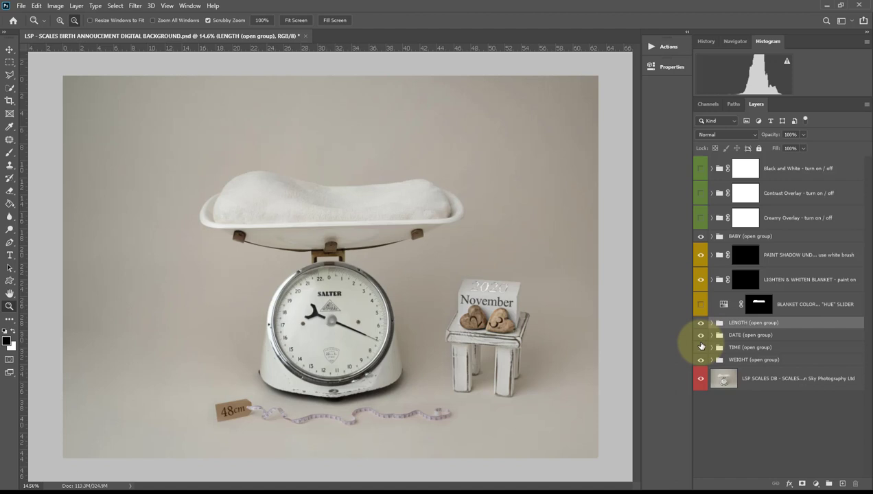
click(701, 336)
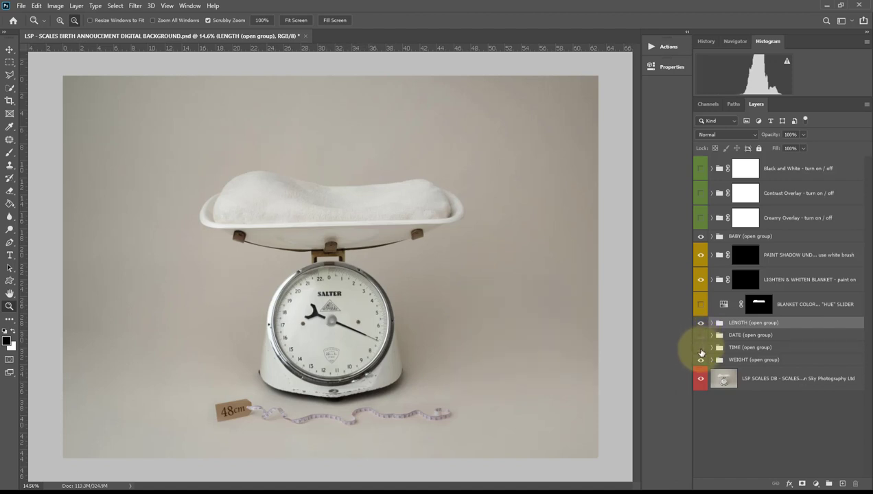
click(700, 348)
click(700, 336)
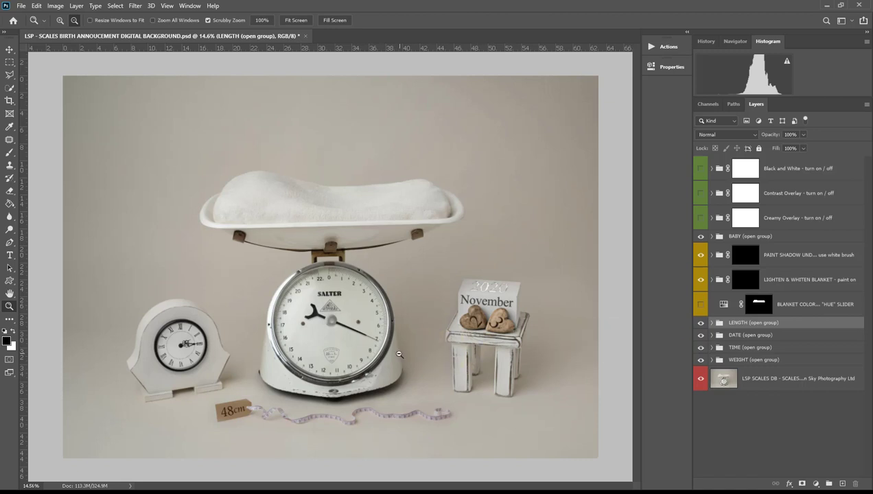
- Select the BLANKET COLOR layer and open the baby photo _N9A3188.JPG as a separate document
click(780, 306)
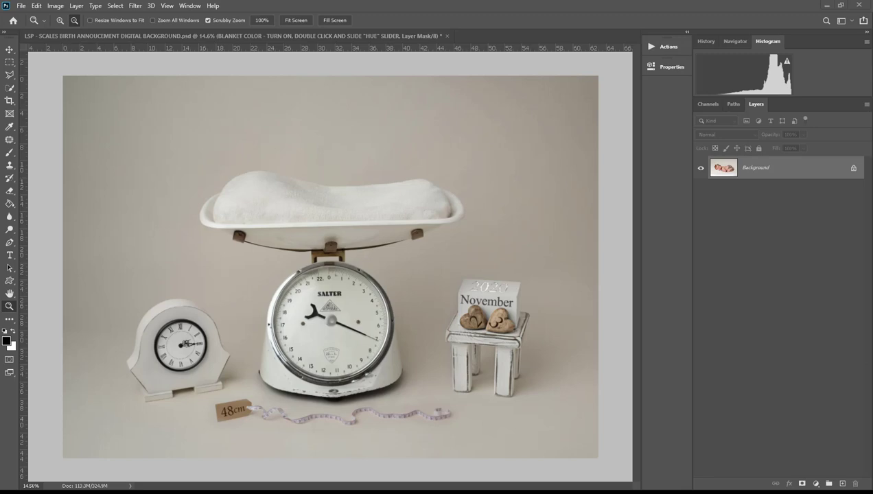
drag(0, 227, 462, 33)
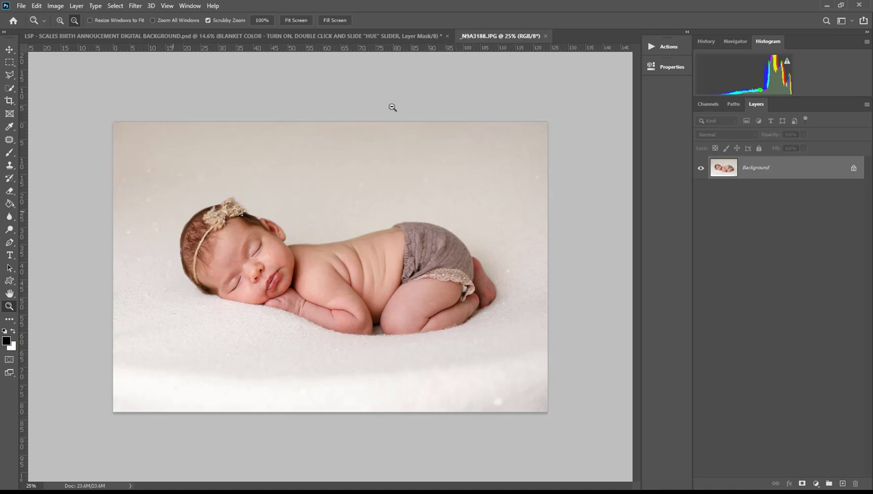
drag(240, 264, 285, 306)
drag(364, 308, 323, 298)
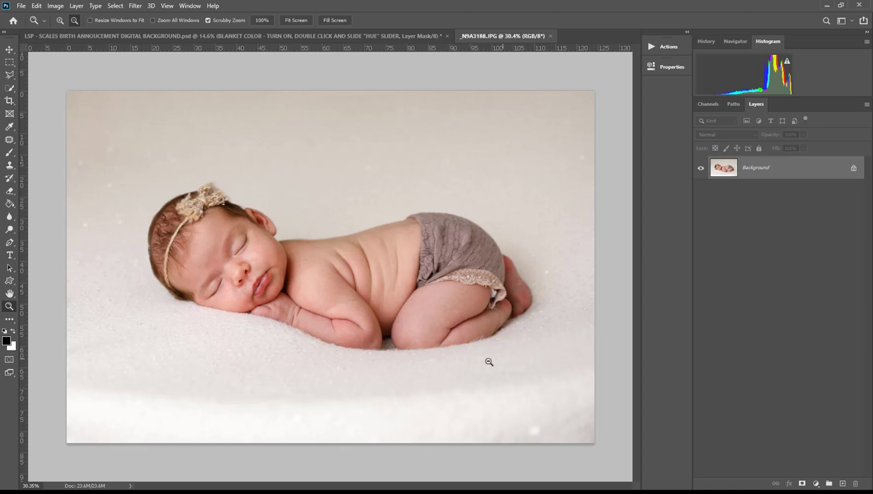
- Compare the scales background with the baby photo by viewing the two documents alternately
click(299, 35)
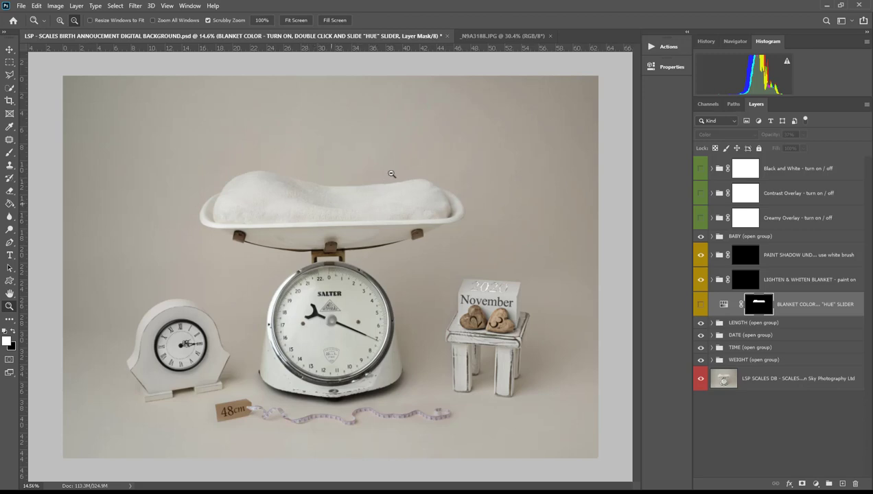
click(478, 35)
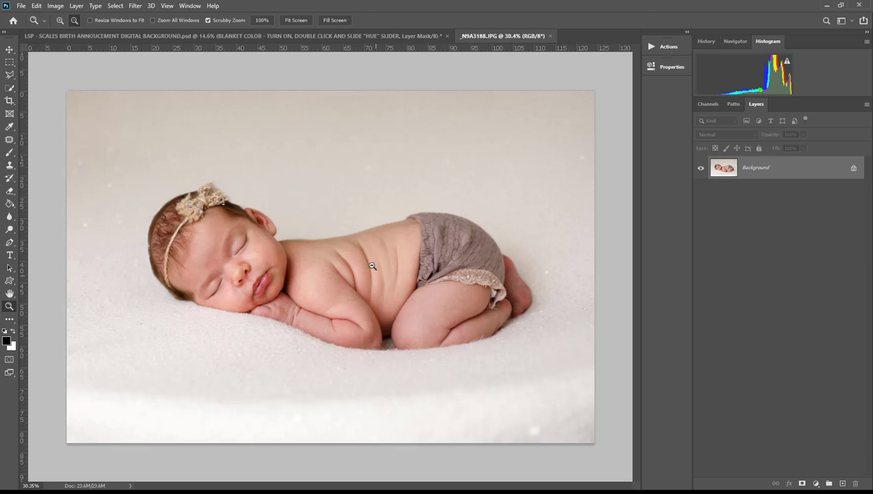
click(295, 35)
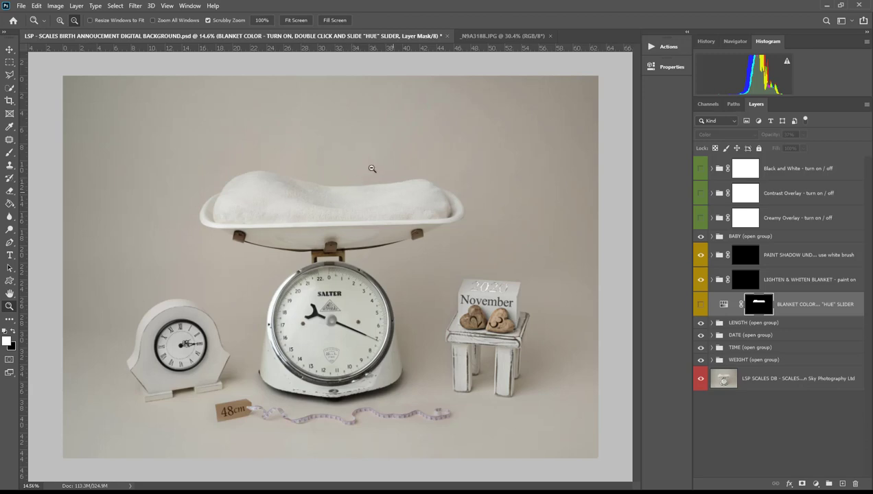
- Select the entire canvas of _N9A3188.JPG and copy it
click(513, 37)
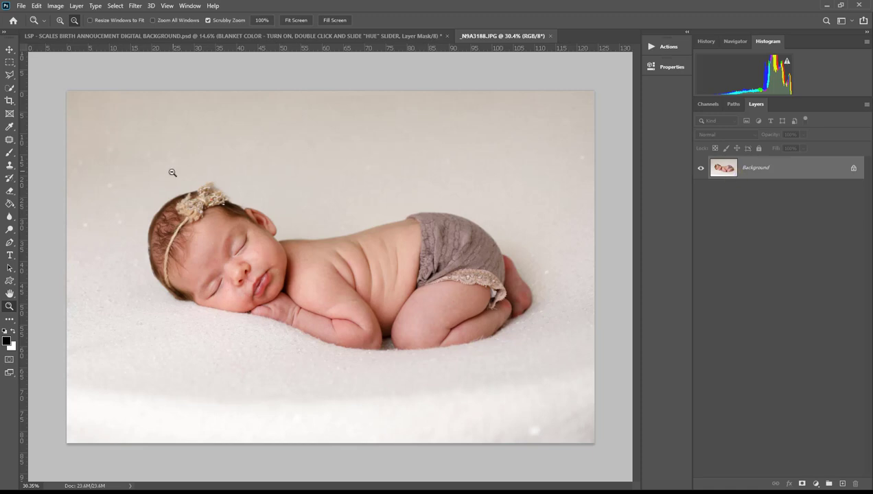
key(ctrl+a)
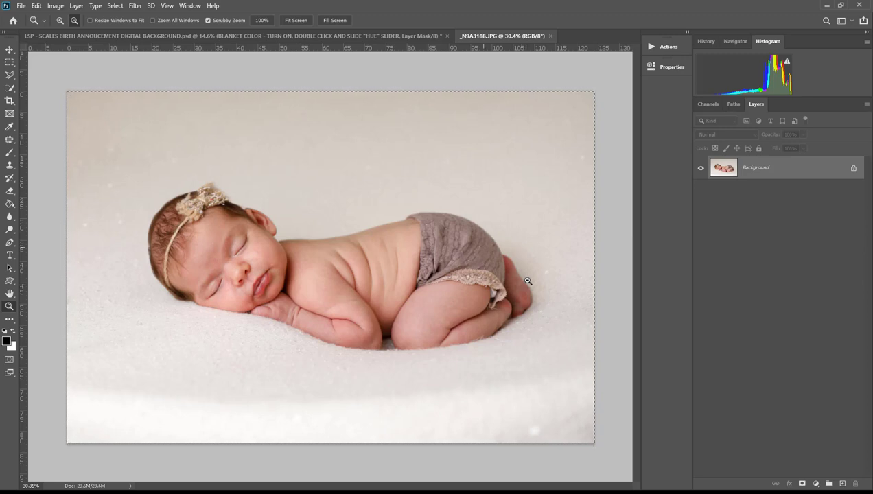
click(33, 5)
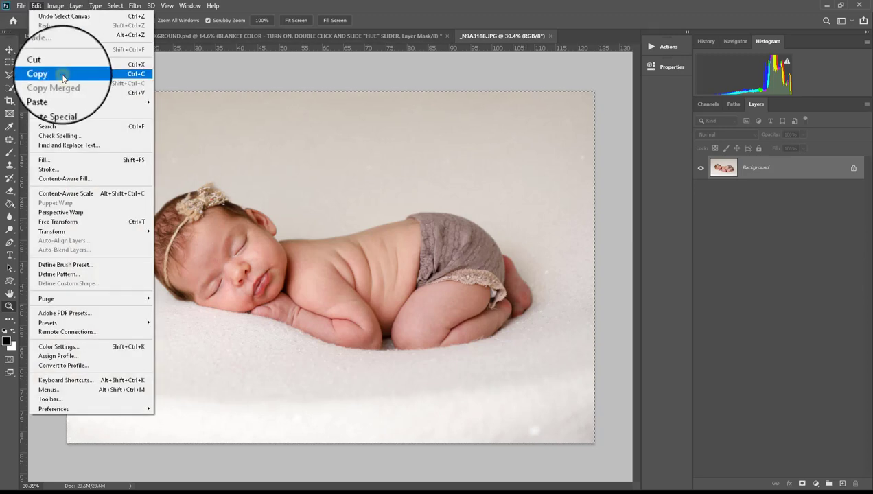
click(62, 75)
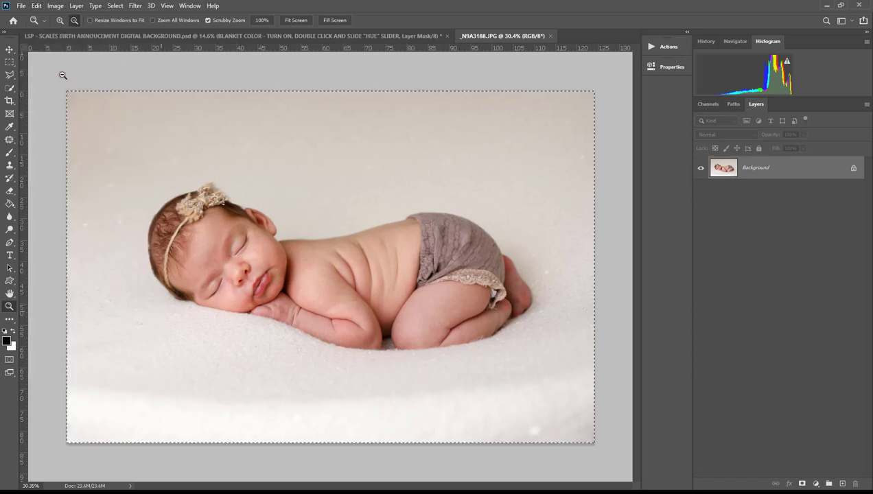
- Open the ADD BABY smart object from the BABY group of the scales background document for editing
click(340, 37)
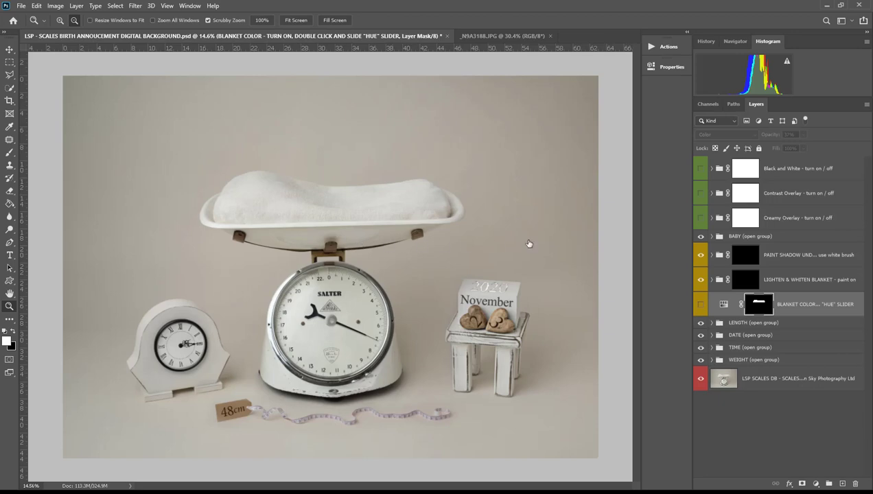
click(731, 238)
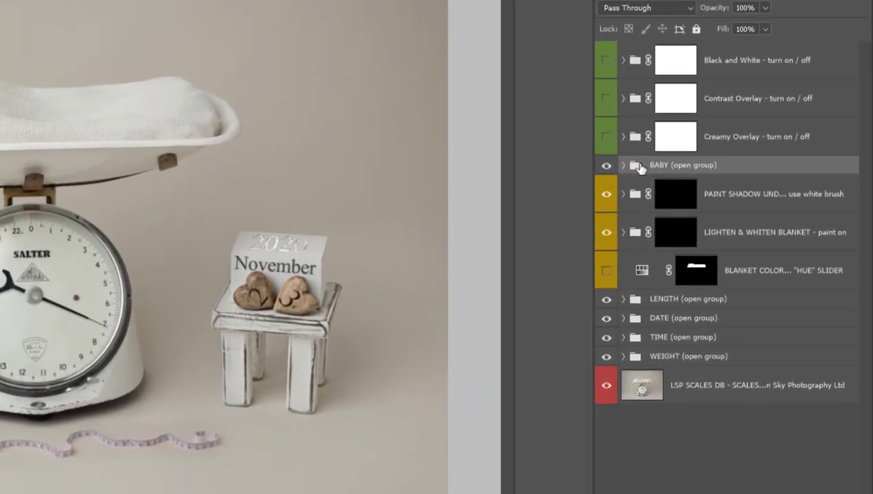
click(623, 165)
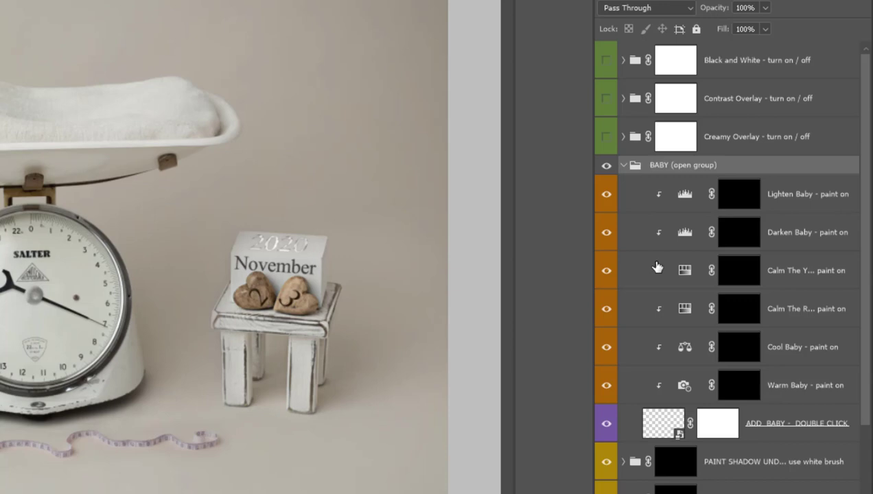
scroll(657, 267, down, 2)
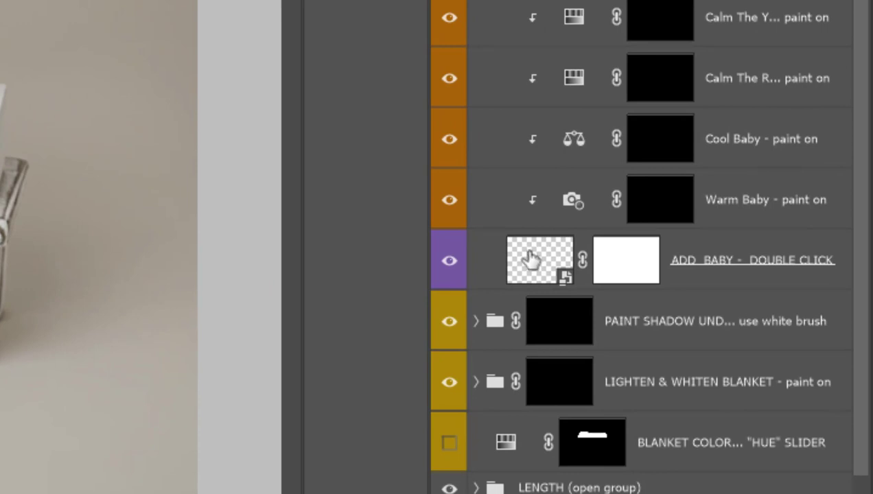
click(522, 264)
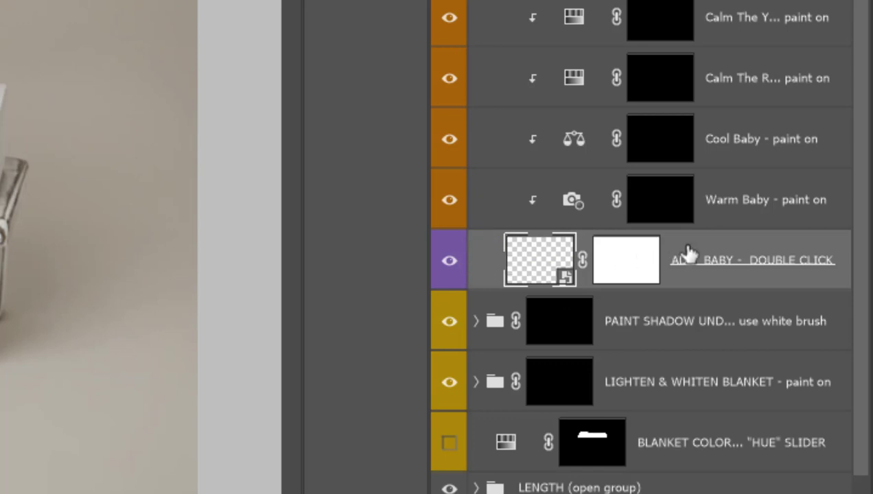
click(642, 264)
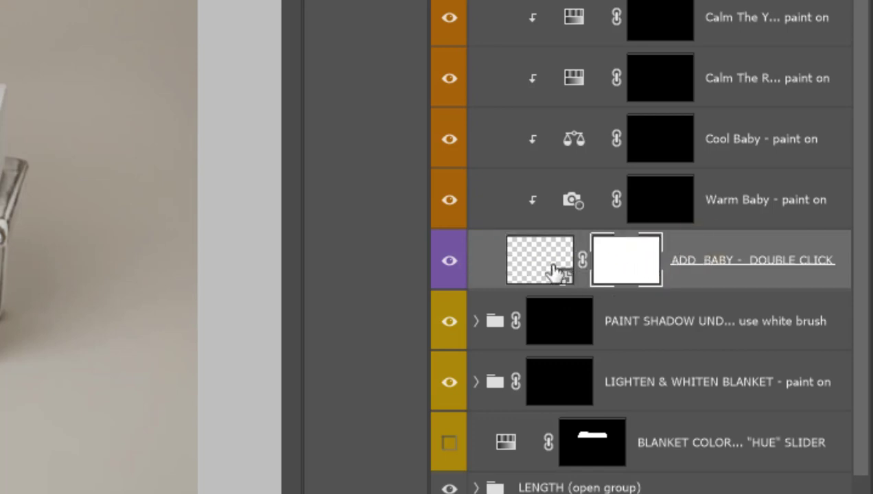
click(549, 266)
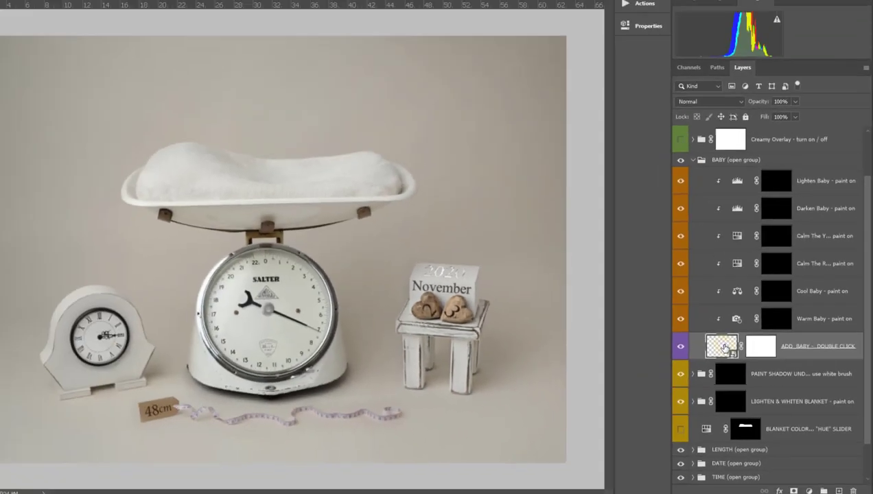
double_click(546, 264)
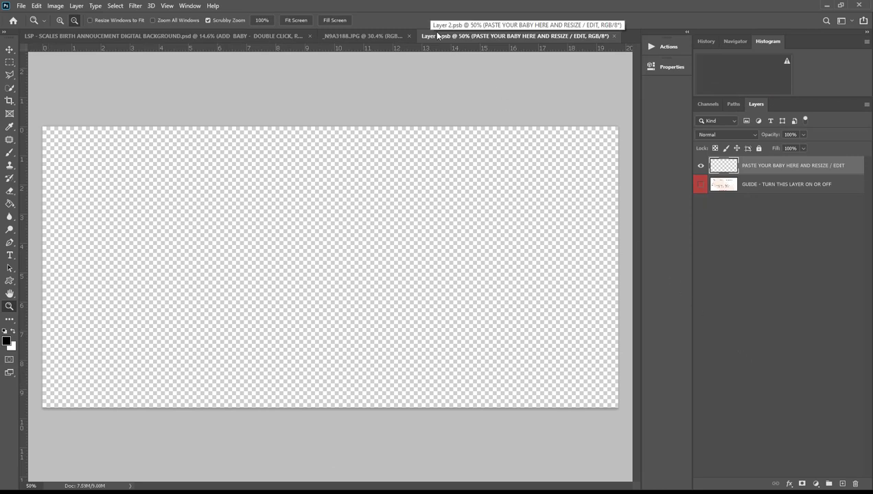
- Show the GUIDE layer to check the baby's placement and light direction, review the Flip Horizontal transform, and hide the guide again
click(700, 184)
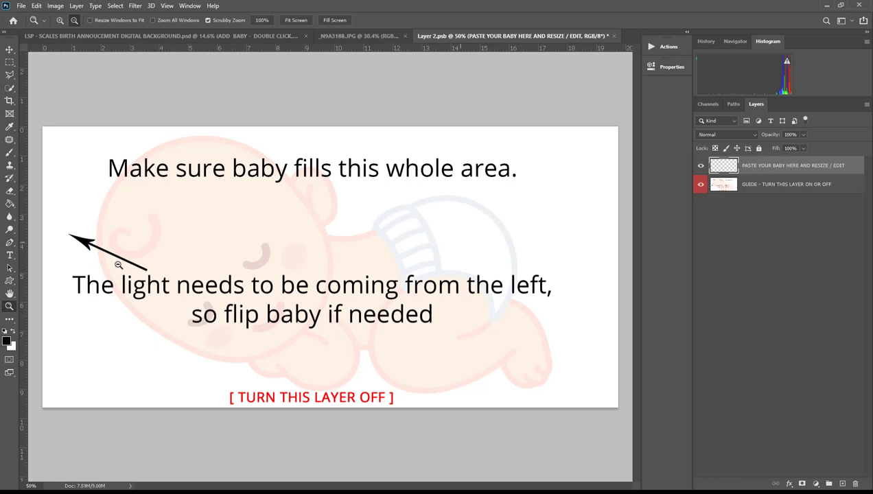
click(37, 5)
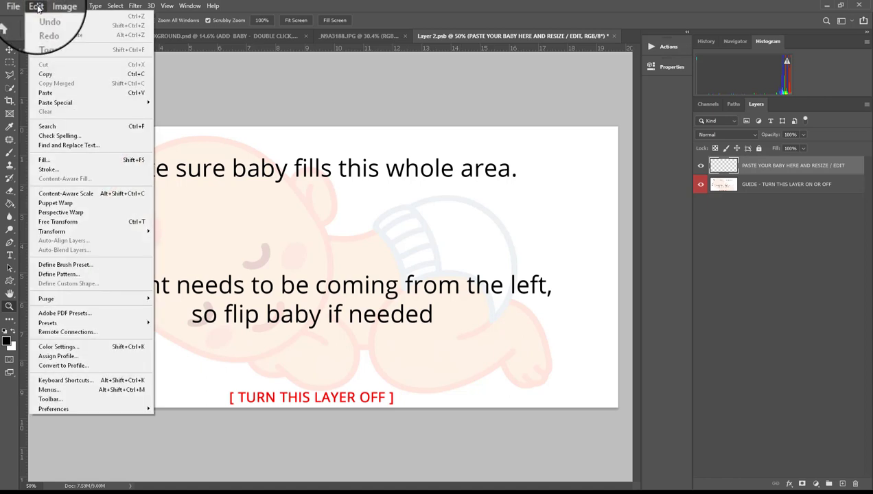
mouse_move(55, 231)
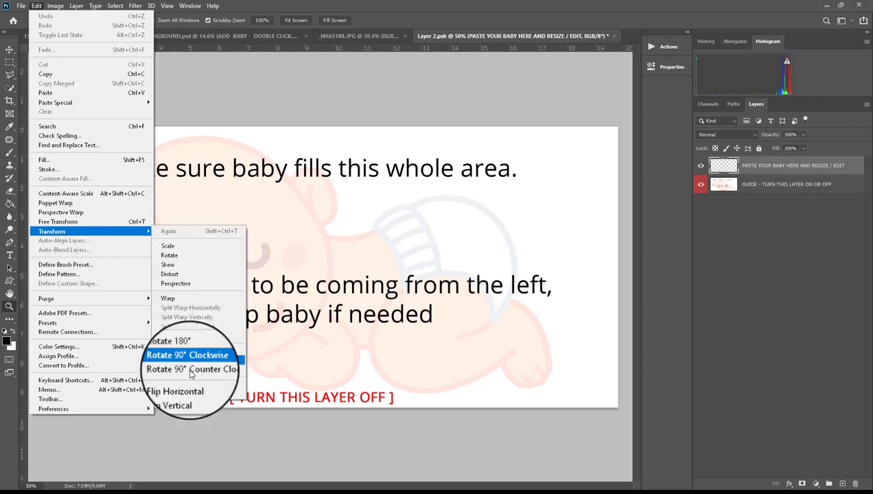
click(180, 391)
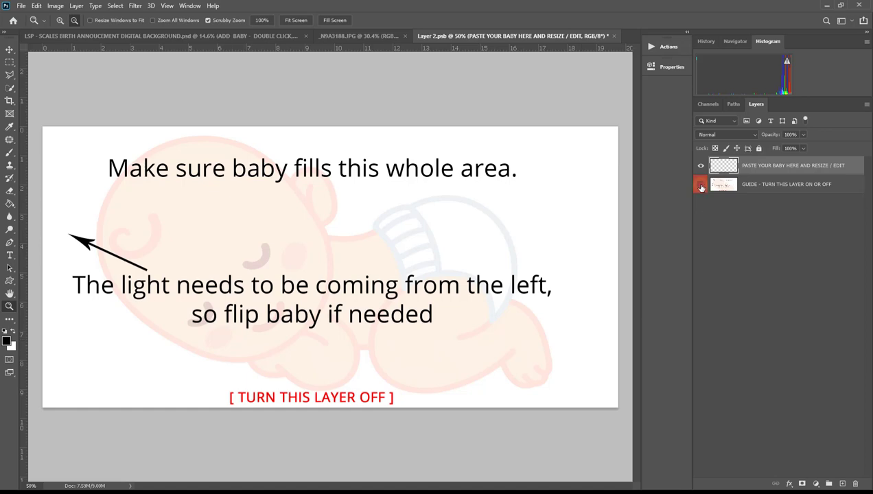
click(700, 185)
- Paste the entire _N9A3188.JPG photo into the PASTE YOUR BABY HERE AND RESIZE / EDIT layer of Layer 2.psb
click(368, 36)
key(ctrl+a)
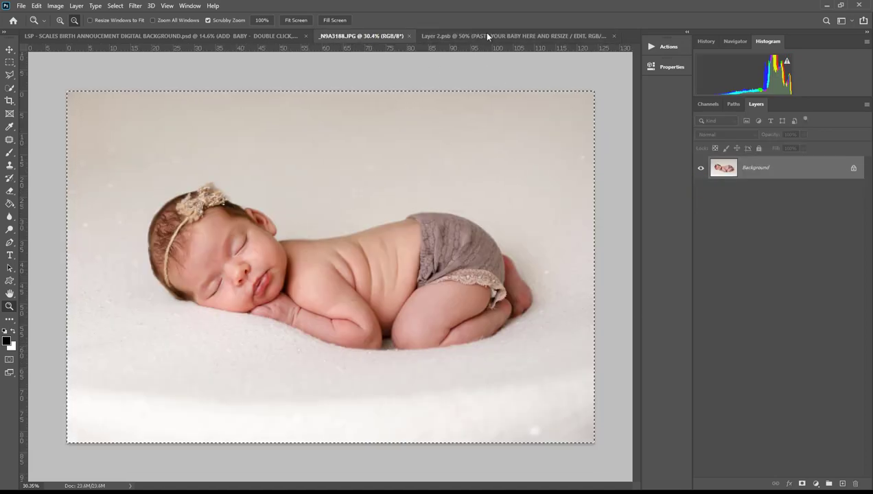
click(512, 36)
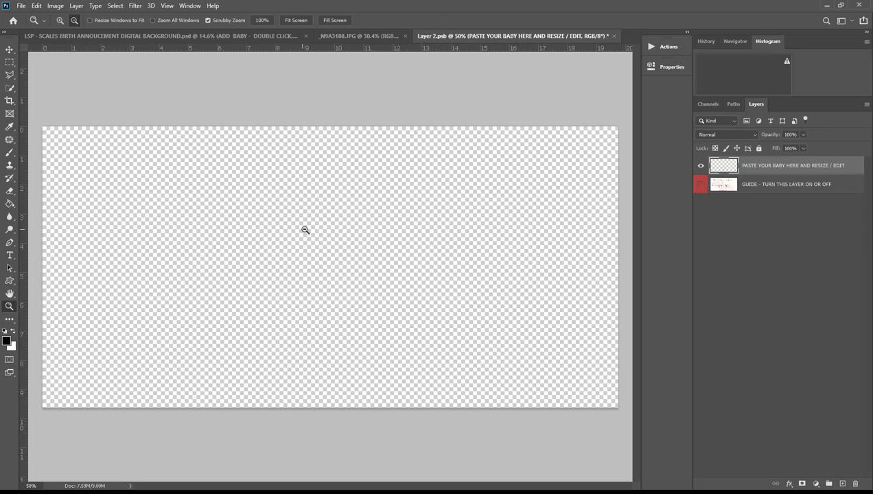
click(36, 5)
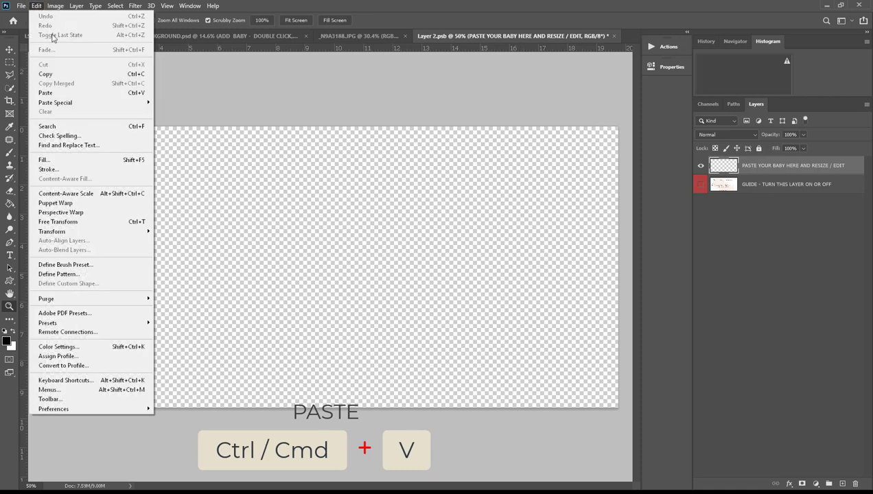
click(78, 92)
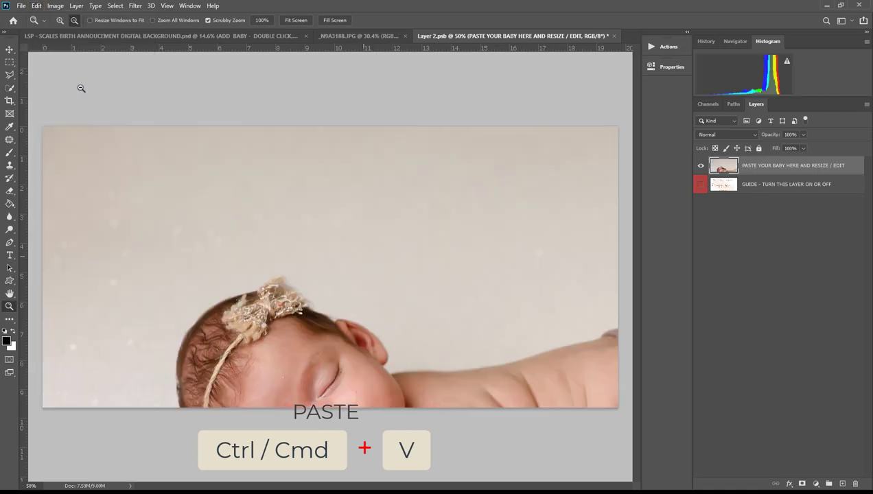
- Try transferring the Background layer of _N9A3188.JPG directly into Layer 2.psb as a second copy, and delete that extra layer
click(359, 39)
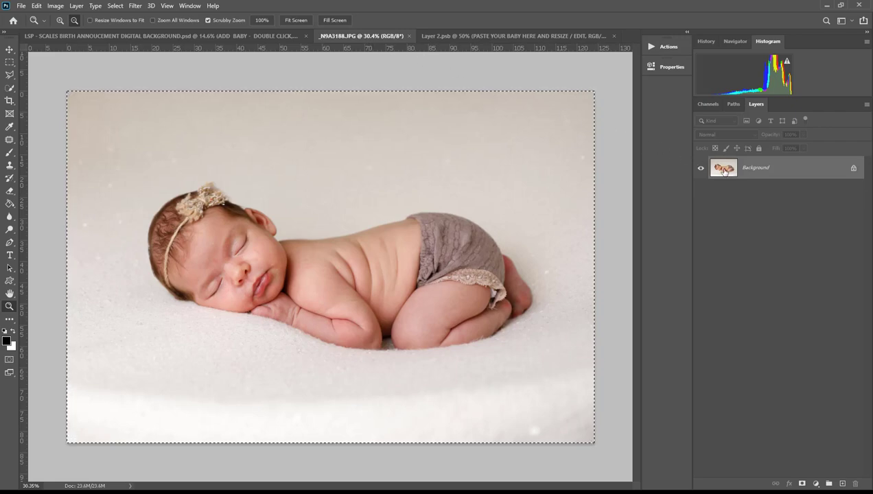
drag(724, 172, 722, 169)
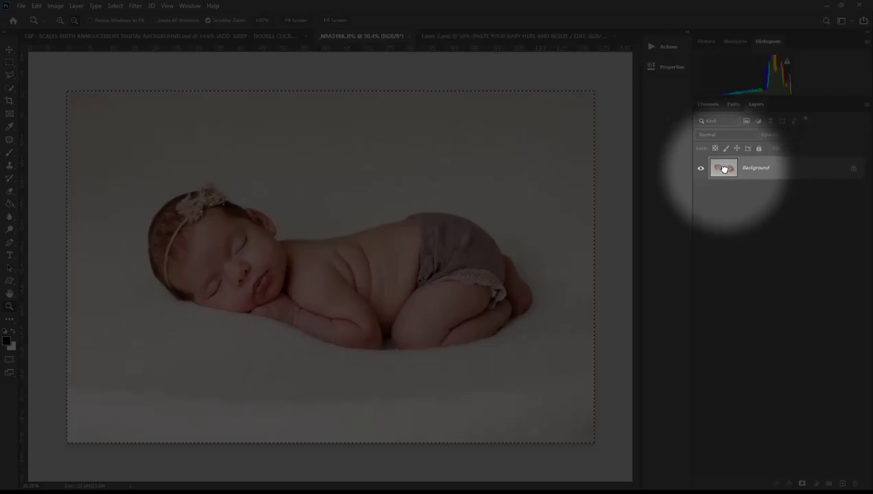
drag(723, 168, 370, 228)
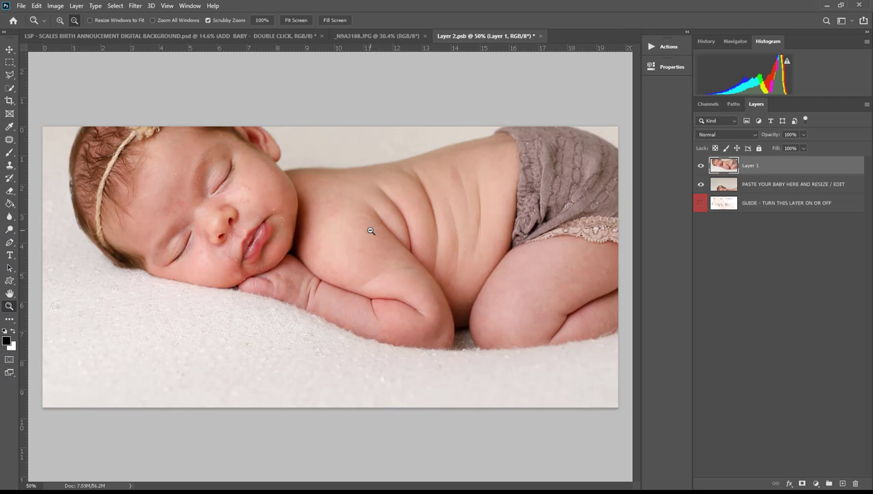
click(699, 166)
key(Delete)
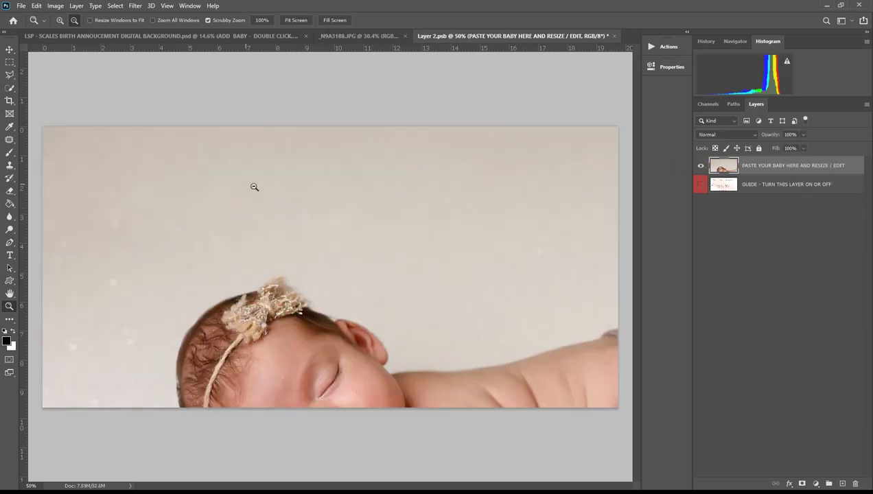
- Scale down and reposition the pasted photo with Free Transform so the whole baby fills the Layer 2.psb canvas
key(ctrl+t)
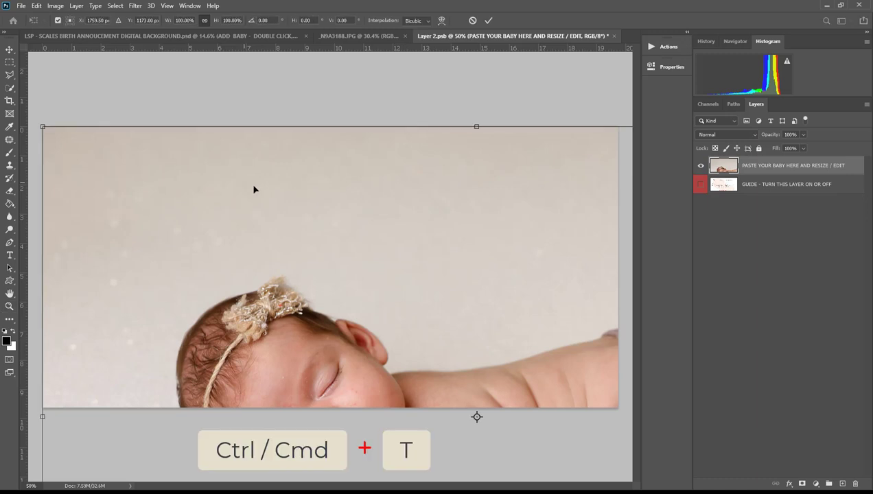
click(36, 5)
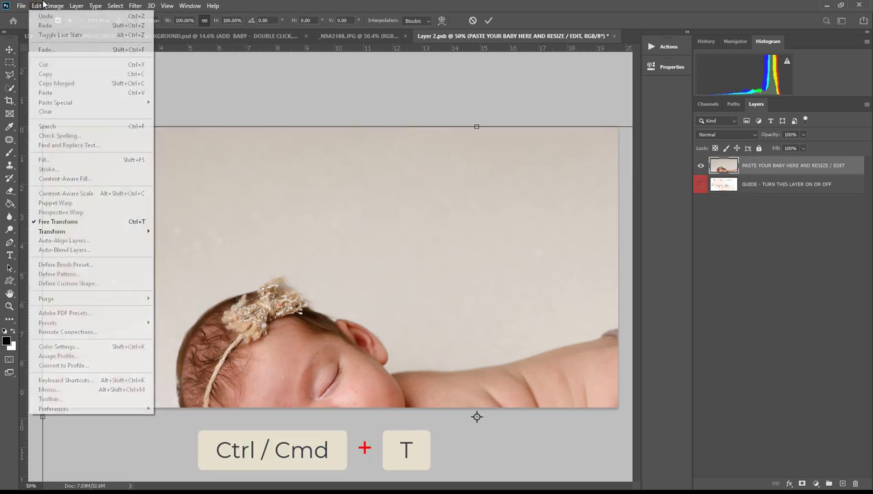
click(37, 6)
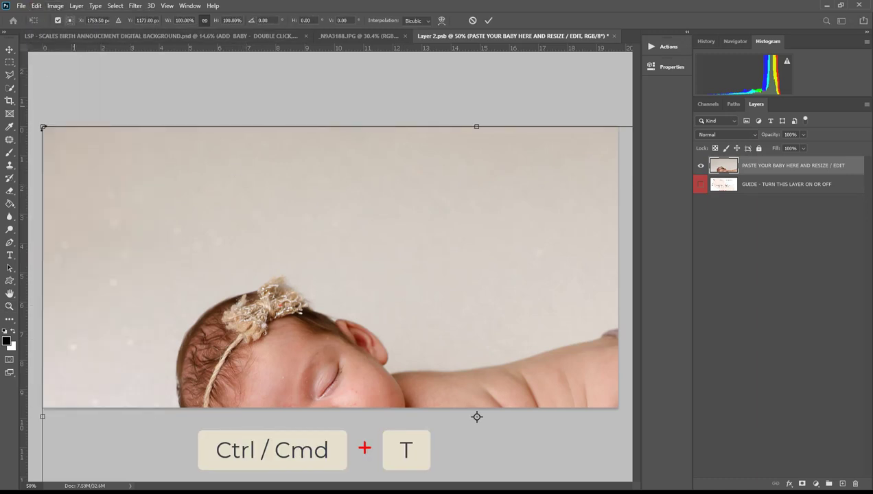
drag(48, 129, 72, 111)
drag(194, 218, 139, 252)
drag(597, 127, 583, 127)
drag(618, 102, 671, 64)
drag(523, 192, 520, 165)
key(Return)
key(z)
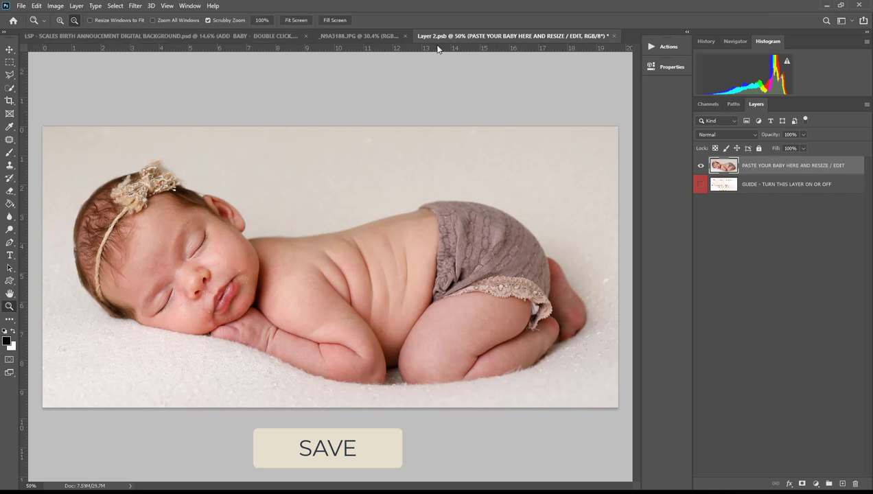
- Save the Layer 2.psb smart object and return to the scales background document
click(23, 7)
click(47, 112)
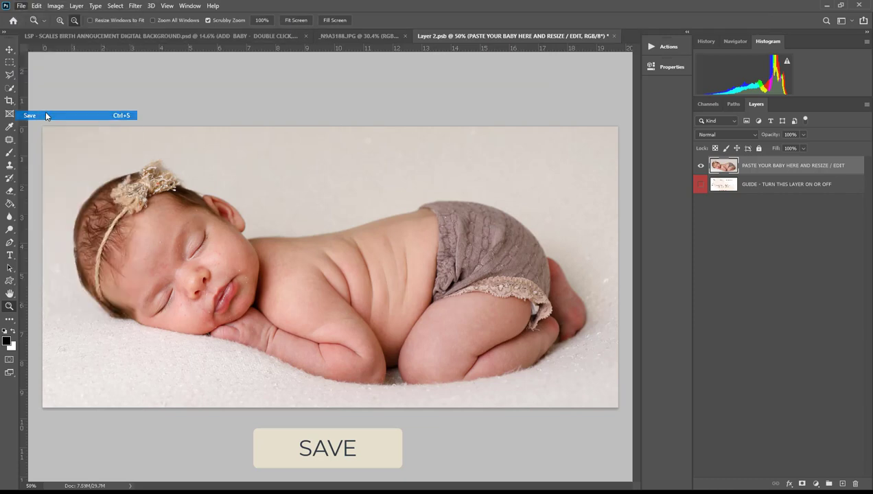
click(117, 36)
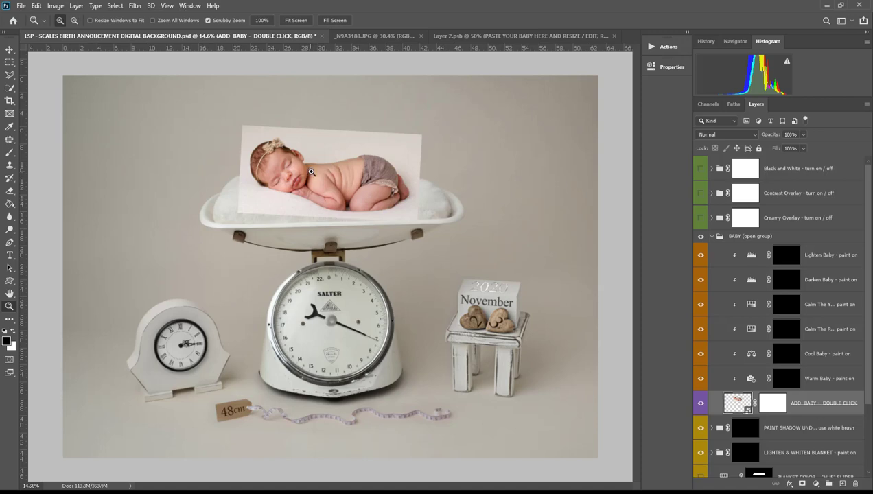
- Lower the ADD BABY layer's opacity to 57% so the blanket shows through the photo
drag(312, 172, 354, 209)
key(alt)
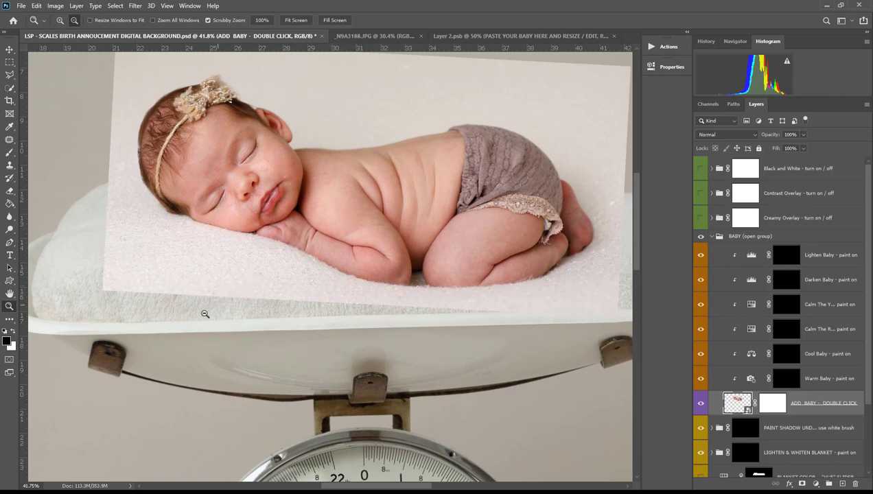
key(space)
drag(316, 202, 275, 234)
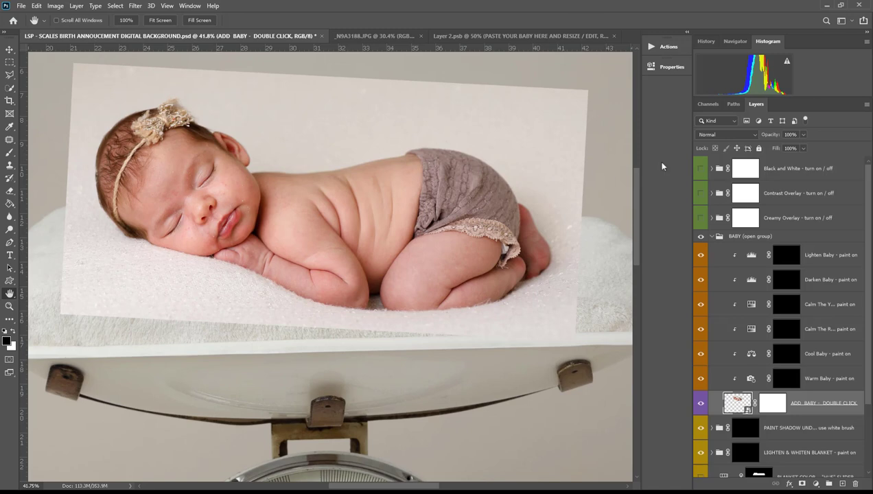
click(803, 135)
drag(804, 147, 783, 146)
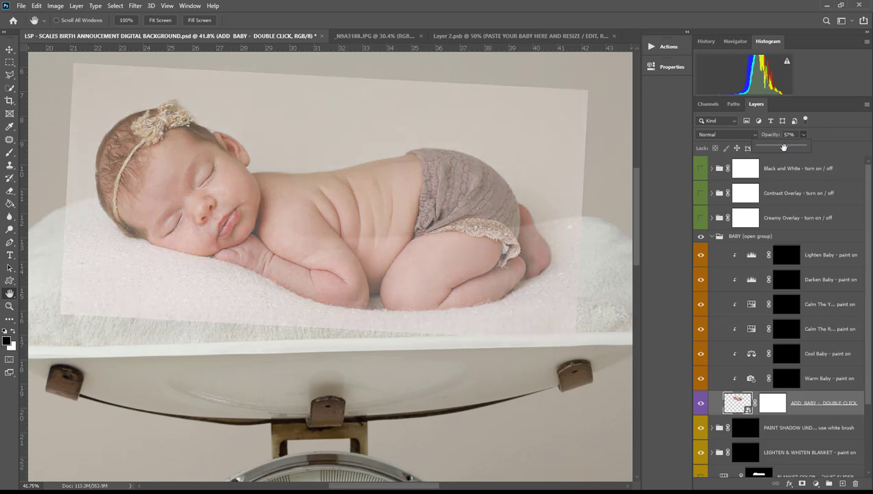
- Shift the baby photo over the blanket and rotate it slightly clockwise to follow the blanket's slope
click(9, 50)
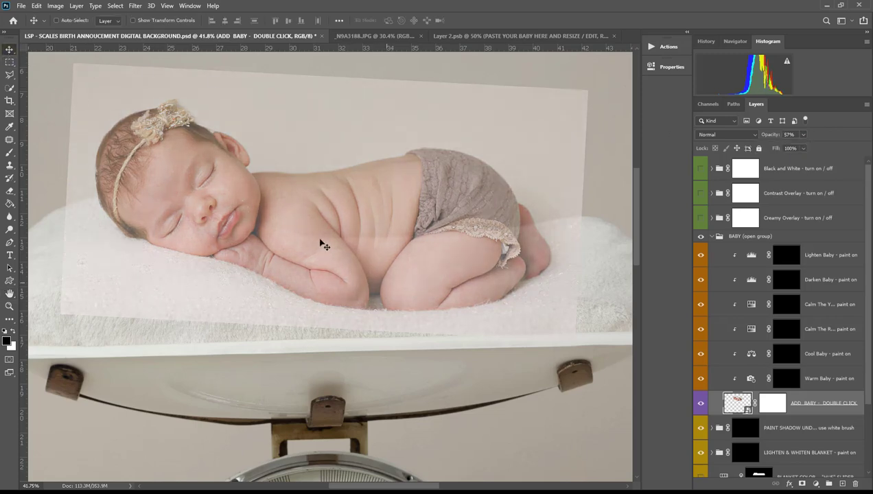
mouse_move(388, 282)
mouse_down()
mouse_move(395, 226)
mouse_move(405, 258)
mouse_move(383, 284)
mouse_up()
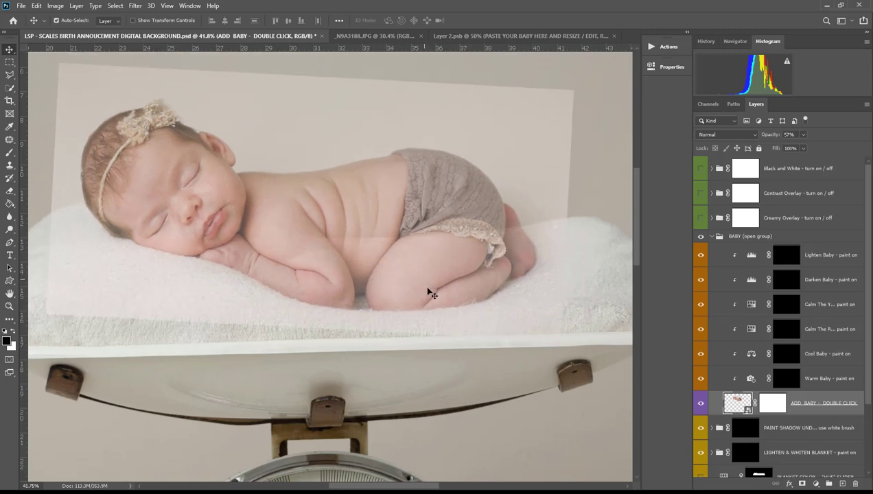
key(ctrl+t)
drag(555, 278, 599, 306)
drag(573, 225, 581, 225)
drag(534, 263, 595, 267)
key(Return)
- Fine-tune the baby photo with Free Transform, rotating it by -0.47° and nudging it slightly to the right on the blanket
key(z)
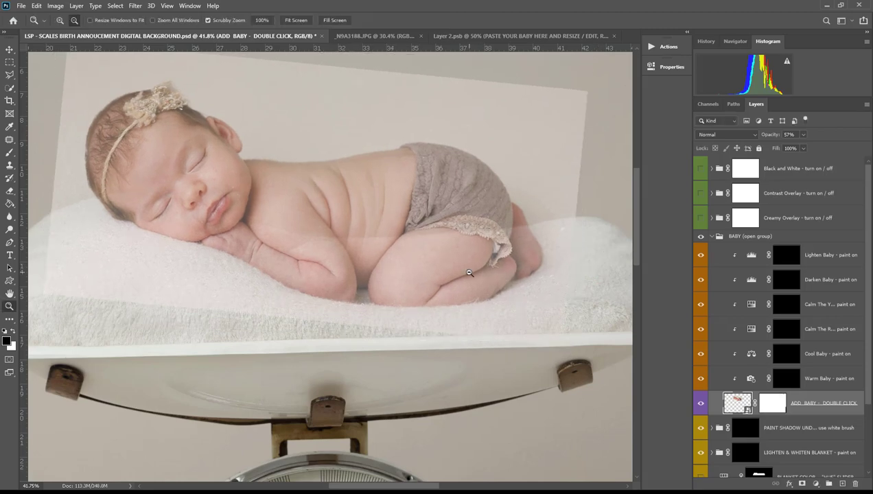
alt+click(469, 271)
alt+click(470, 271)
key(ctrl+t)
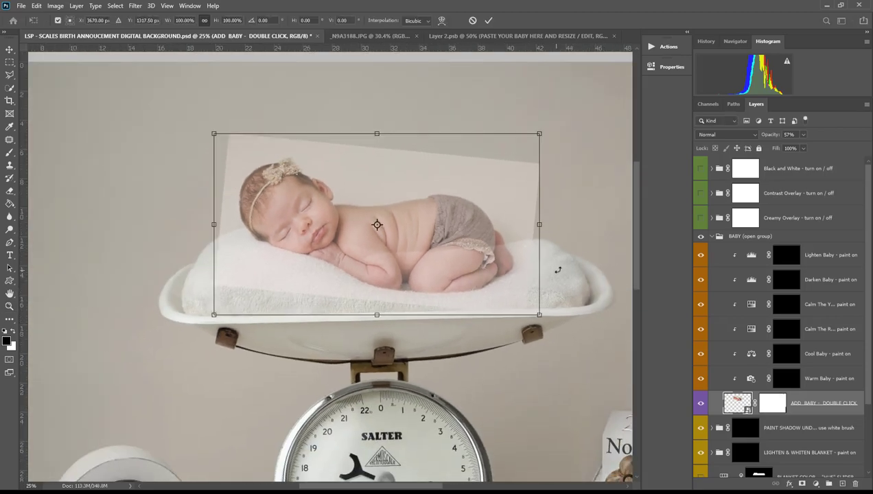
mouse_move(557, 271)
mouse_down()
mouse_move(559, 253)
mouse_move(558, 286)
mouse_move(561, 265)
mouse_up()
drag(492, 295, 494, 295)
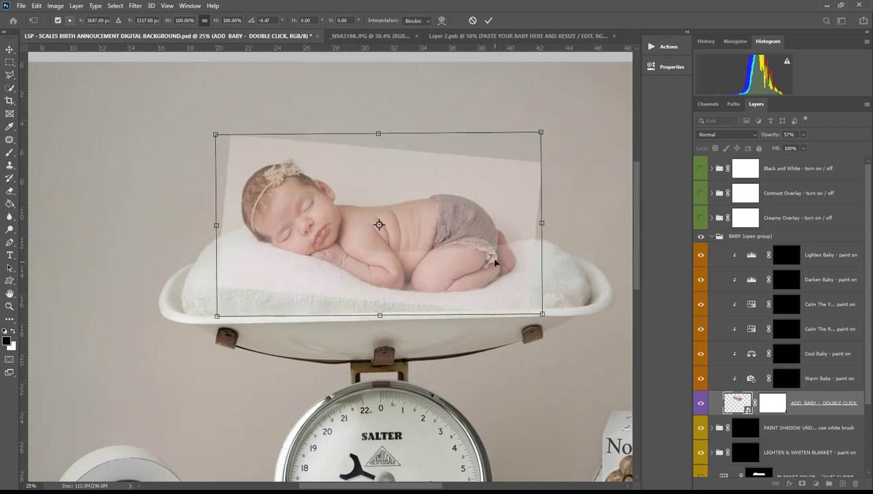
key(Return)
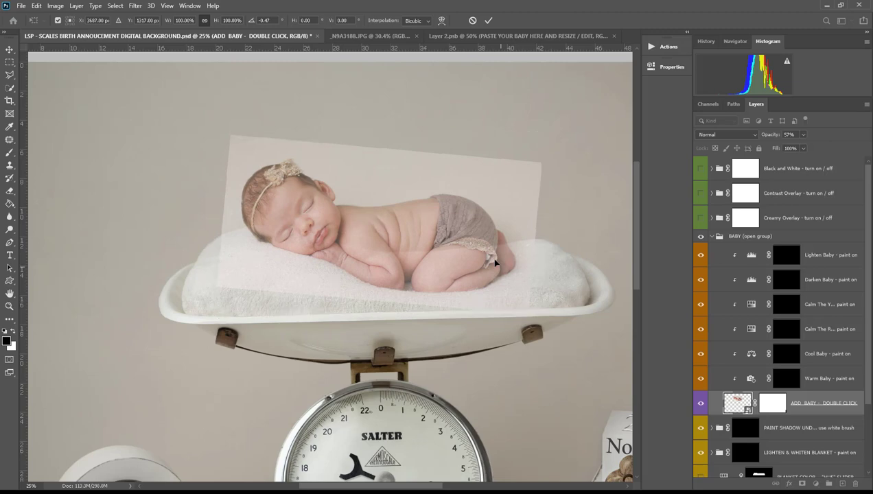
- Raise the ADD BABY layer's opacity back to 100%
key(z)
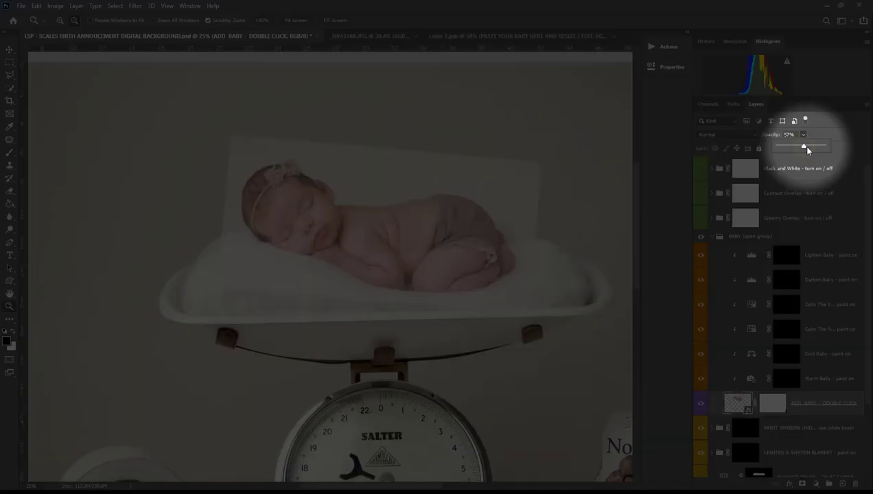
drag(801, 145, 826, 146)
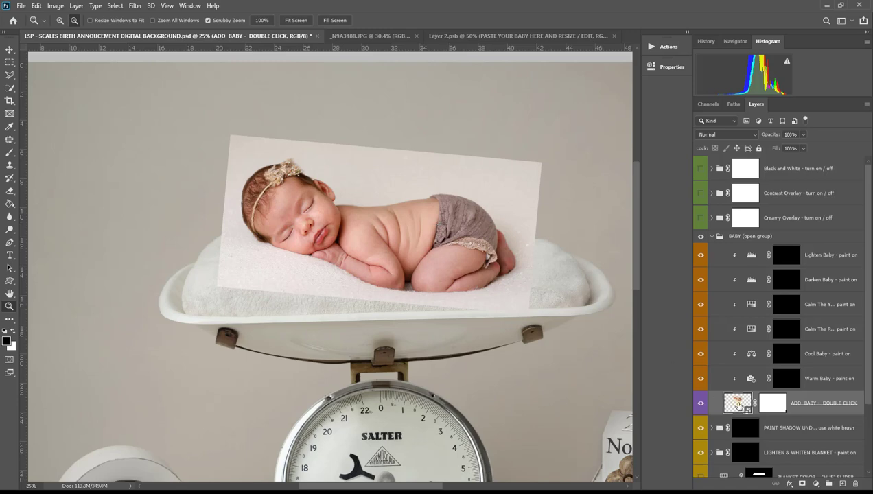
- Target the ADD BABY layer mask with the Brush tool and make black (000000) the foreground colour
click(766, 410)
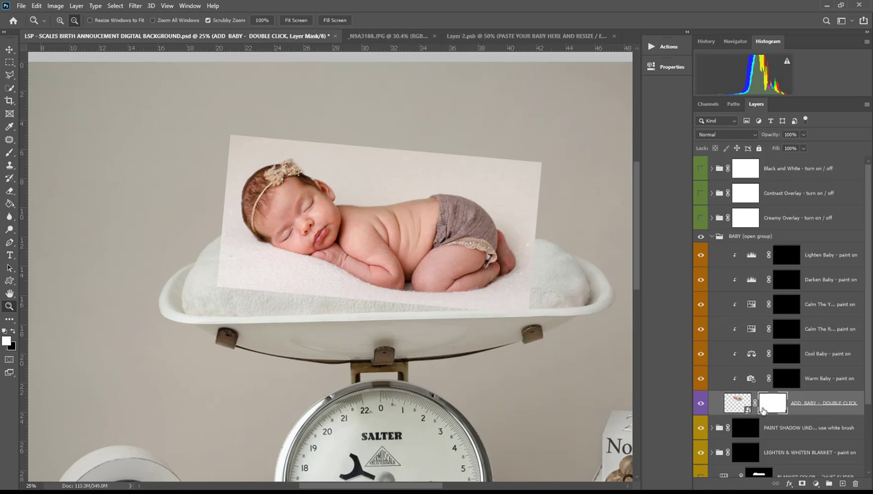
key(b)
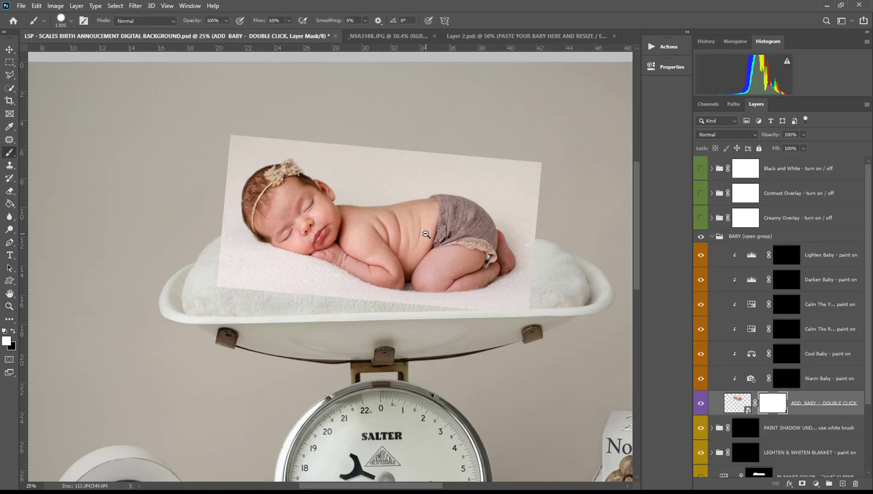
right_click(425, 233)
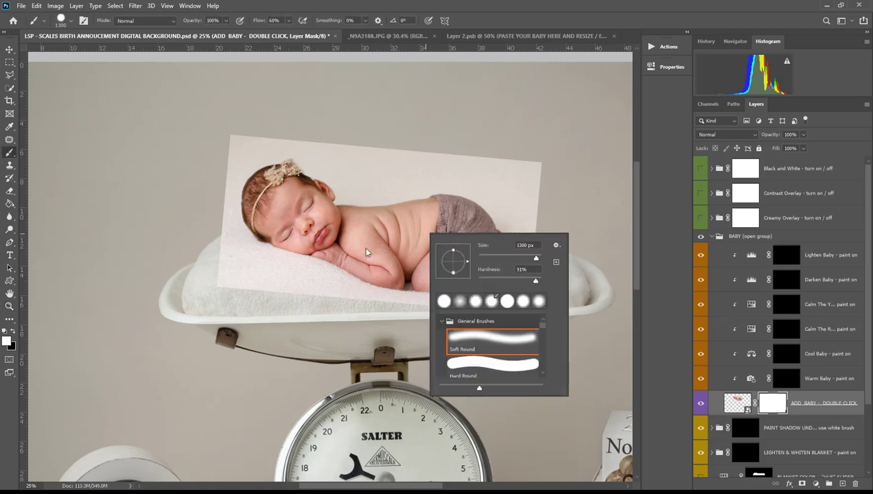
click(12, 332)
click(6, 340)
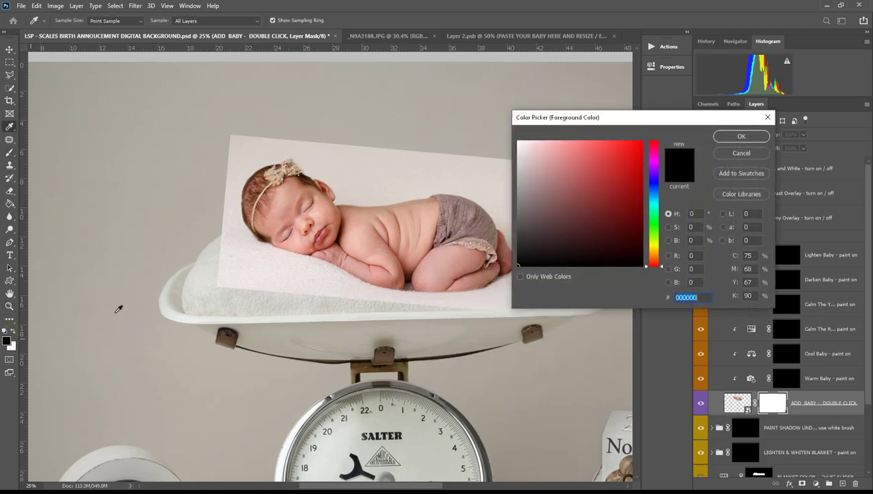
click(741, 135)
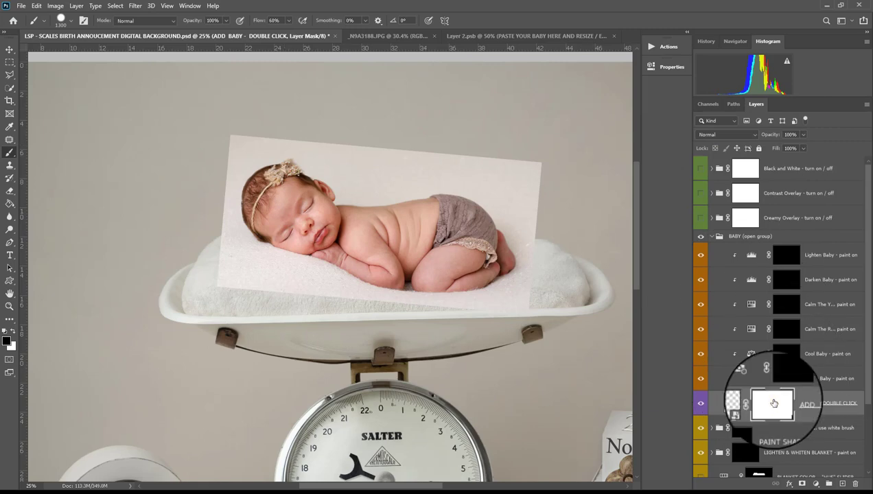
- Set the brush size to 158 px and mask out the photo's background above the baby's bottom and feet
right_click(470, 218)
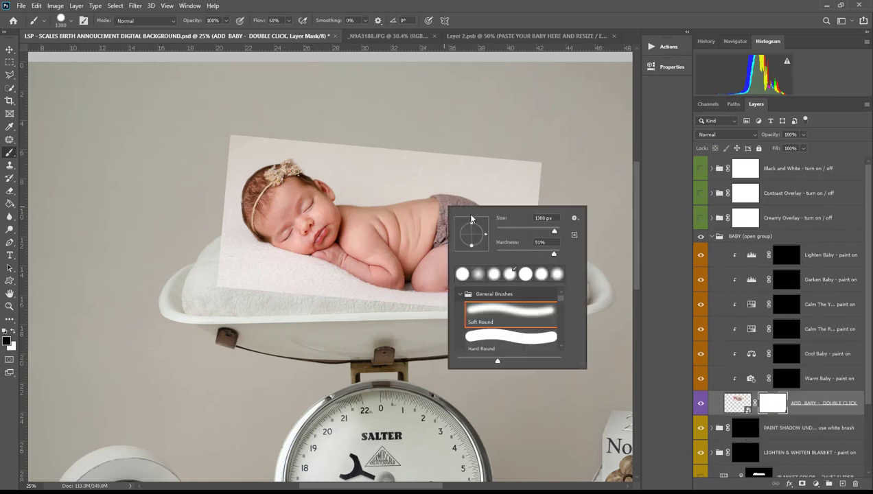
click(536, 231)
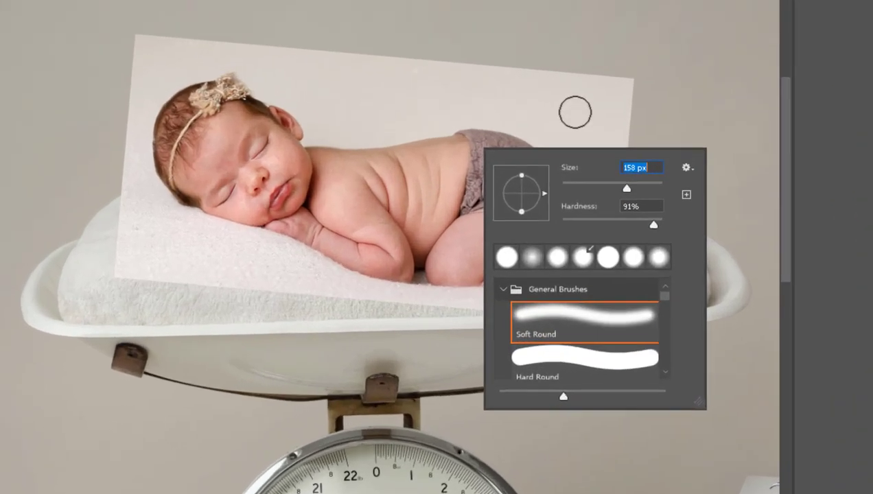
drag(503, 180, 501, 186)
mouse_move(569, 114)
mouse_down()
mouse_move(547, 114)
mouse_move(565, 144)
mouse_move(554, 127)
mouse_move(553, 72)
mouse_move(606, 120)
mouse_move(636, 124)
mouse_move(625, 66)
mouse_move(614, 123)
mouse_move(512, 114)
mouse_move(562, 141)
mouse_move(564, 123)
mouse_move(549, 99)
mouse_move(566, 92)
mouse_move(519, 64)
mouse_move(519, 94)
mouse_move(538, 74)
mouse_up()
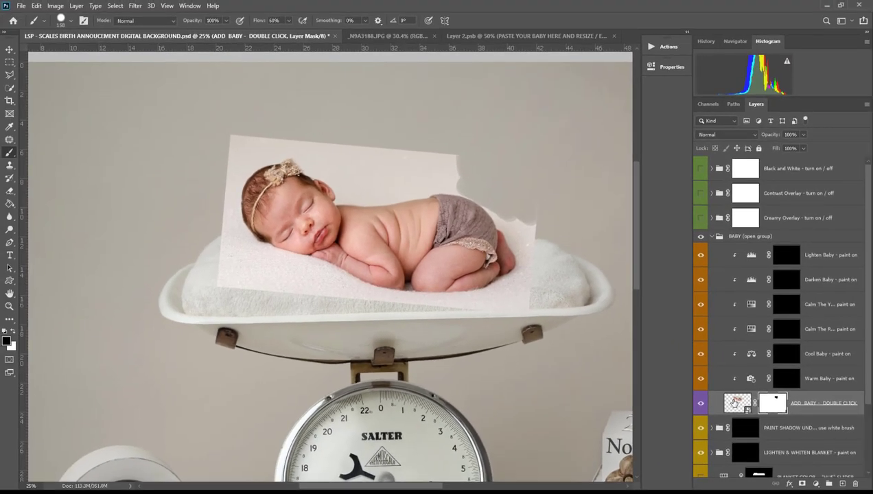
- Try Select Subject on the ADD BABY layer's image, clear that selection, and select the baby with the Quick Selection tool
click(734, 403)
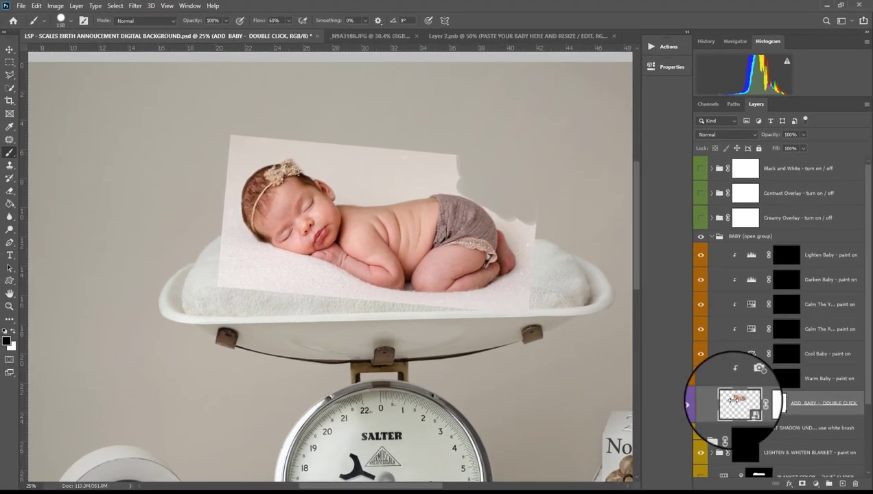
click(10, 90)
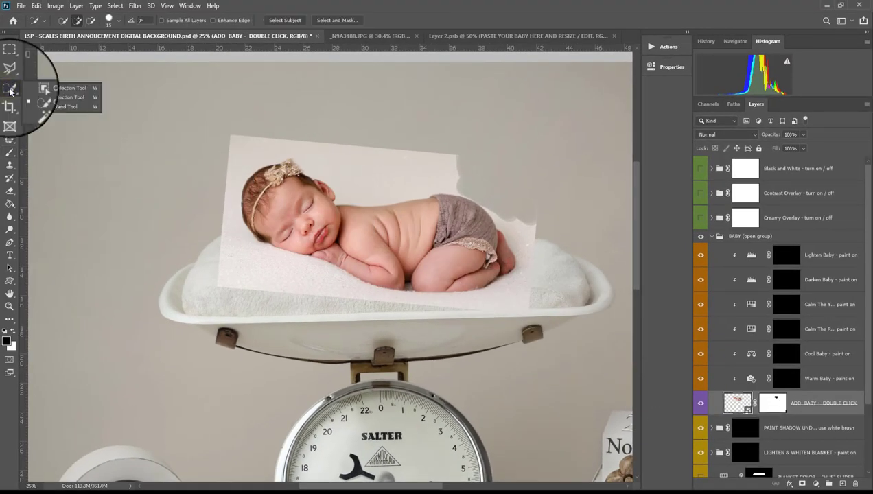
click(45, 98)
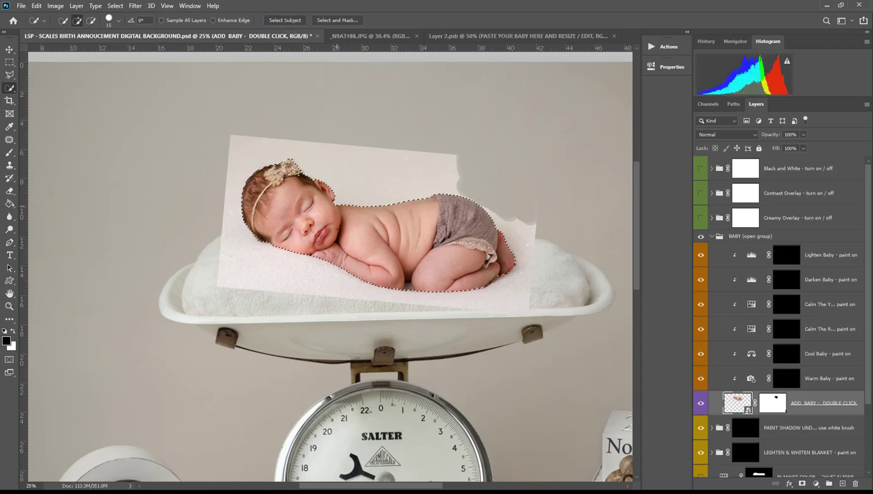
key(ctrl+d)
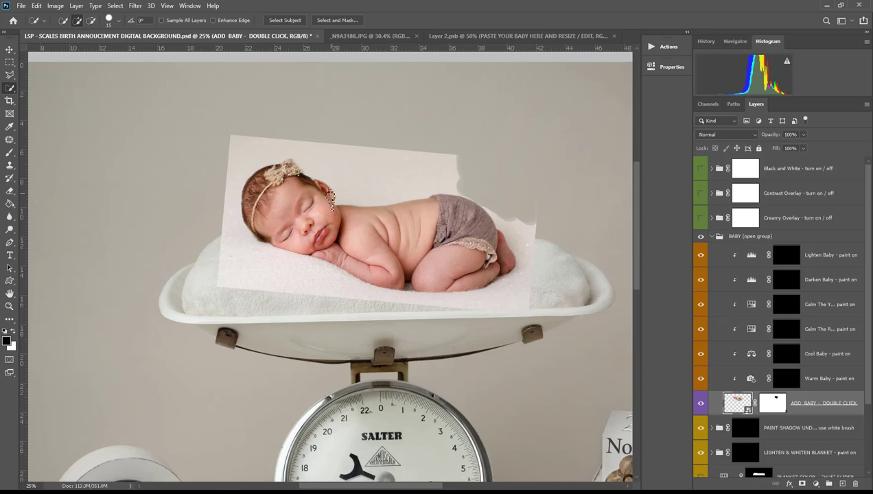
mouse_move(317, 188)
mouse_down()
mouse_move(284, 181)
mouse_move(271, 196)
mouse_move(336, 213)
mouse_move(411, 283)
mouse_move(466, 221)
mouse_move(454, 263)
mouse_move(481, 275)
mouse_move(502, 267)
mouse_up()
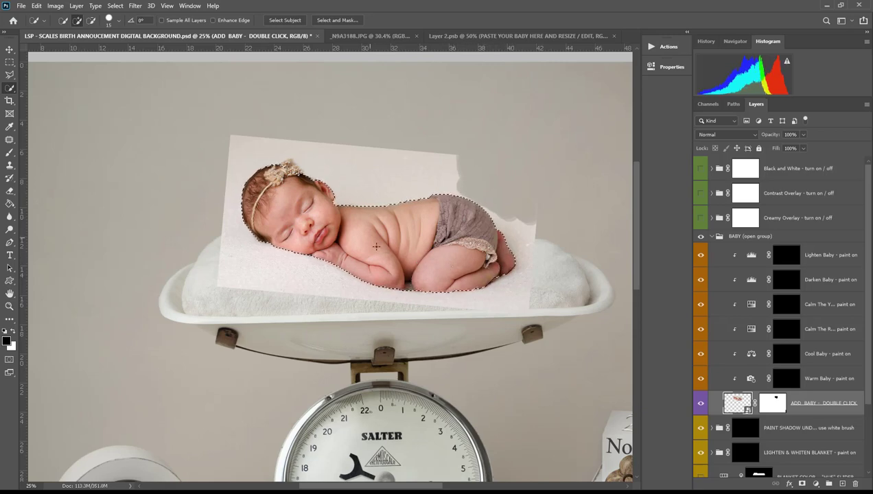
- Extend the Quick Selection around the top of the baby's head and the headband bow
key(z)
drag(324, 196, 362, 256)
scroll(327, 241, up, 1)
click(11, 90)
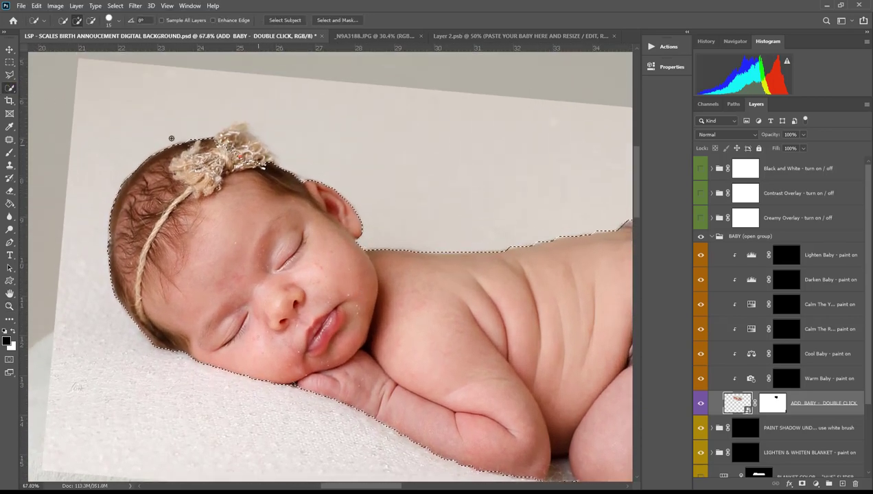
drag(172, 138, 264, 164)
mouse_move(242, 128)
mouse_down()
mouse_move(223, 136)
mouse_move(246, 139)
mouse_move(236, 126)
mouse_move(246, 127)
mouse_up()
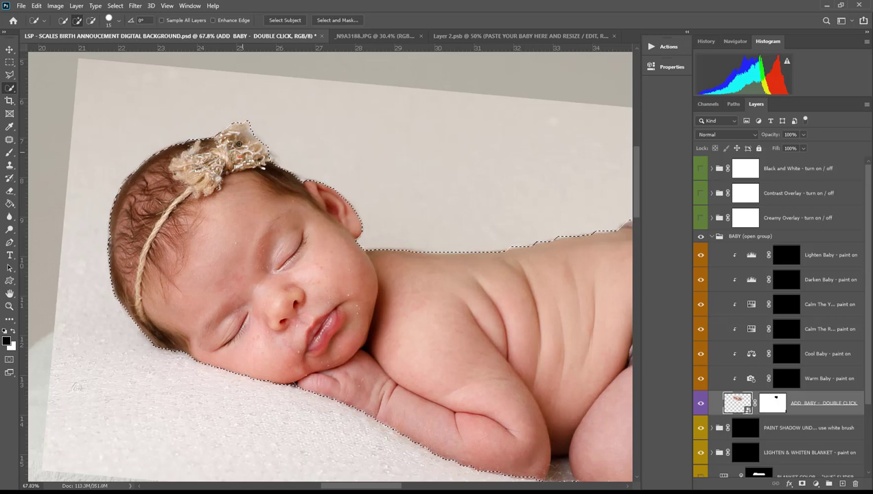
- Examine the selection outline along the baby's back, shorts, legs, arms and head for inaccurate edges
key(h)
drag(517, 364, 353, 277)
drag(487, 317, 413, 329)
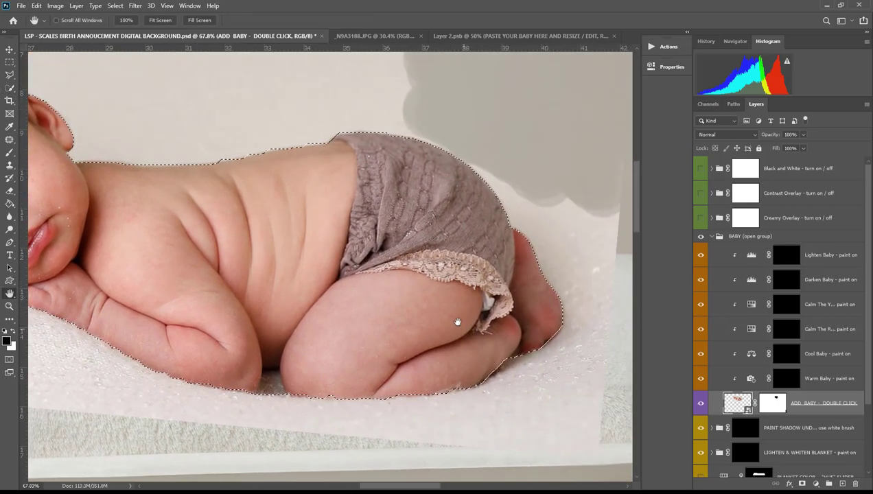
drag(488, 302, 528, 345)
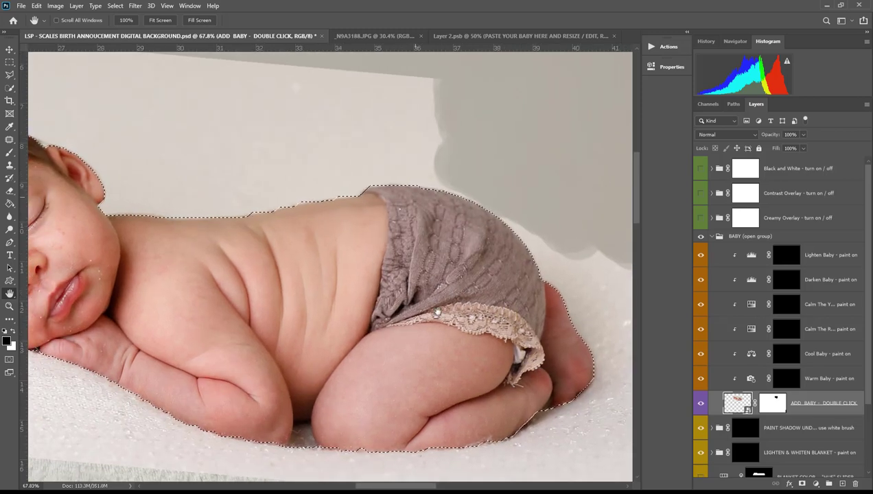
drag(246, 240, 285, 237)
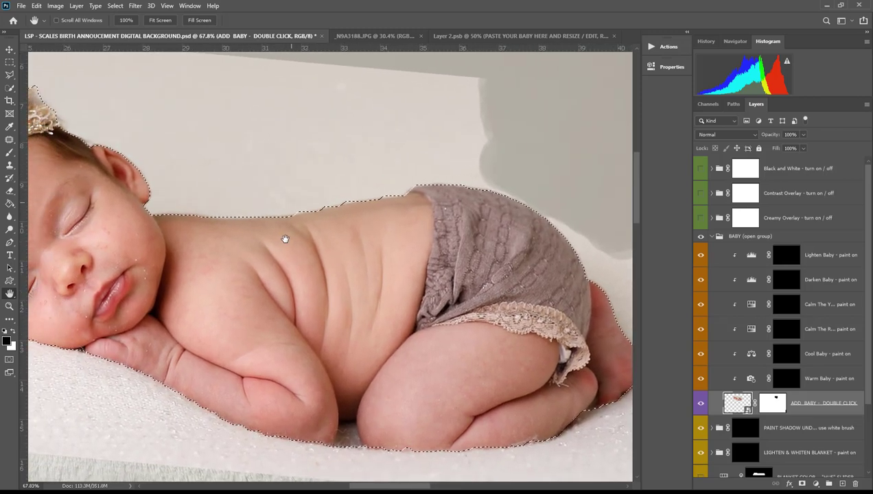
drag(226, 242, 271, 244)
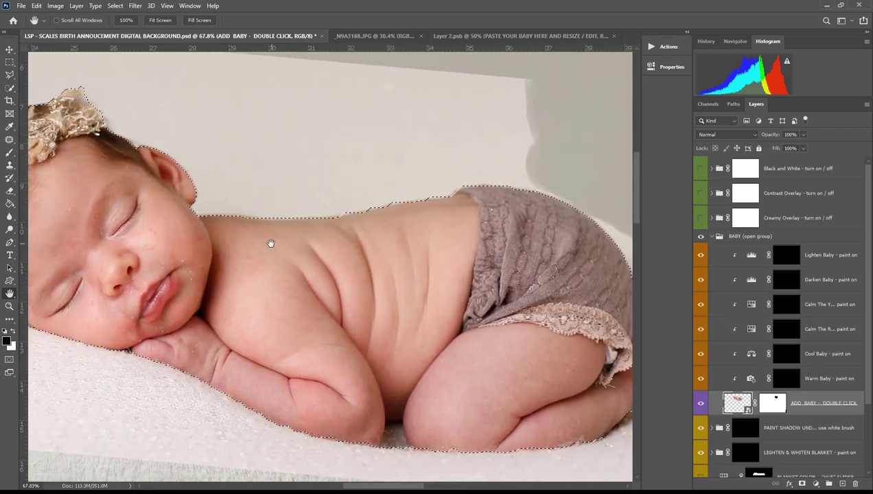
click(10, 88)
click(38, 98)
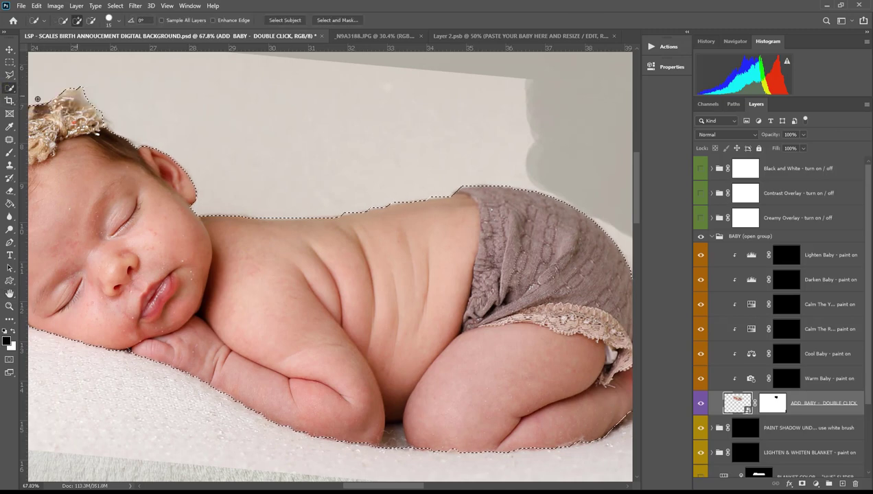
key(space)
drag(168, 211, 283, 228)
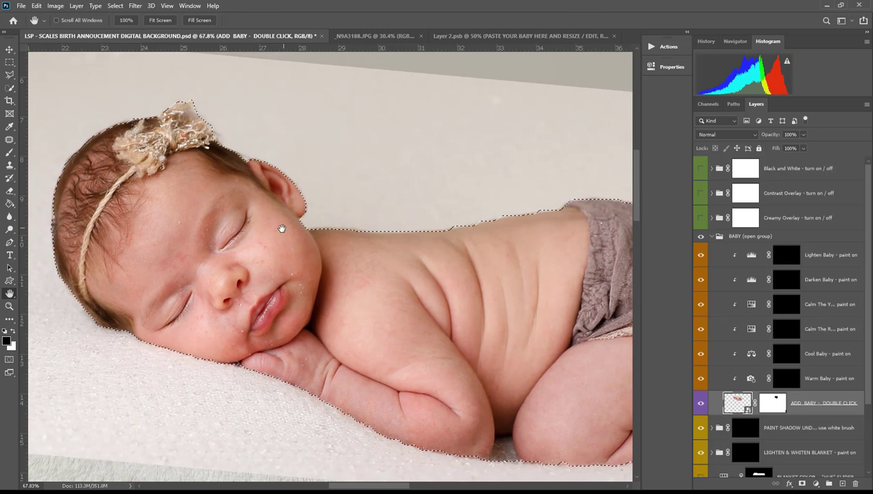
click(9, 88)
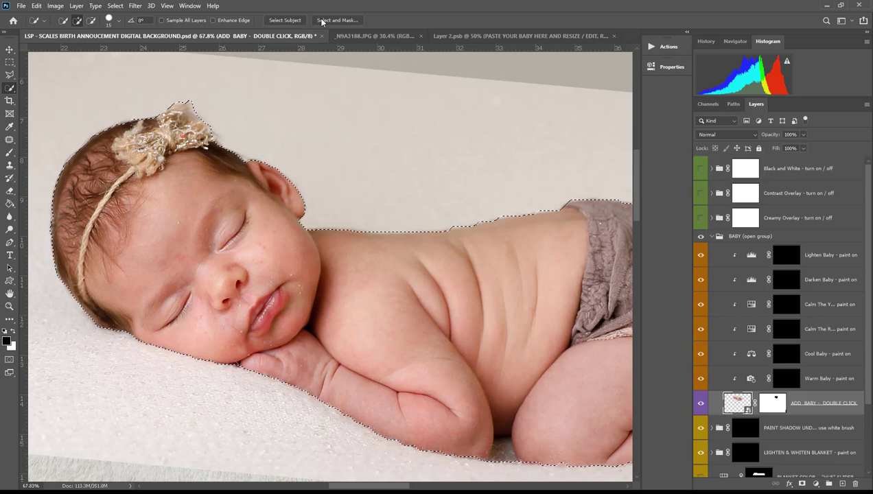
- Refine the baby selection in Select and Mask with a 3 px radius and Smart Radius enabled, and apply it
click(111, 7)
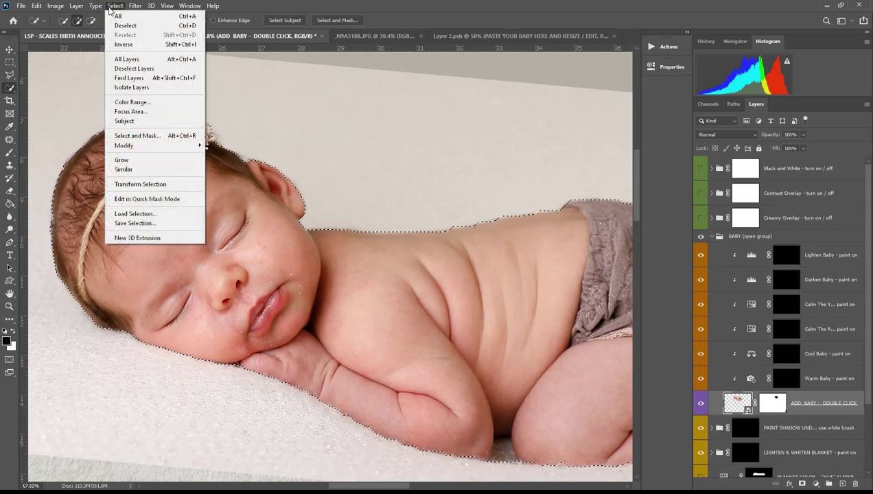
click(317, 23)
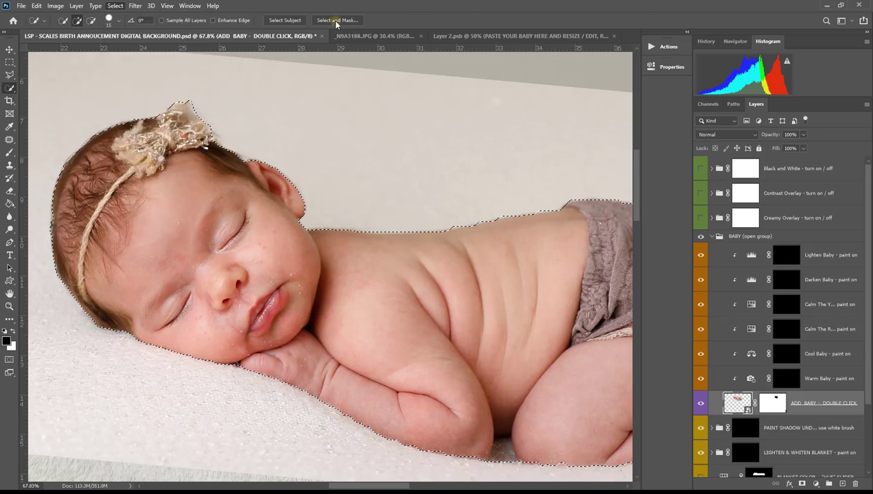
click(317, 23)
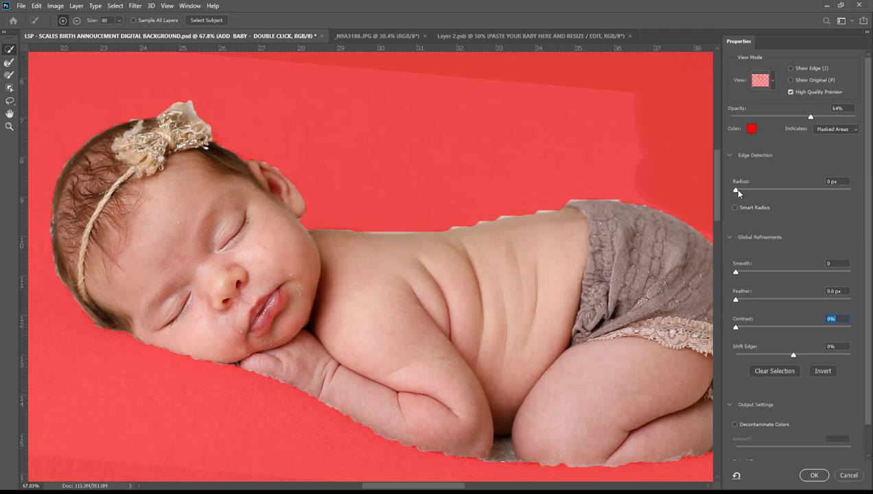
click(9, 64)
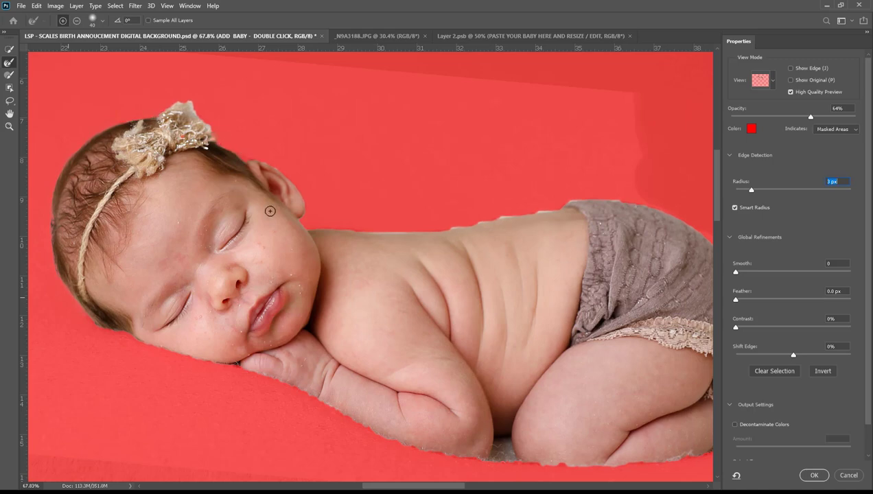
key(h)
drag(474, 247, 406, 173)
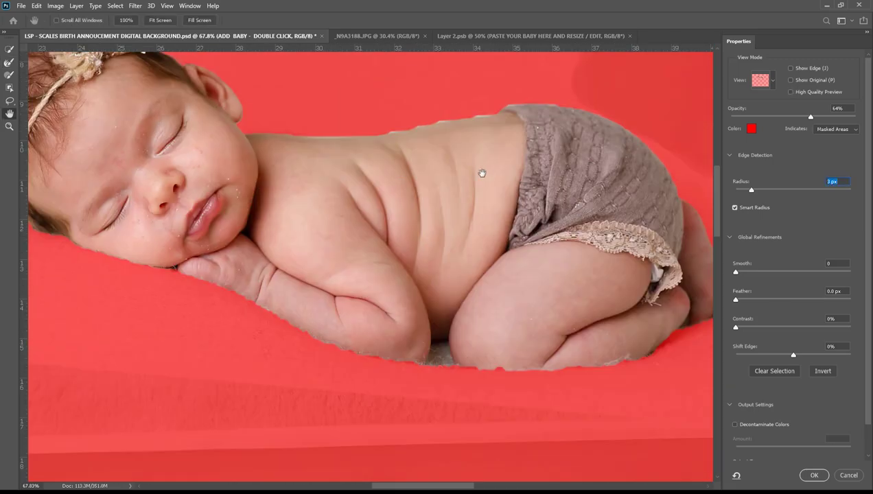
click(10, 52)
click(814, 475)
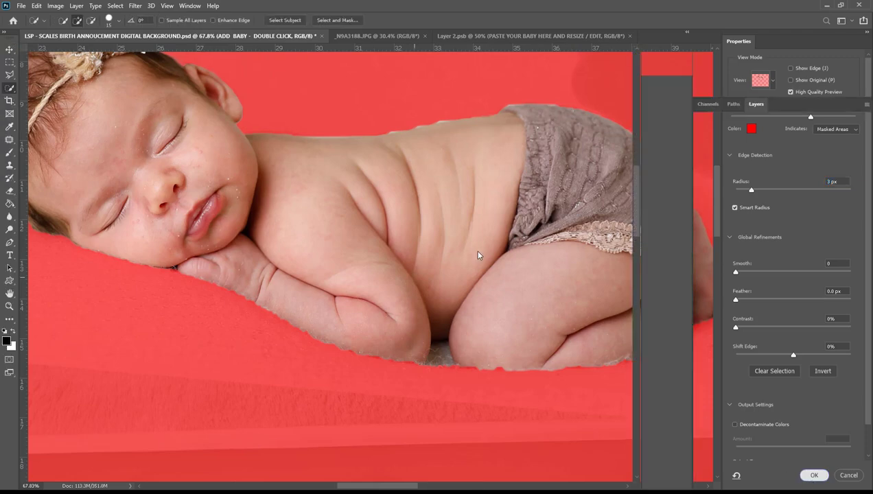
- Invert the baby selection so everything around the baby is selected
key(z)
key(ctrl+d)
alt+click(374, 266)
alt+click(375, 267)
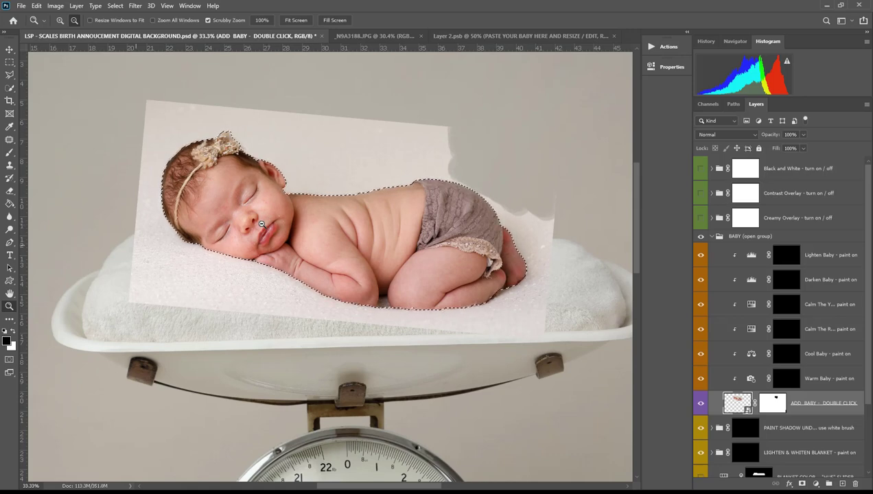
click(114, 6)
click(128, 44)
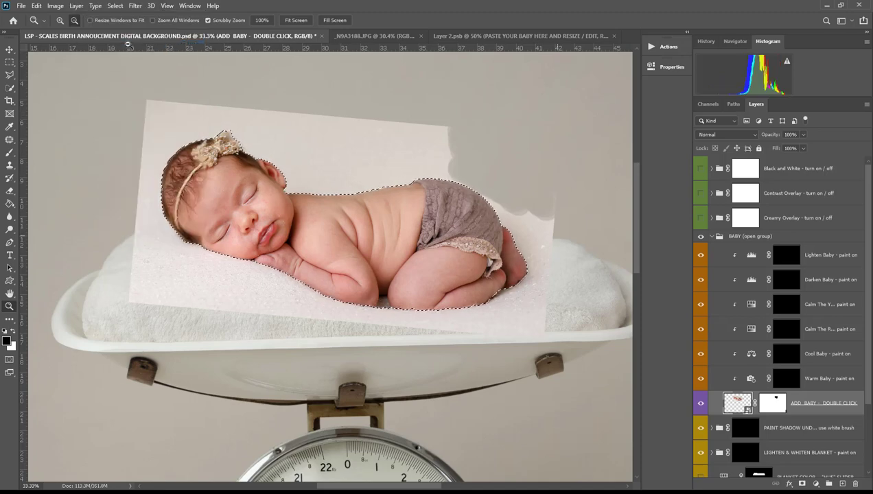
- Paint black on the ADD BABY layer mask with a 354 px brush to hide the photo's backdrop around the baby, and deselect
click(773, 403)
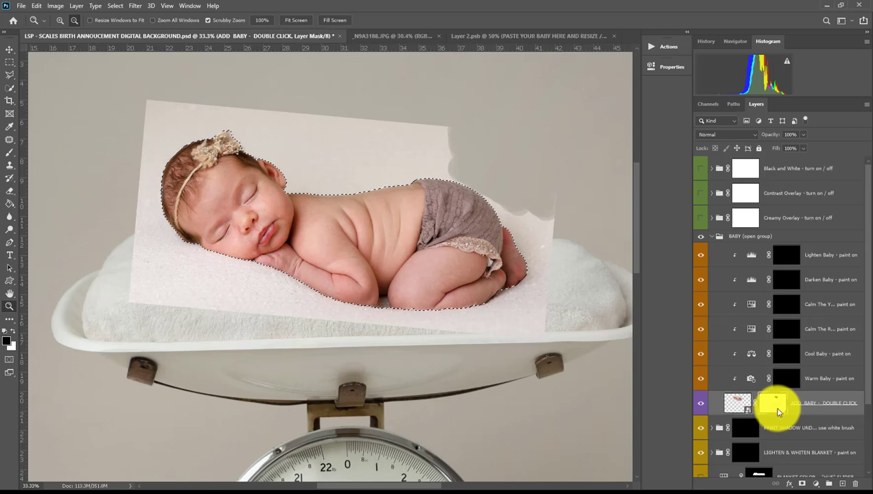
click(9, 164)
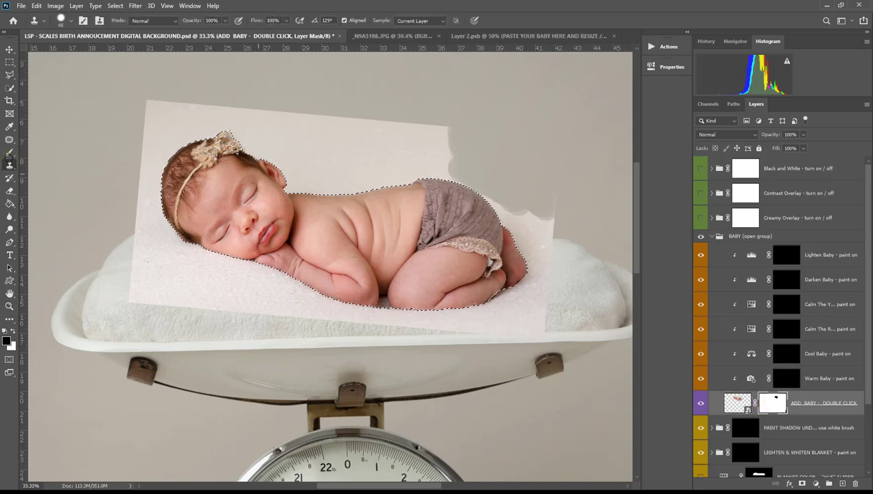
click(8, 153)
right_click(285, 180)
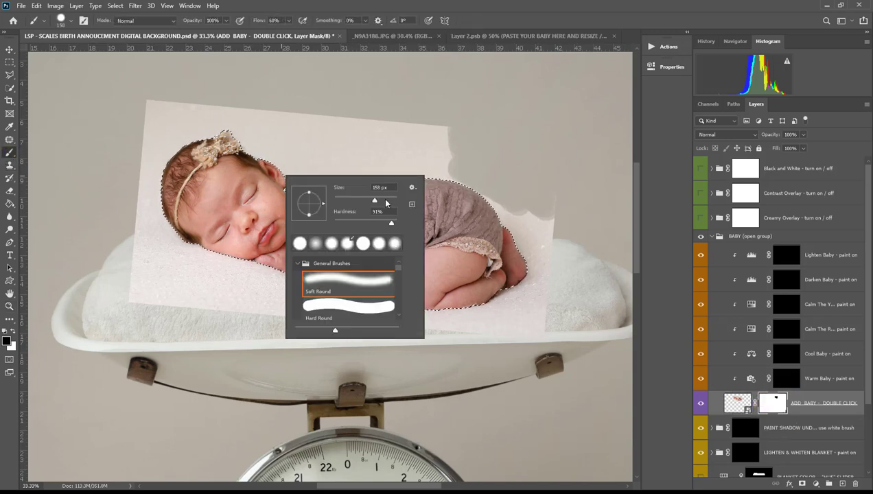
click(386, 199)
mouse_move(324, 162)
mouse_down()
mouse_move(297, 171)
mouse_move(322, 183)
mouse_move(429, 159)
mouse_move(303, 183)
mouse_move(457, 157)
mouse_move(292, 157)
mouse_move(215, 142)
mouse_move(415, 136)
mouse_move(323, 118)
mouse_move(162, 107)
mouse_move(127, 114)
mouse_move(208, 128)
mouse_move(131, 180)
mouse_move(139, 226)
mouse_move(128, 241)
mouse_move(139, 252)
mouse_move(120, 274)
mouse_move(141, 296)
mouse_move(310, 287)
mouse_move(218, 278)
mouse_move(289, 306)
mouse_move(433, 309)
mouse_move(512, 321)
mouse_move(474, 332)
mouse_move(588, 243)
mouse_move(573, 167)
mouse_move(499, 171)
mouse_up()
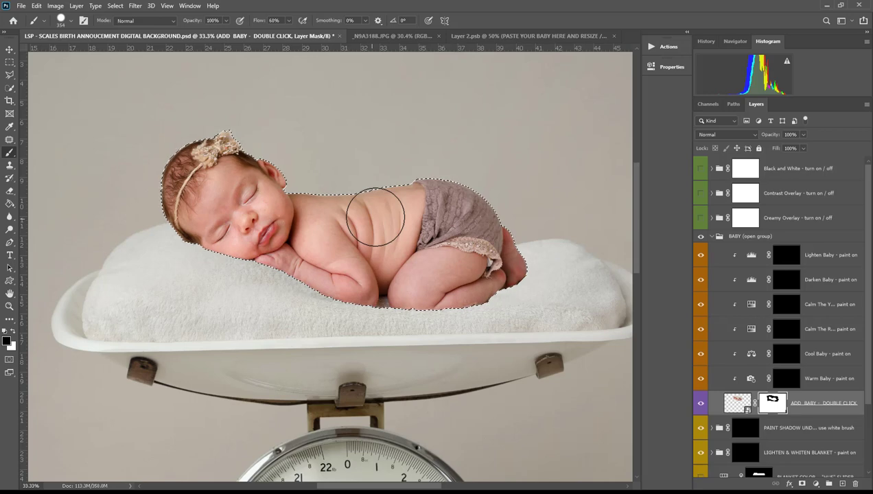
key(ctrl+d)
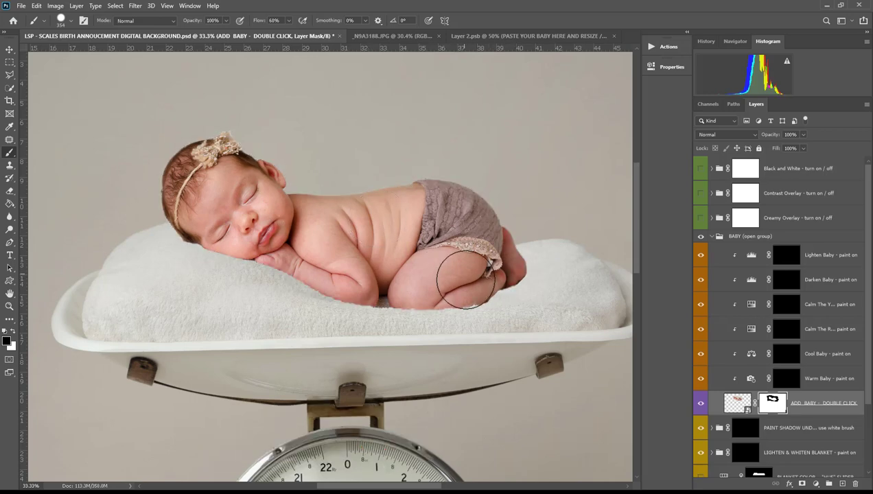
- Paint white on the mask around the baby's underside with 0% hardness and 25% flow to restore the photo's own blanket
right_click(433, 226)
drag(500, 278, 482, 280)
drag(280, 20, 262, 20)
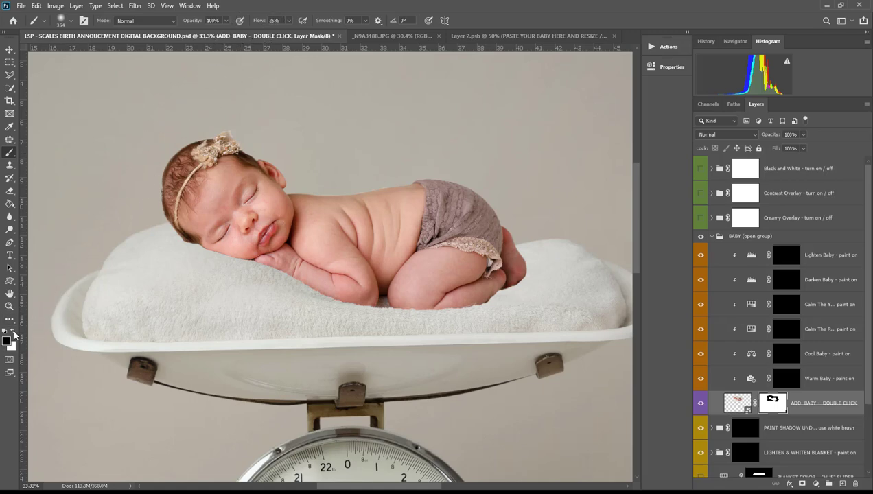
click(14, 332)
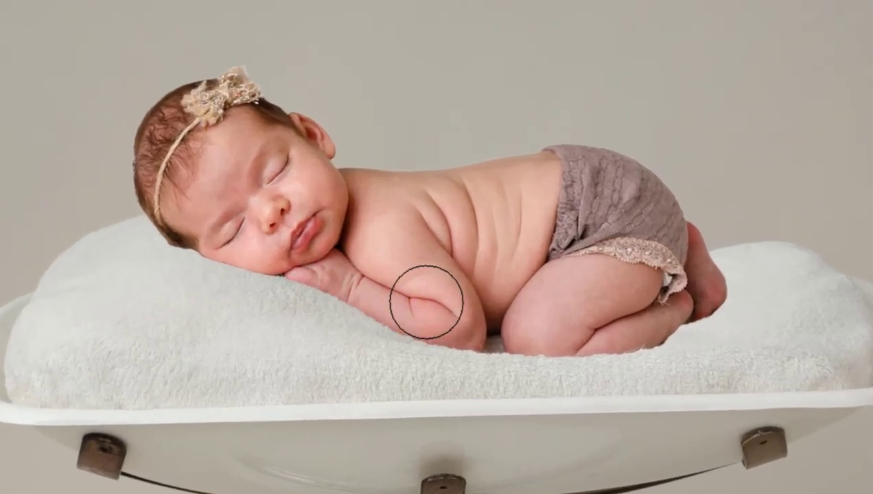
alt+click(170, 258)
click(182, 237)
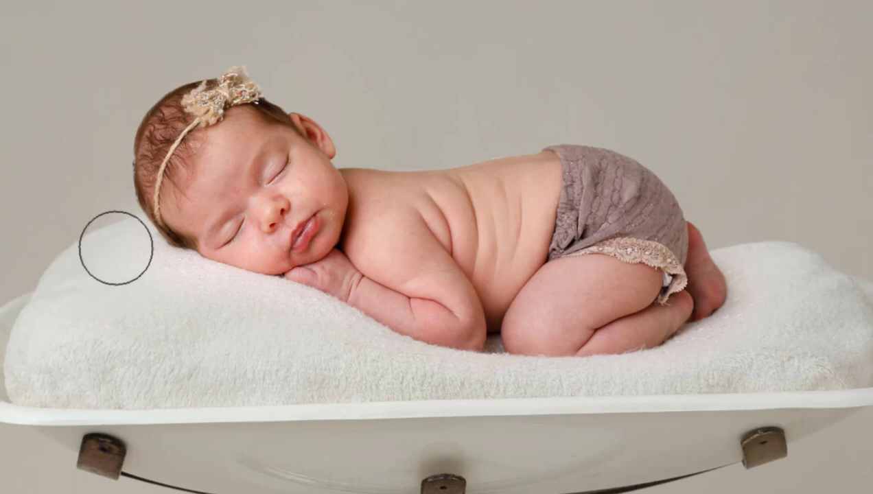
- Blend the restored blanket beside the baby's head into the background blanket using a soft 136 px brush
scroll(94, 217, up, 5)
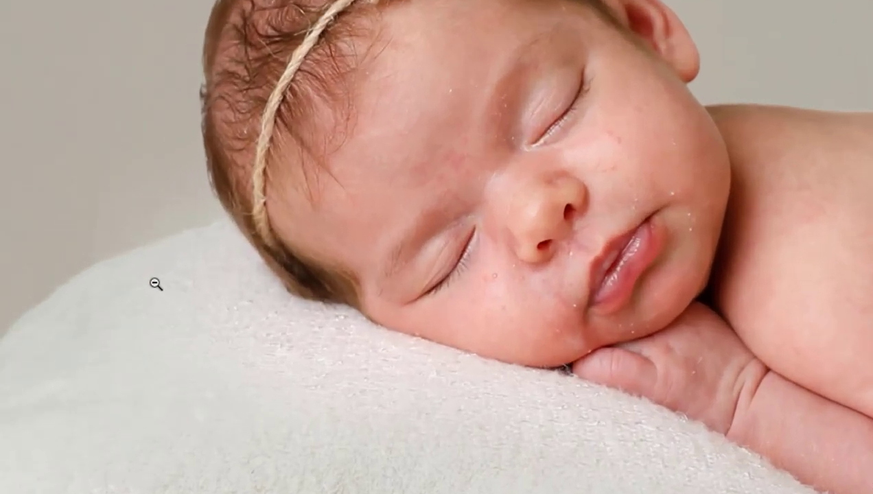
right_click(122, 239)
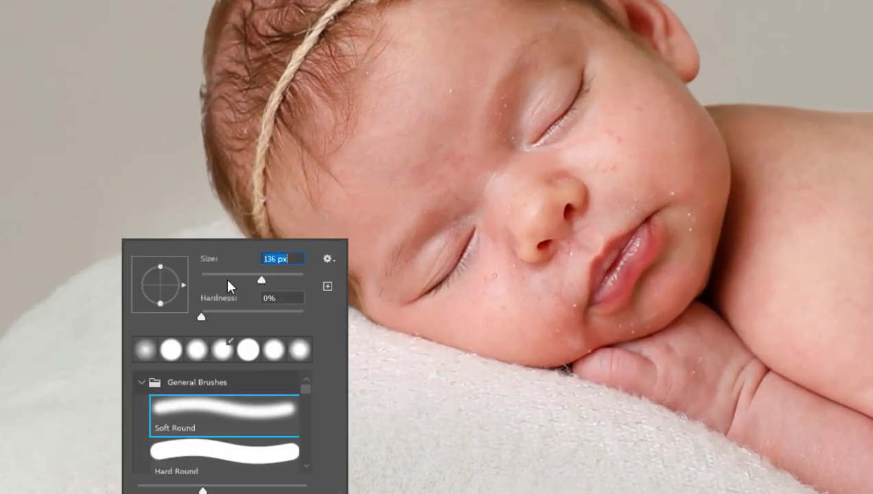
key(Return)
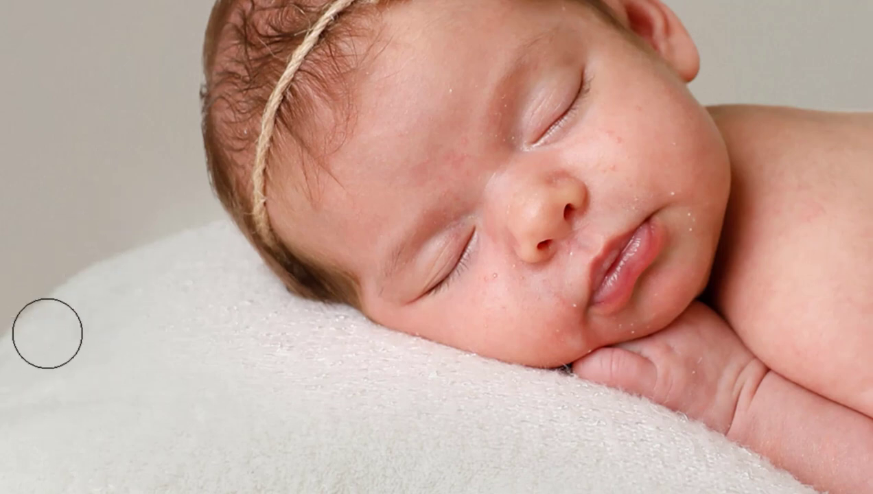
alt+click(200, 360)
alt+click(204, 358)
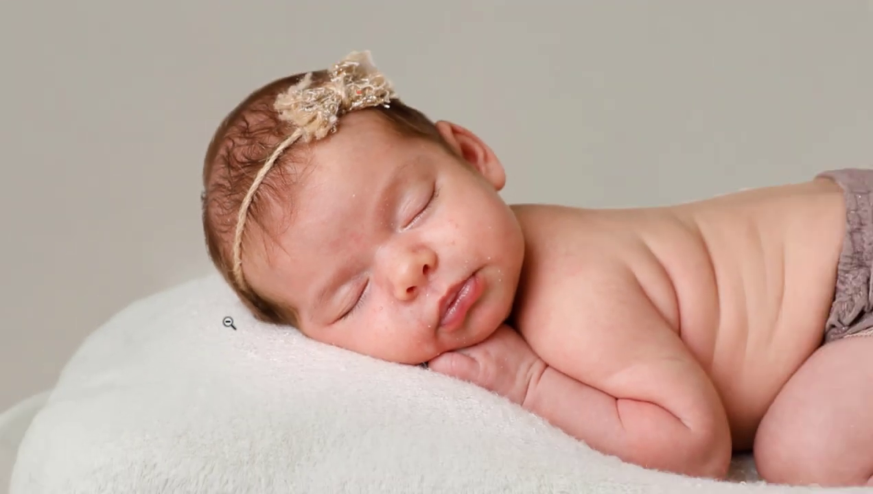
- Refine the mask around the baby's hair and headband bow with a small 17 px brush, trimming the leftover backdrop
drag(396, 79, 448, 164)
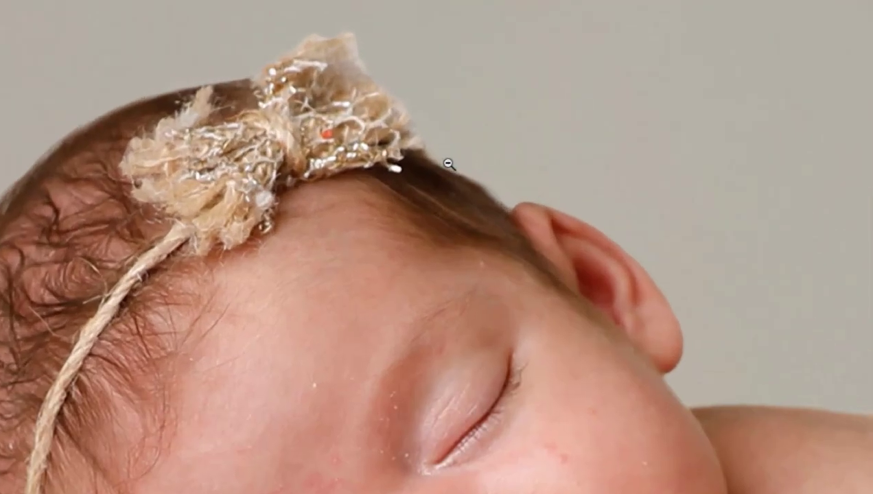
right_click(446, 179)
click(357, 154)
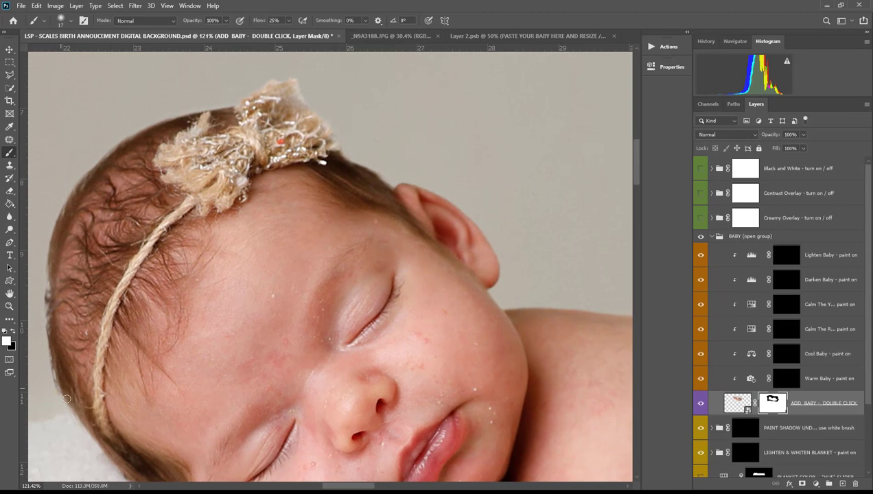
key(x)
right_click(312, 97)
key(Escape)
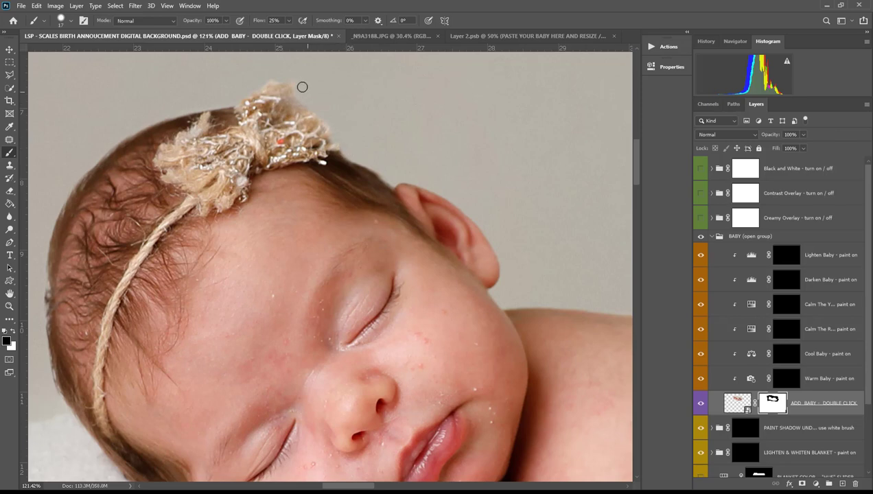
key(x)
- Mask out the light fringe along the baby's back using a black 67 px brush at 83% hardness
key(z)
alt+click(269, 195)
alt+click(271, 195)
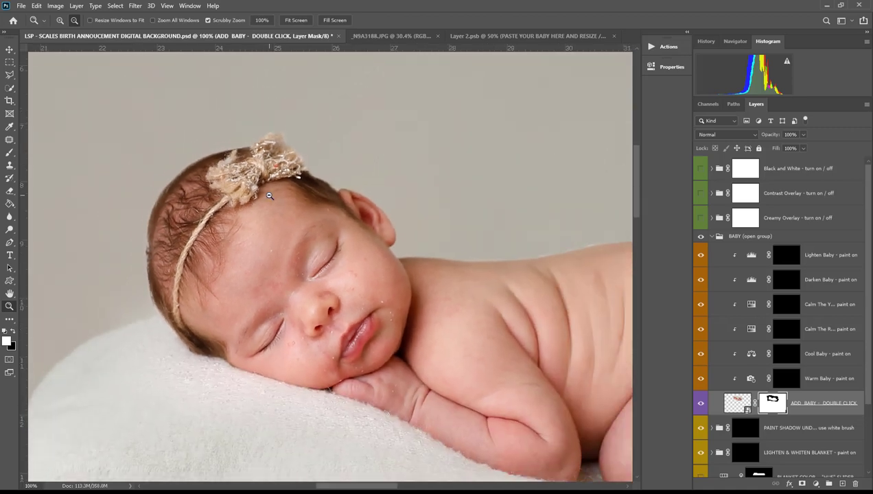
alt+click(281, 198)
drag(510, 237, 544, 299)
key(b)
drag(464, 232, 362, 239)
right_click(365, 240)
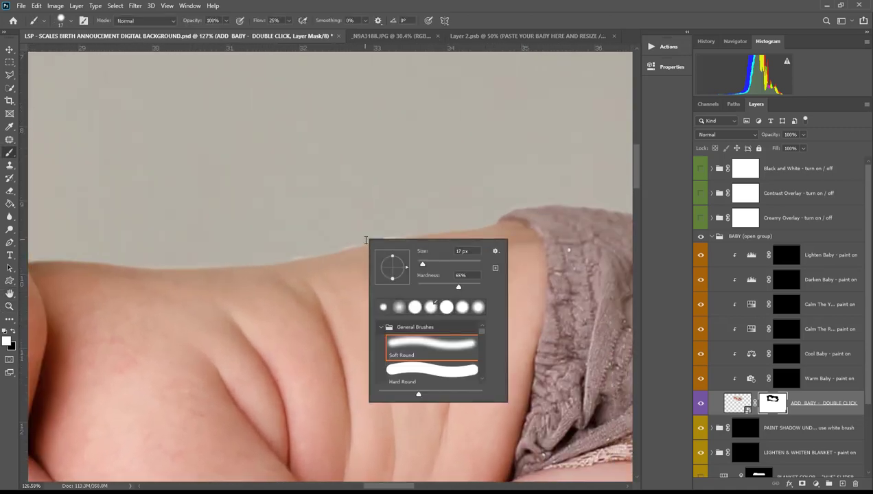
click(470, 288)
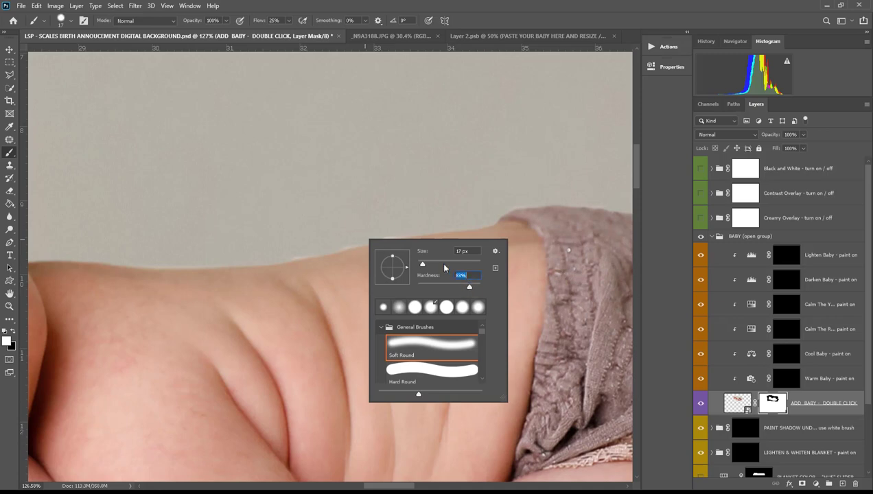
click(323, 363)
key(x)
mouse_move(293, 240)
mouse_down()
mouse_move(405, 212)
mouse_move(469, 208)
mouse_up()
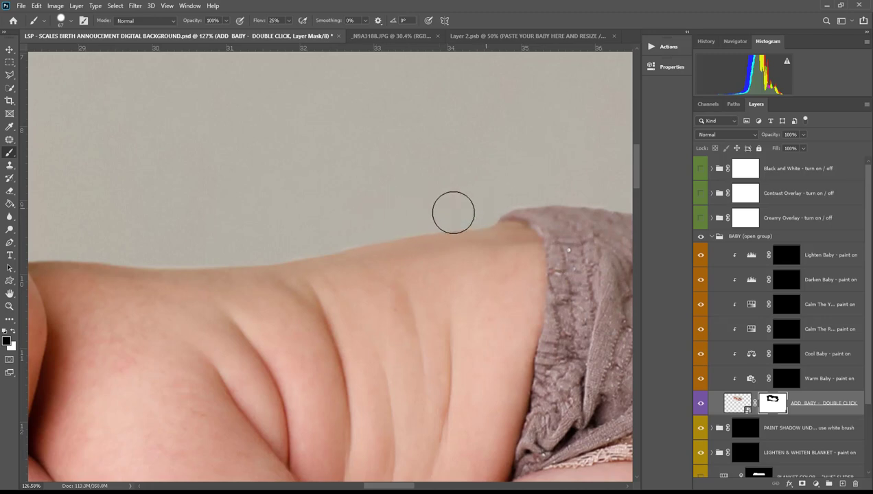
- Clean up the mask edge where the back meets the shorts, using a 10 px white brush for the waistband and black for the backdrop
right_click(454, 209)
click(407, 224)
key(x)
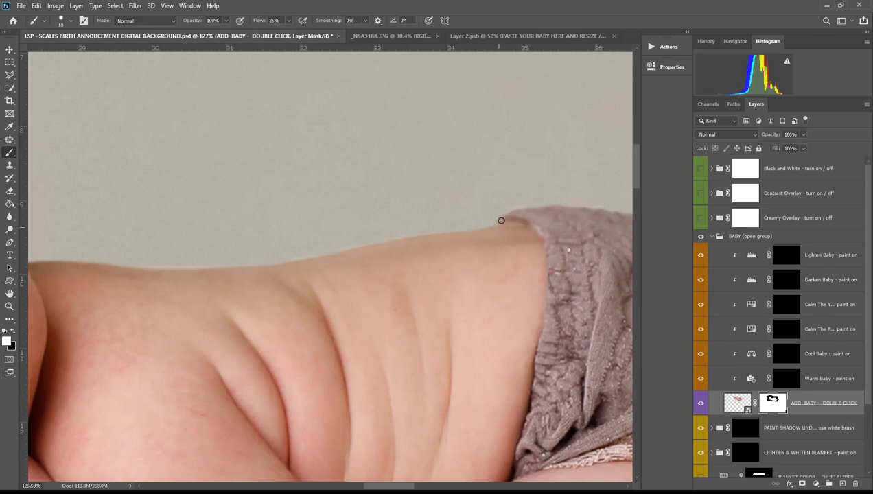
key(x)
key(z)
mouse_move(507, 196)
mouse_down()
mouse_move(343, 206)
mouse_move(416, 232)
mouse_move(349, 189)
mouse_move(340, 208)
mouse_move(401, 201)
mouse_move(479, 215)
mouse_up()
right_click(345, 205)
click(414, 229)
click(350, 190)
- Review the whole composition, comparing it with the ADD BABY layer hidden and shown
key(z)
alt+click(420, 317)
alt+click(420, 316)
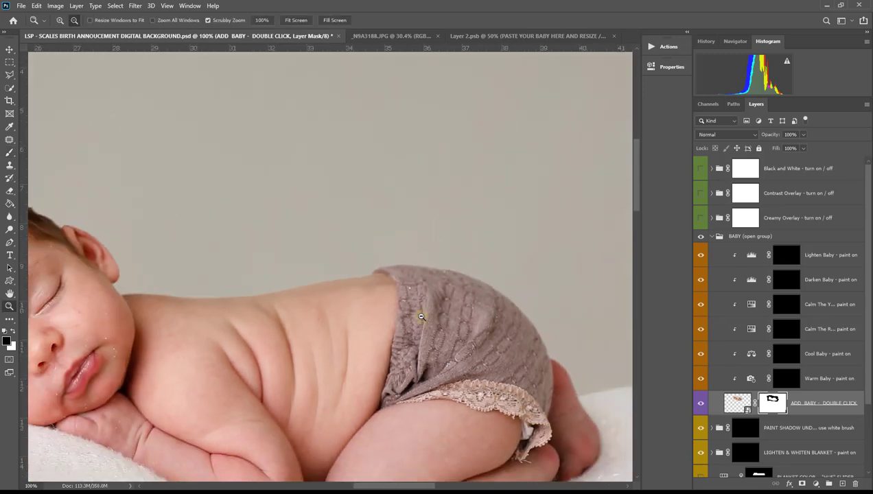
alt+click(420, 317)
alt+click(420, 316)
alt+click(419, 317)
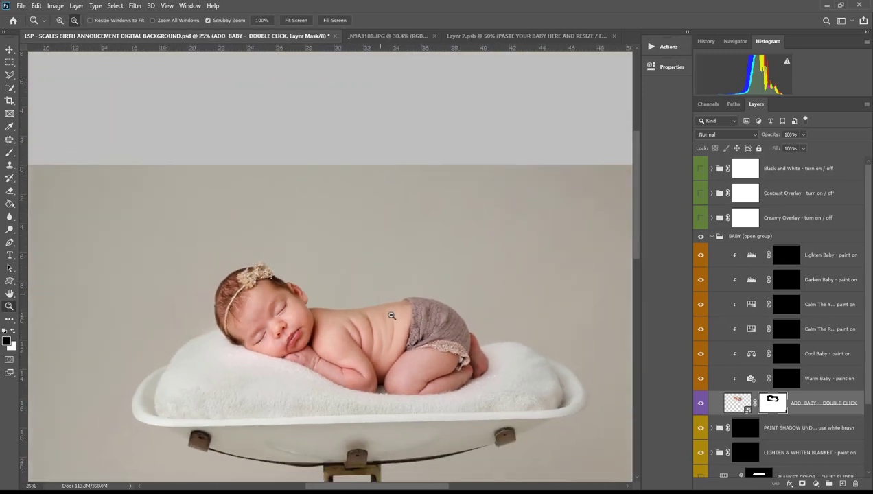
alt+click(330, 311)
alt+click(449, 345)
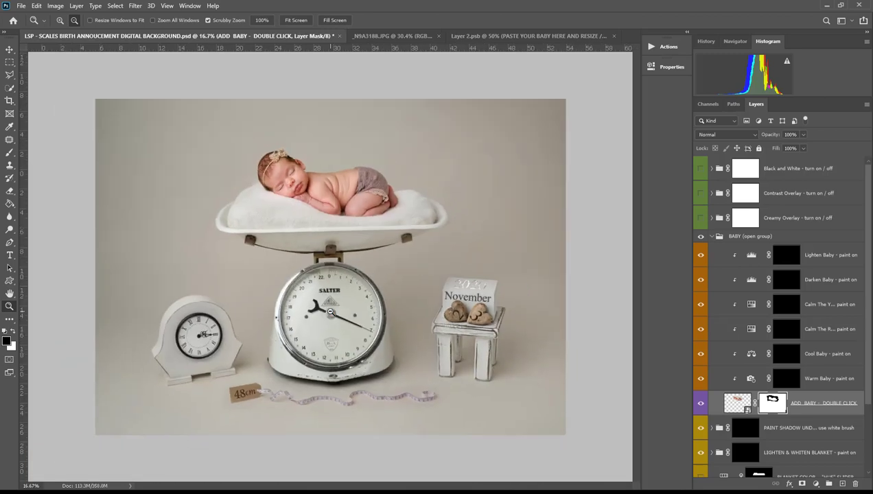
click(699, 405)
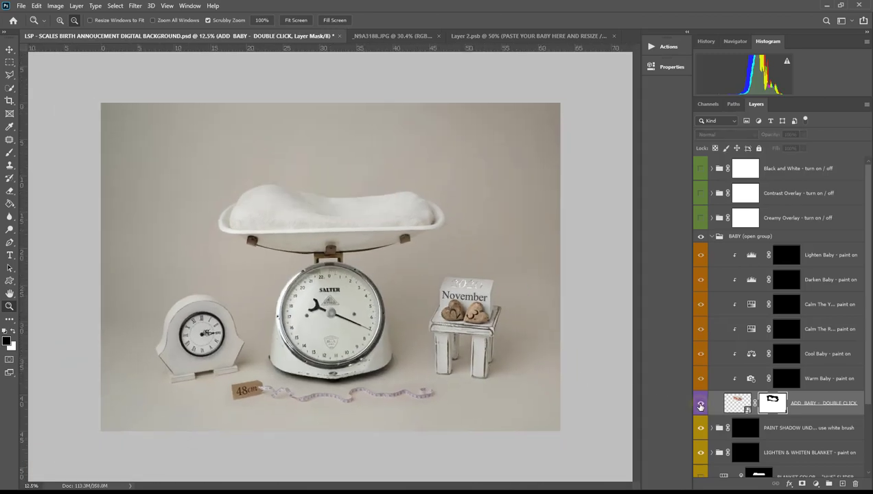
click(699, 404)
click(699, 404)
click(700, 405)
click(700, 405)
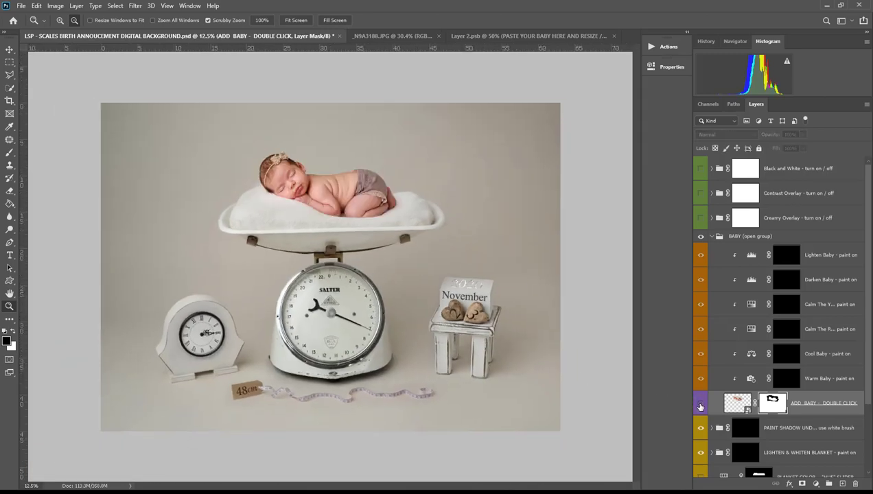
click(700, 405)
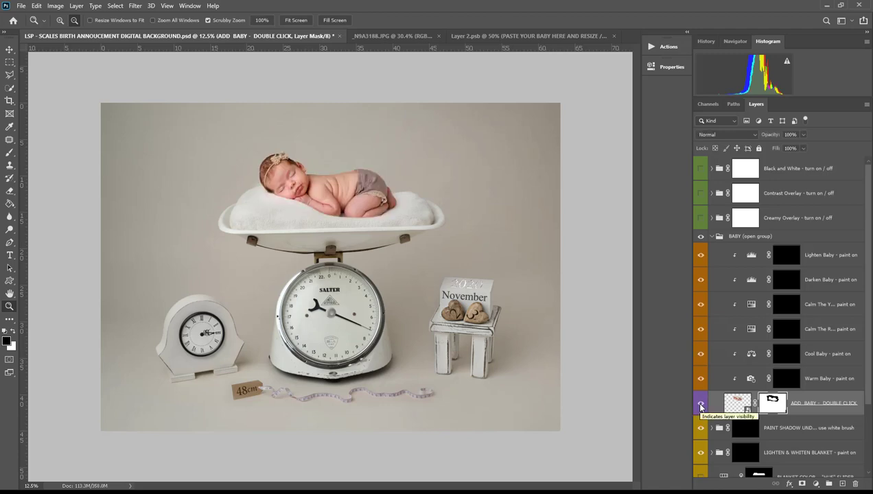
- Paint white over the blanket on the LIGHTEN & WHITEN BLANKET mask with a soft 464 px brush at 0% hardness
drag(294, 192, 324, 221)
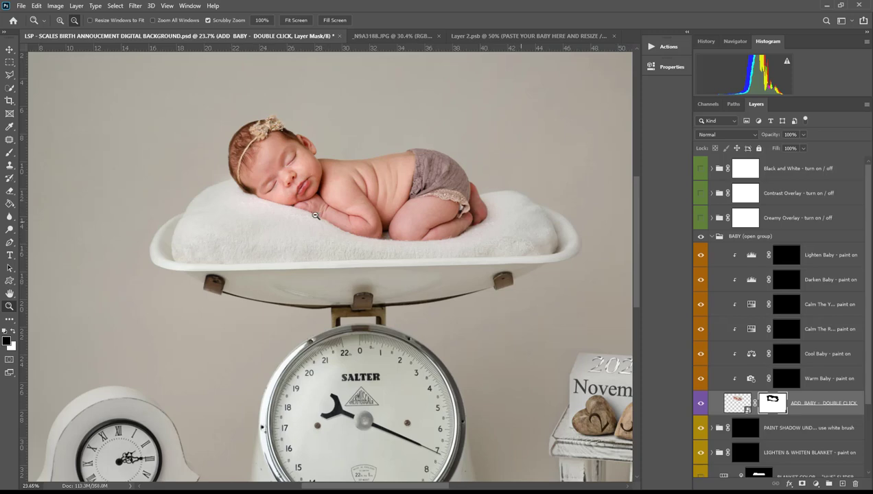
drag(272, 203, 300, 221)
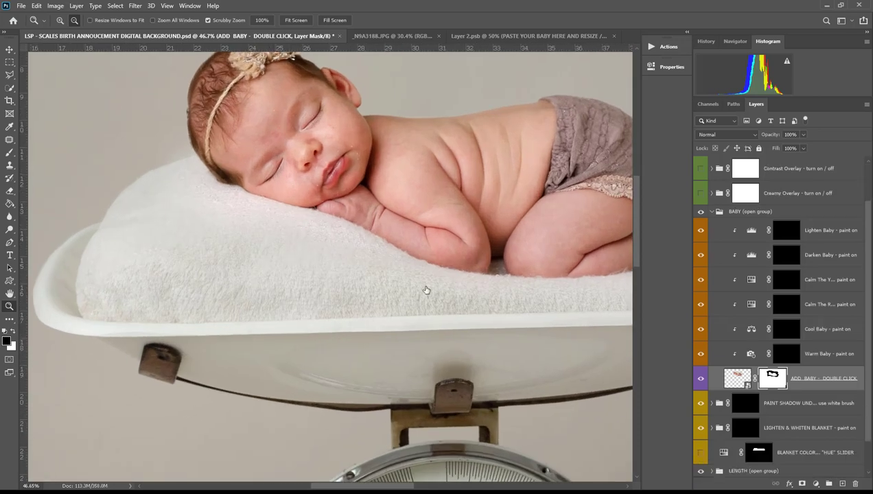
scroll(773, 381, down, 3)
click(760, 383)
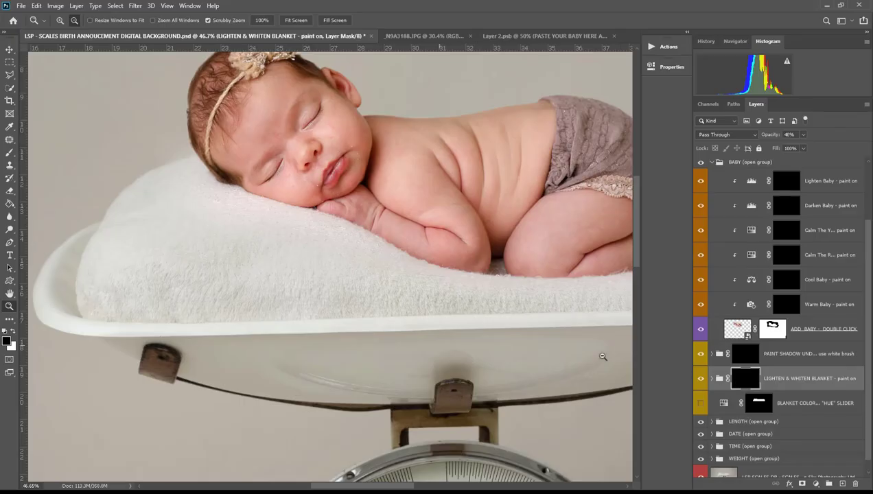
click(422, 321)
click(420, 318)
key(b)
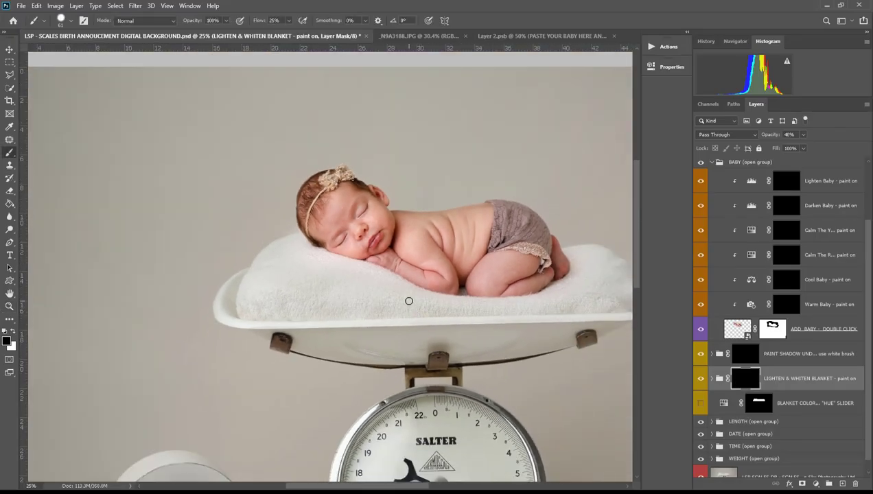
right_click(409, 302)
click(507, 312)
text(464)
key(Tab)
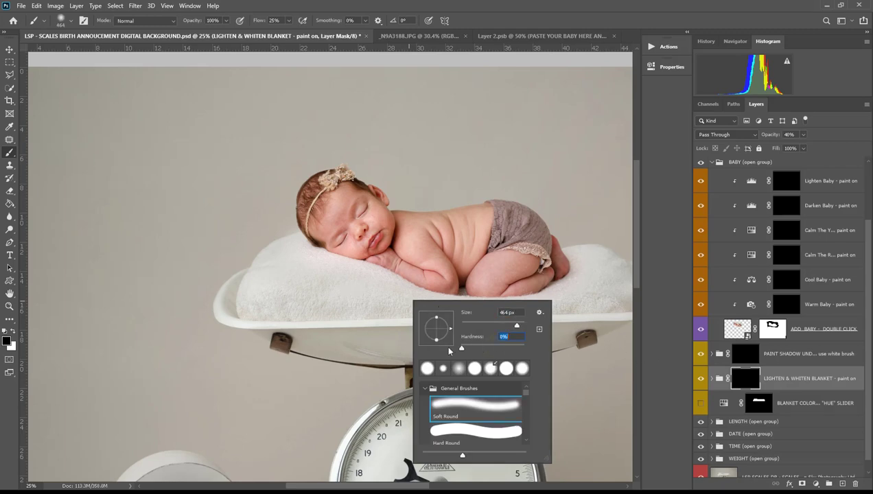
click(745, 378)
key(x)
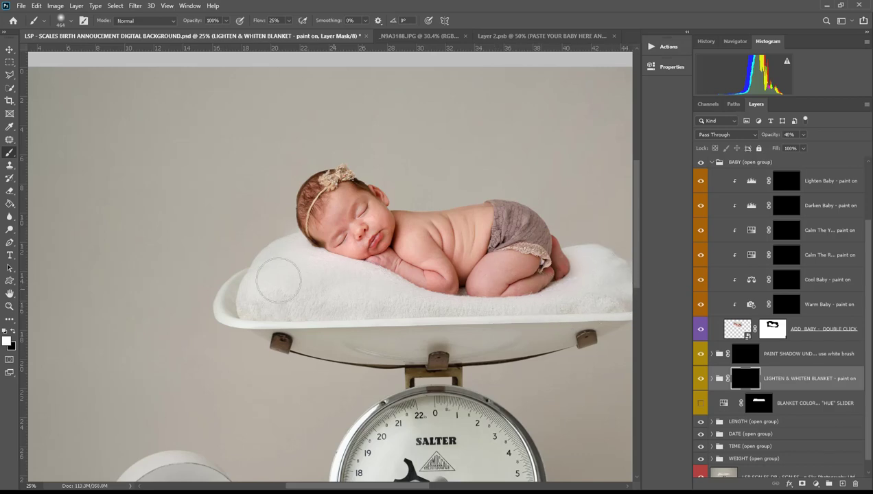
mouse_move(278, 280)
mouse_down()
mouse_move(335, 299)
mouse_move(588, 276)
mouse_move(485, 263)
mouse_up()
key(space)
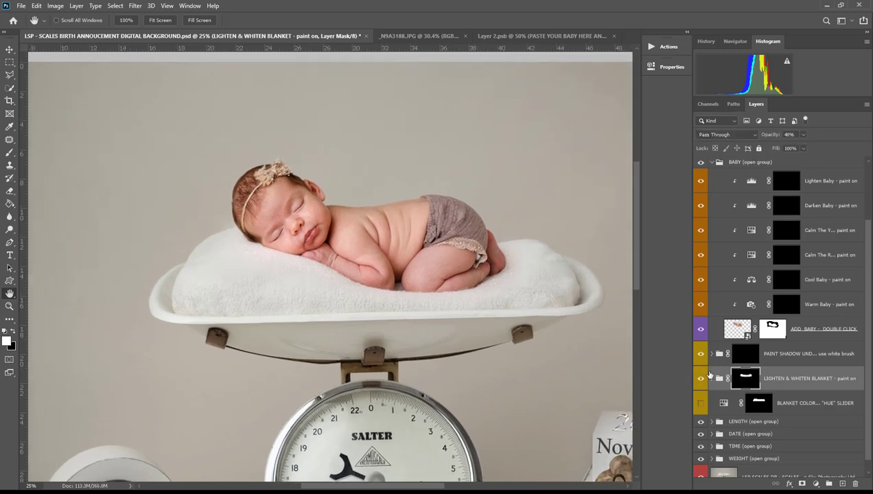
click(739, 354)
key(b)
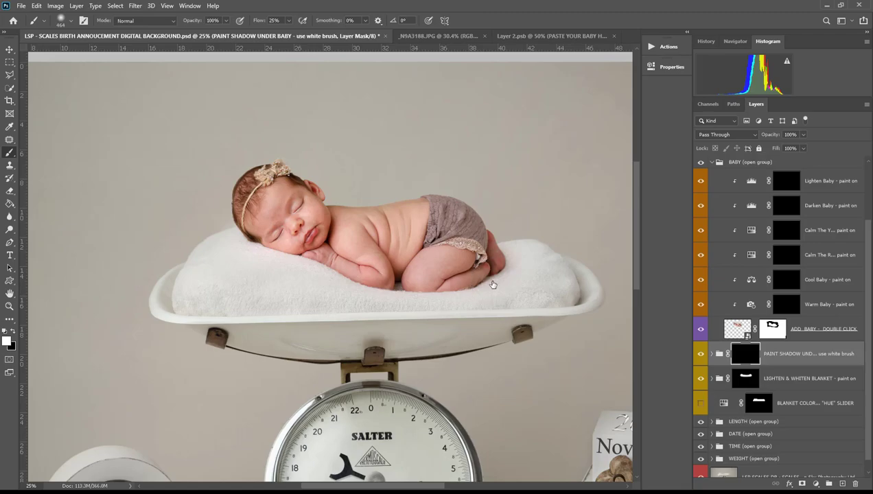
- Try a green tint on the blanket by showing the BLANKET COLOR layer with its Hue at 124, and hide the layer again
click(759, 404)
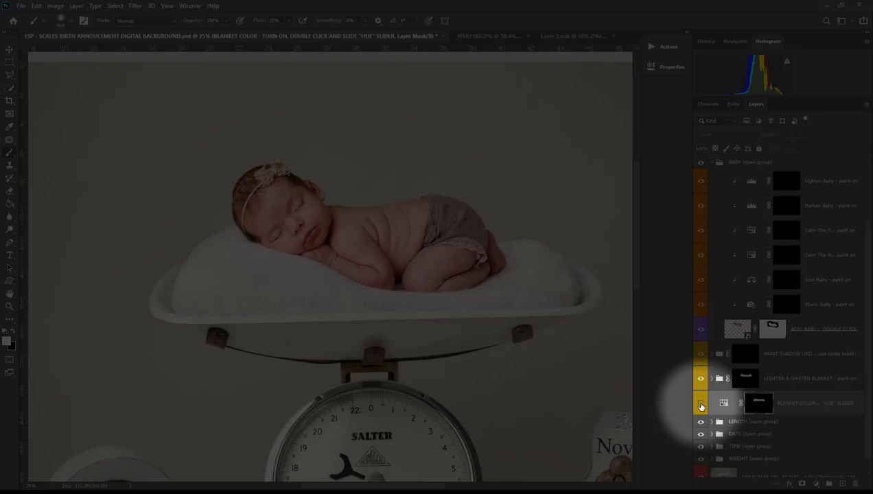
click(700, 404)
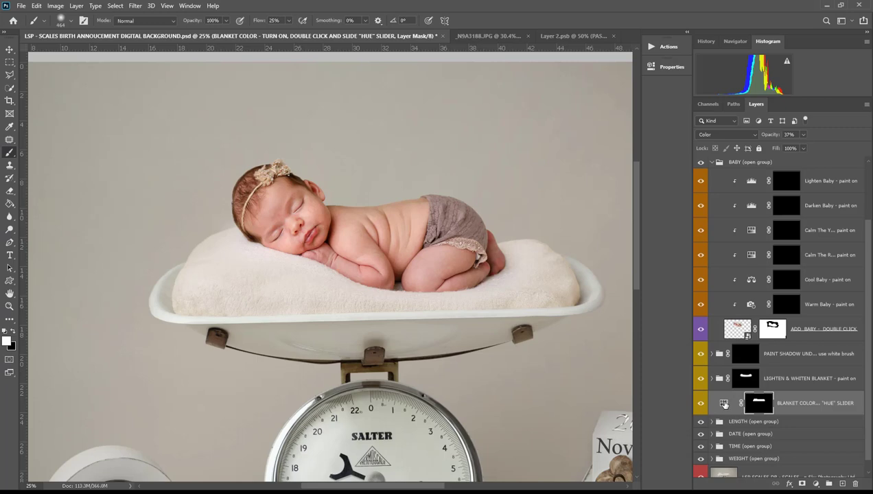
double_click(723, 404)
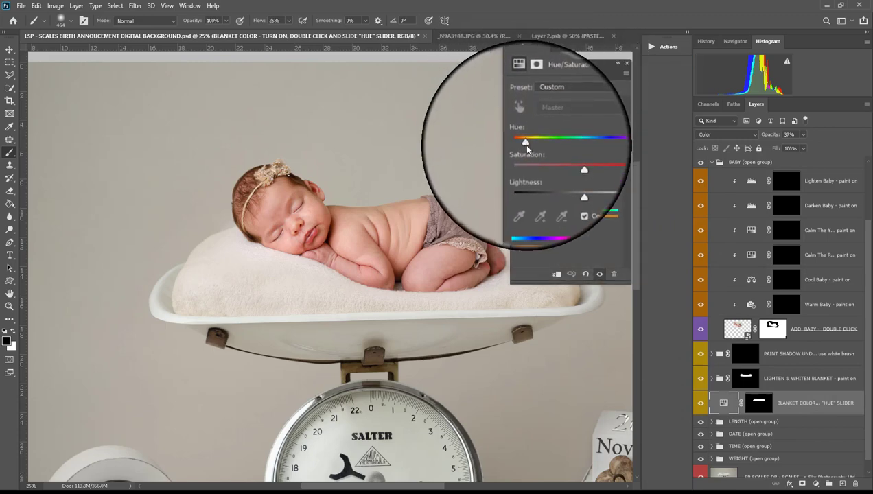
drag(522, 144, 551, 145)
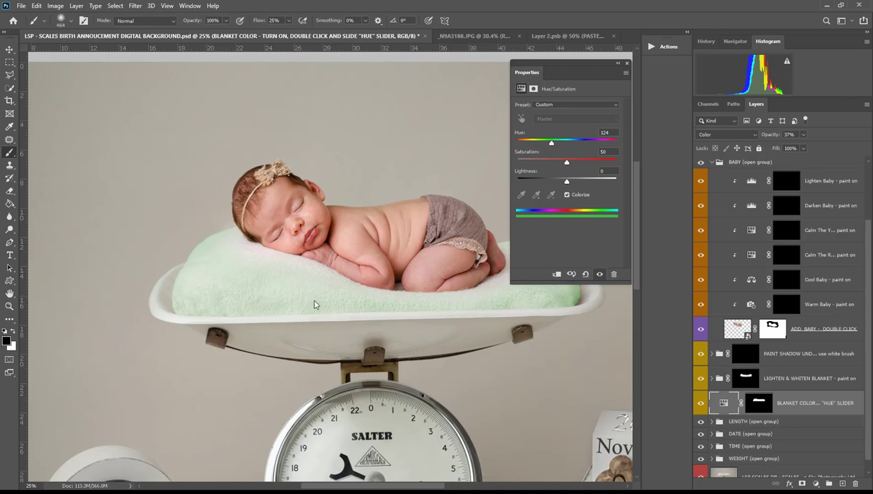
click(700, 404)
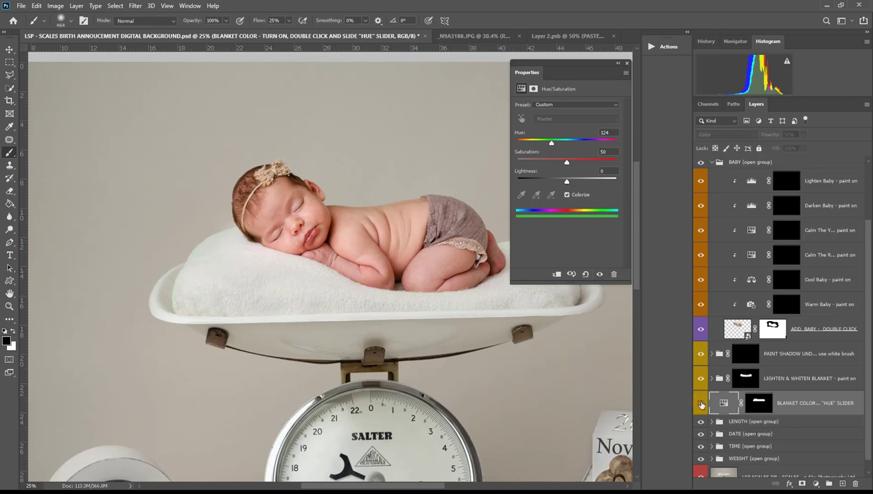
click(618, 64)
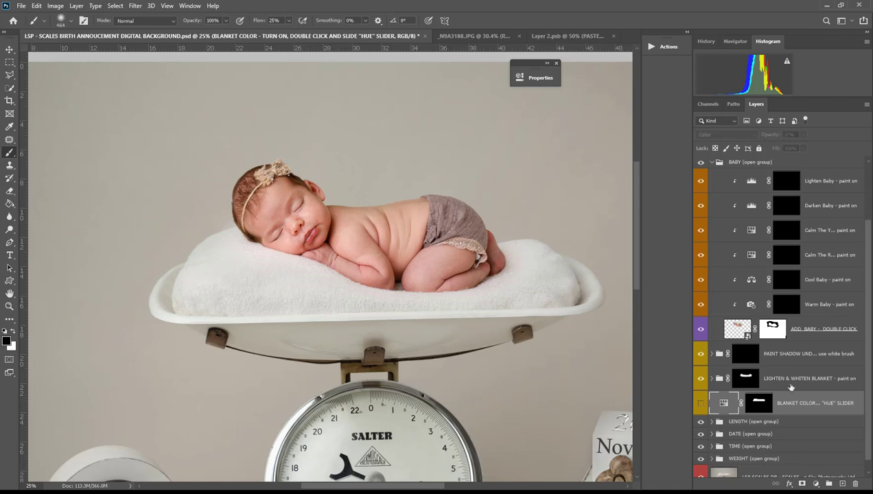
- Open the ADD BABY smart object for editing
key(z)
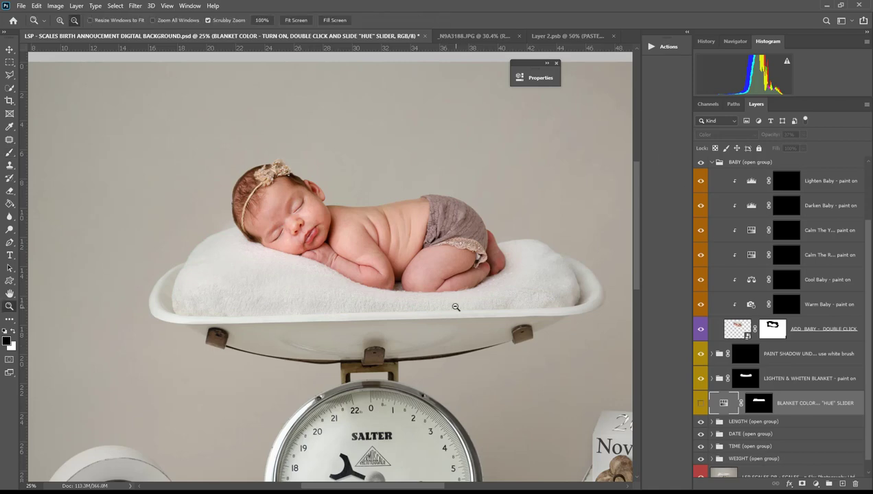
alt+click(455, 307)
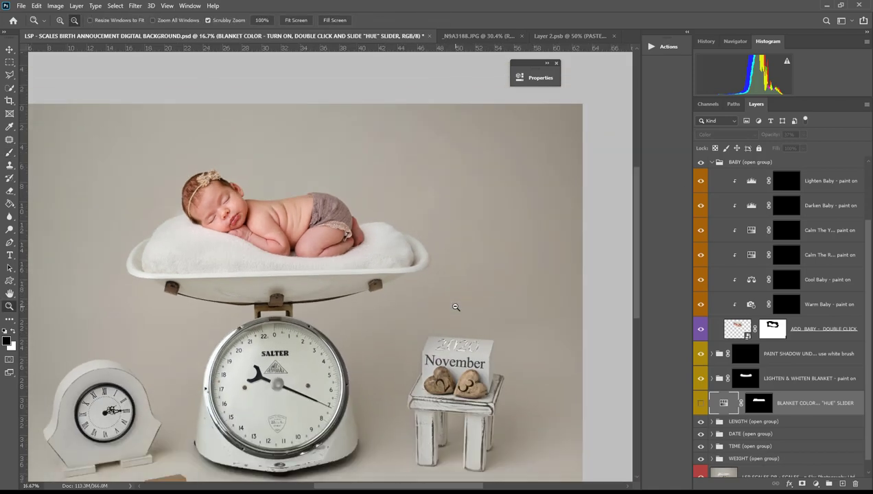
scroll(800, 387, up, 2)
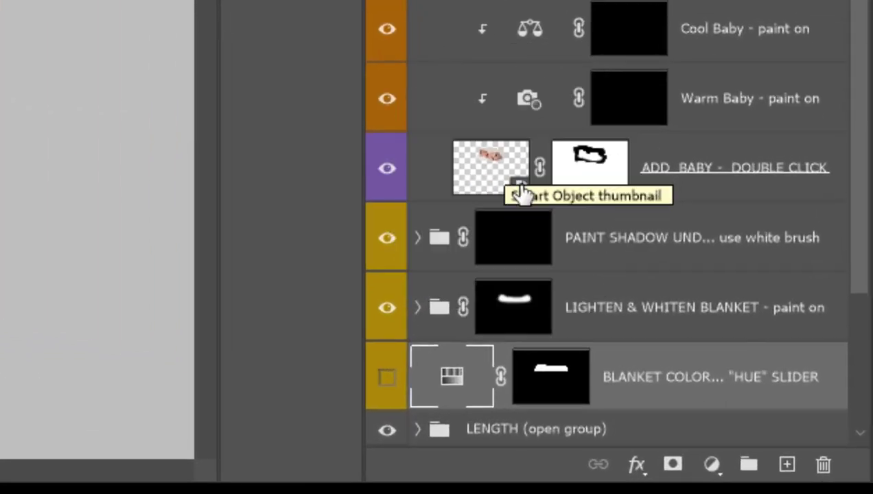
double_click(519, 190)
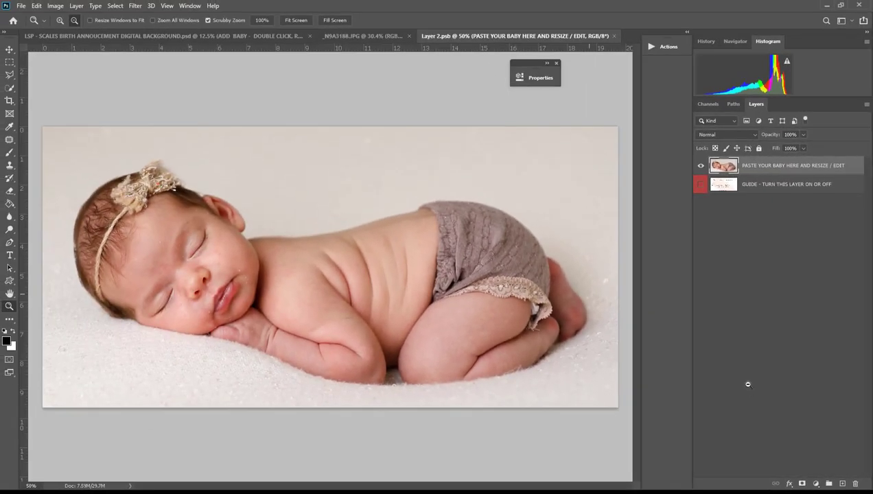
- Run the NEWBORN SKIN PERFECTO action on the baby photo
click(665, 47)
scroll(635, 68, up, 3)
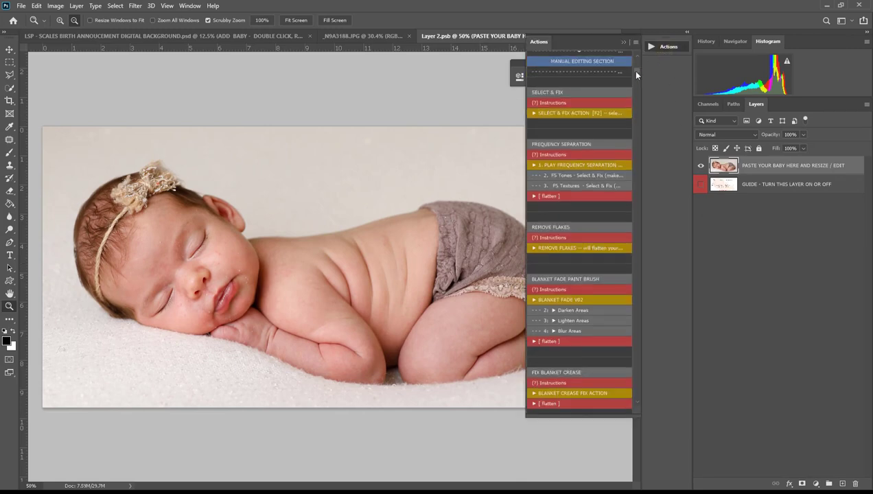
scroll(635, 71, up, 5)
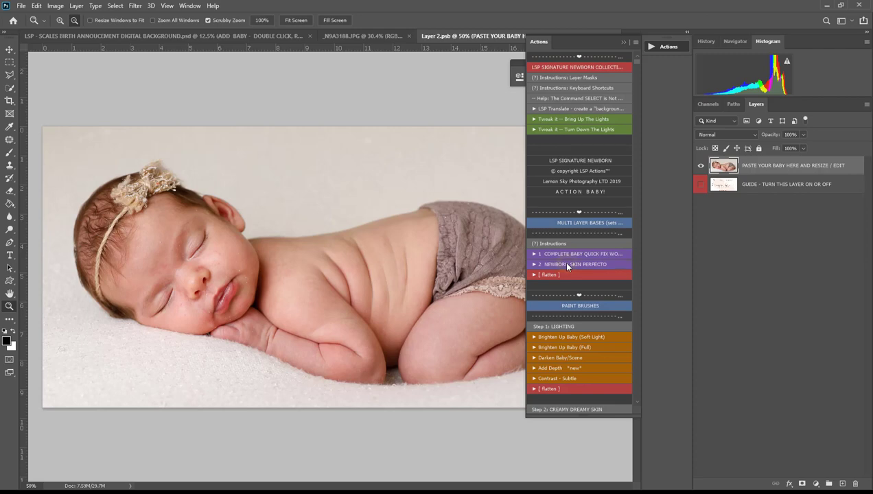
click(566, 263)
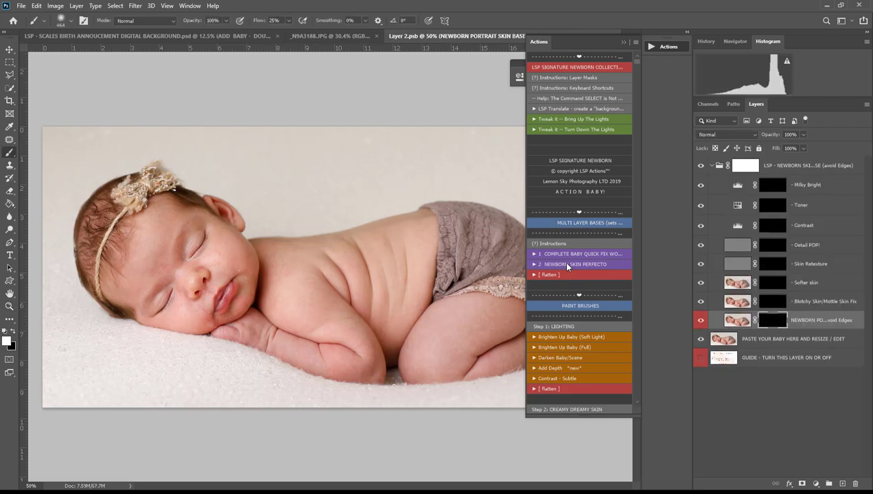
click(623, 43)
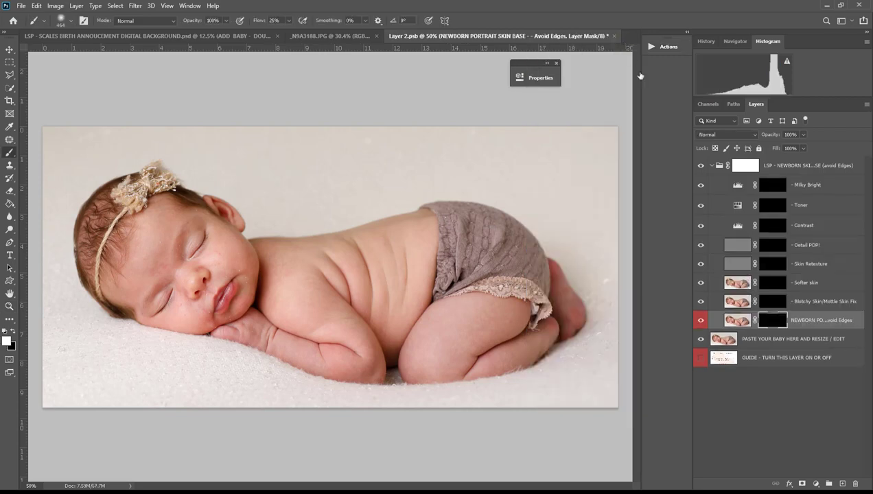
- Smooth the baby's face on the NEWBORN PORTRAIT SKIN BASE mask with soft white brushes of 92 and 48 px at 53% flow
key(z)
drag(165, 266, 196, 290)
key(b)
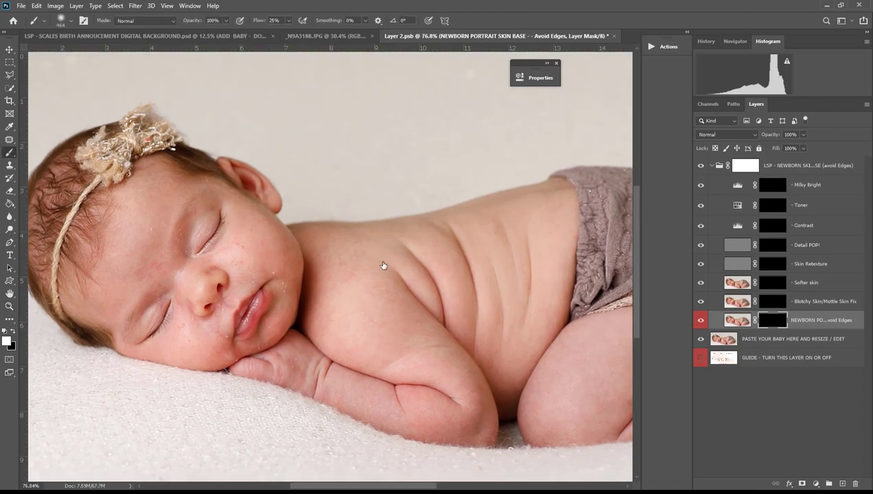
right_click(310, 255)
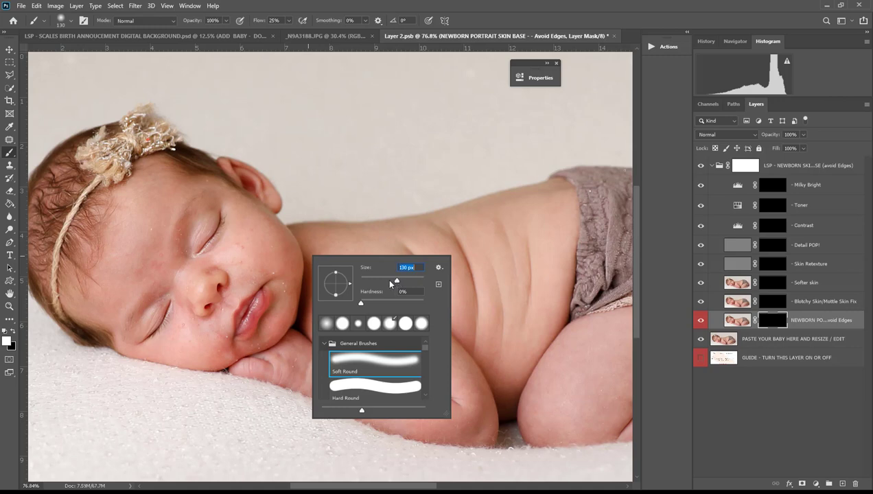
click(288, 21)
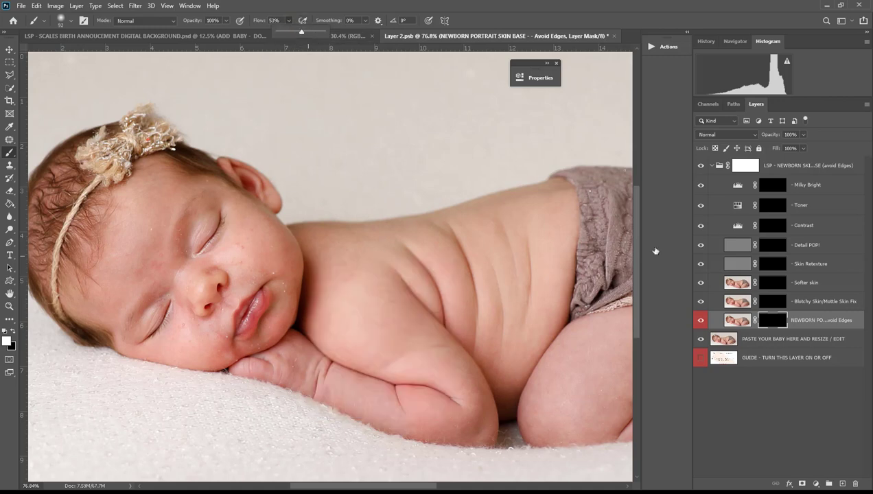
scroll(224, 304, up, 2)
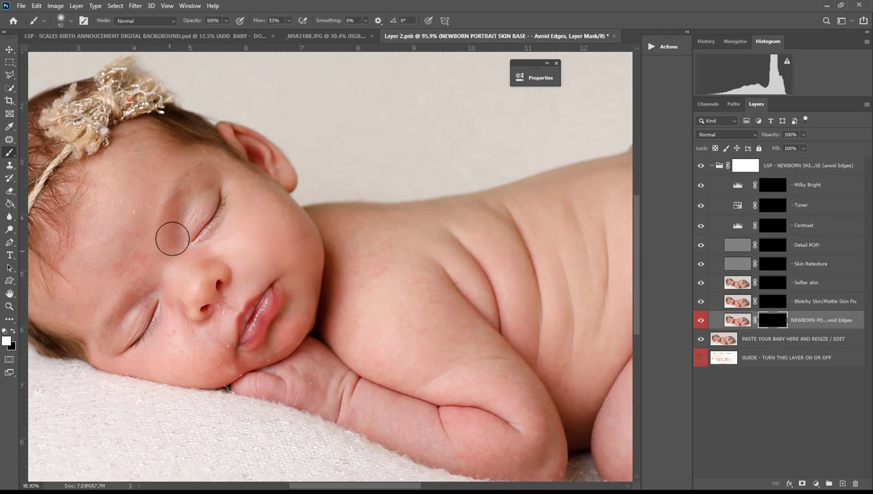
mouse_move(144, 183)
mouse_down()
mouse_move(178, 154)
mouse_move(101, 266)
mouse_move(154, 291)
mouse_move(164, 338)
mouse_move(208, 362)
mouse_move(216, 323)
mouse_move(252, 351)
mouse_up()
right_click(276, 328)
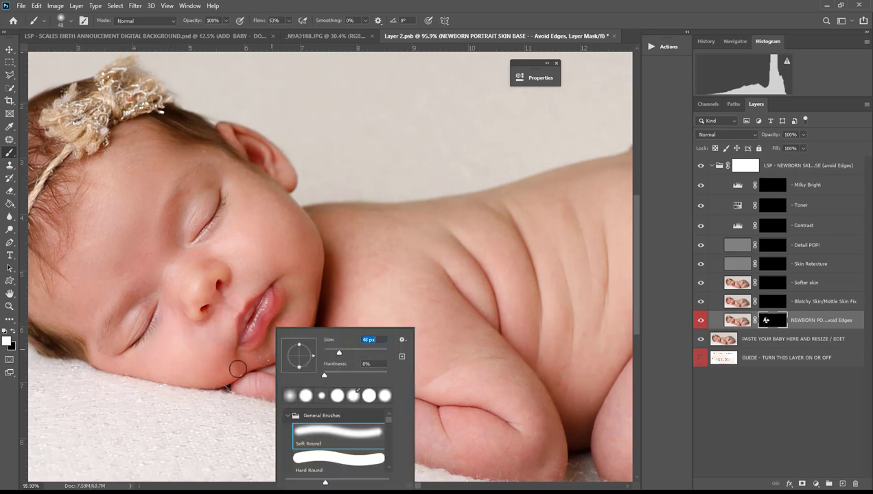
key(Return)
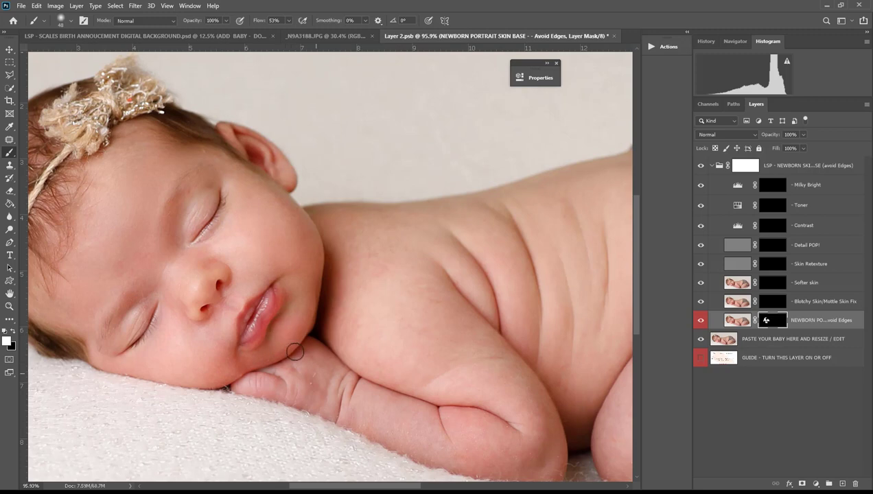
key(j)
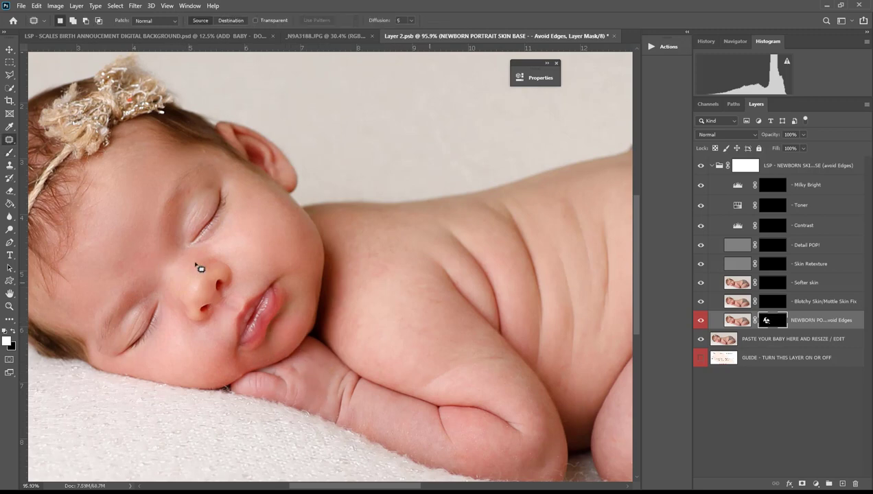
- Smooth the skin of the legs and arm on the NEWBORN PORTRAIT SKIN BASE mask with soft white brushes of 171 and 80 px
key(b)
drag(497, 253, 255, 200)
right_click(421, 283)
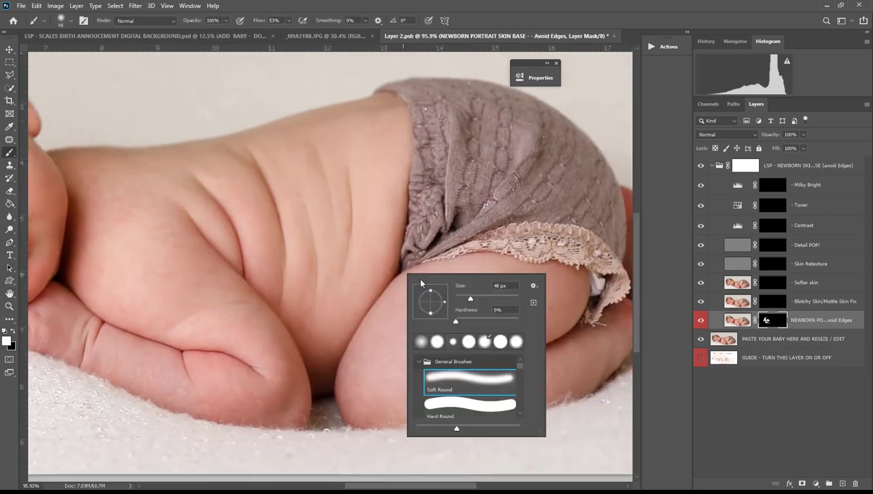
click(498, 299)
key(Return)
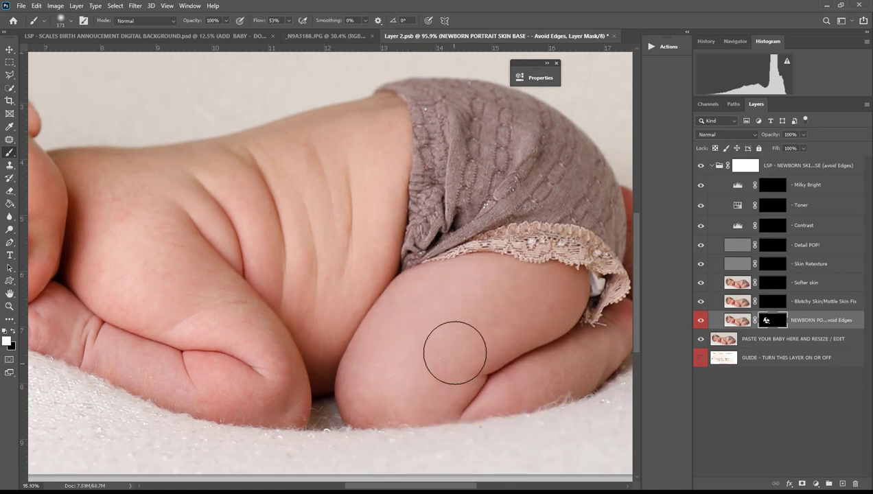
drag(480, 339, 453, 341)
right_click(502, 341)
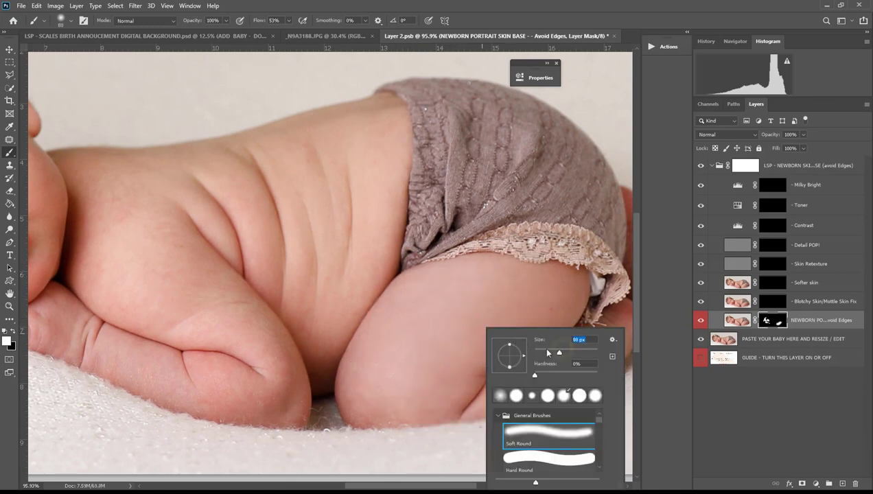
key(Return)
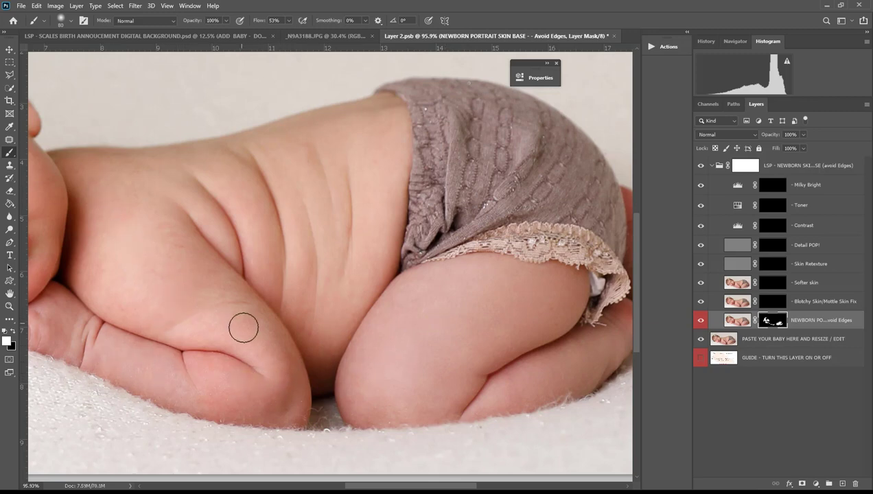
- Paint white over the arm and thigh on the Blotchy Skin/Mottle Skin Fix mask with a soft 369 px brush
click(778, 307)
right_click(327, 282)
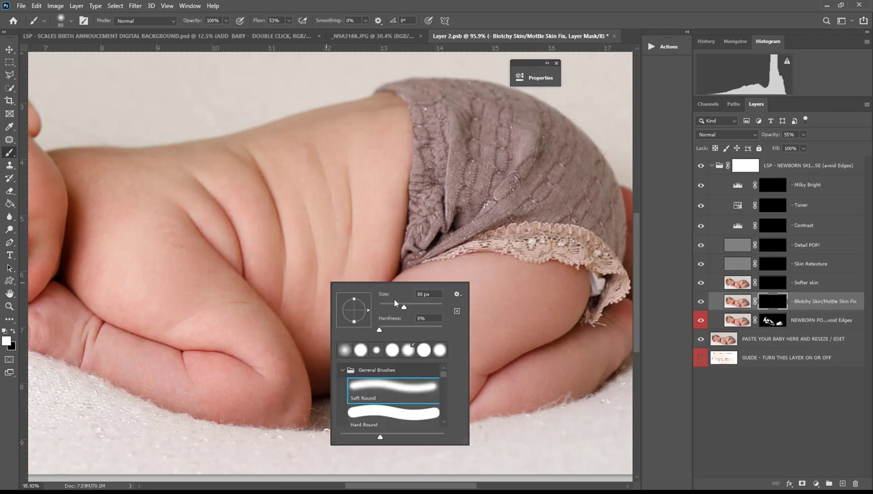
drag(169, 227, 206, 320)
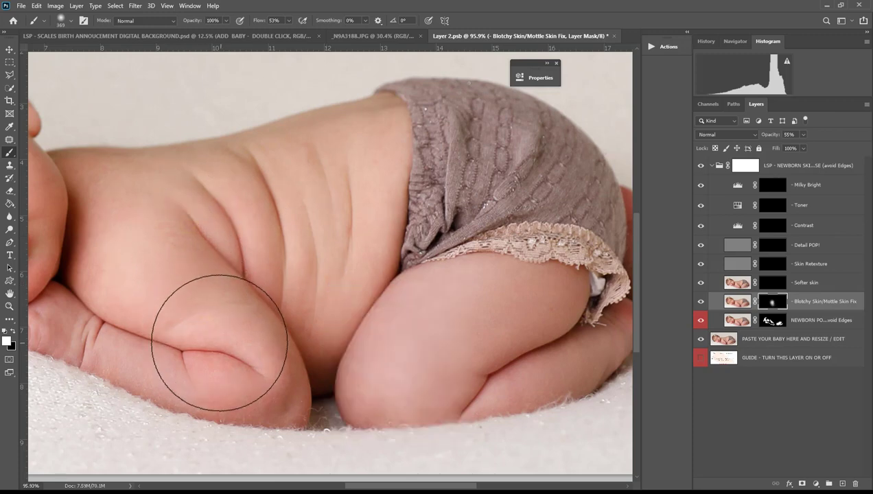
- Soften the skin of the baby's back, arms and legs on the Softer skin mask with a soft white 243 px brush
key(z)
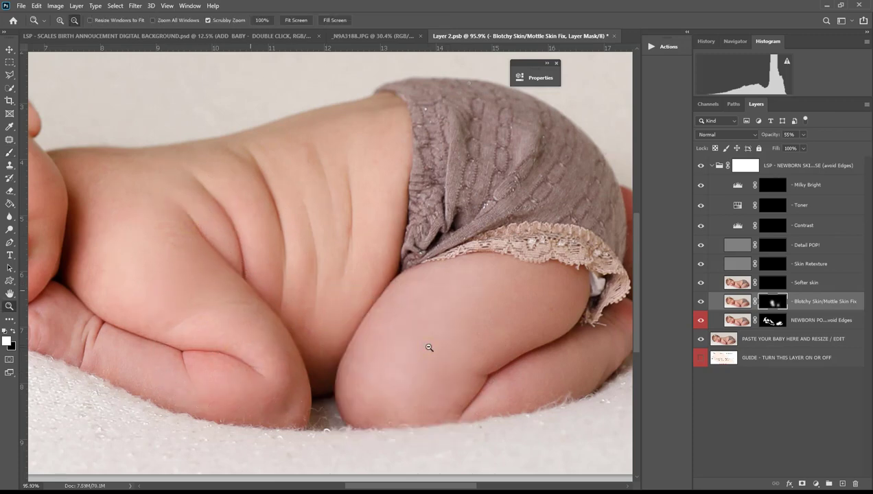
alt+click(241, 279)
key(h)
drag(241, 279, 373, 278)
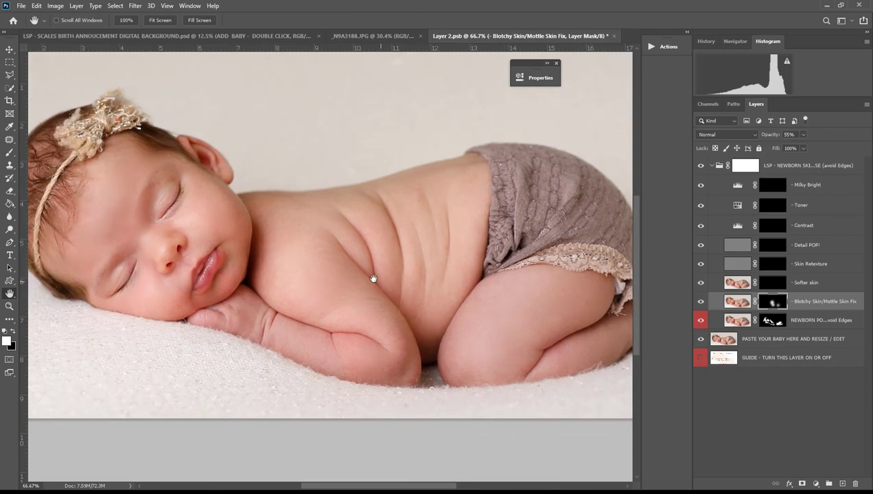
click(773, 282)
key(b)
right_click(429, 241)
drag(526, 259, 511, 258)
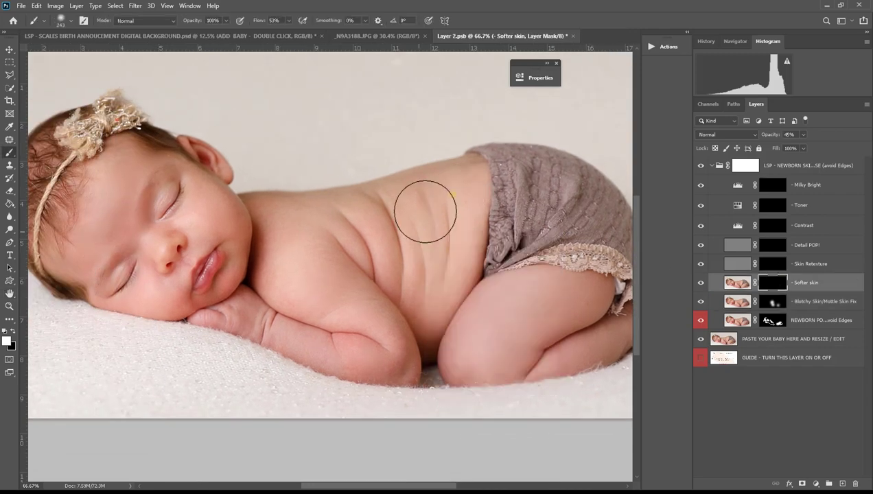
mouse_move(275, 322)
mouse_down()
mouse_move(380, 357)
mouse_move(568, 315)
mouse_move(615, 290)
mouse_move(621, 311)
mouse_move(450, 316)
mouse_up()
- Soften the baby's face on the Softer skin mask, reducing the soft white brush to 149 px
mouse_move(210, 216)
mouse_down()
mouse_move(116, 198)
mouse_move(91, 229)
mouse_move(104, 199)
mouse_up()
right_click(108, 199)
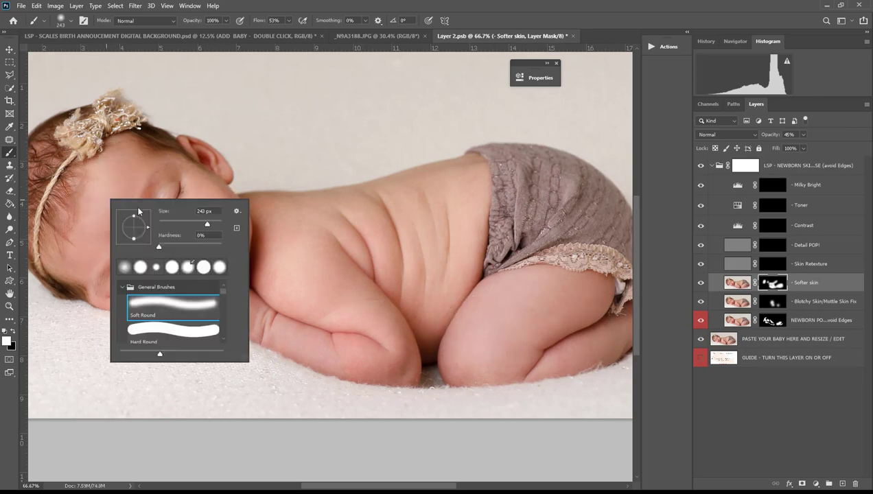
drag(201, 226, 199, 226)
mouse_move(107, 218)
mouse_down()
mouse_move(164, 243)
mouse_move(159, 298)
mouse_move(166, 296)
mouse_up()
- Bring out detail in the baby's eyes and lips on the Detail POP! mask with a soft white 59 px brush
click(773, 266)
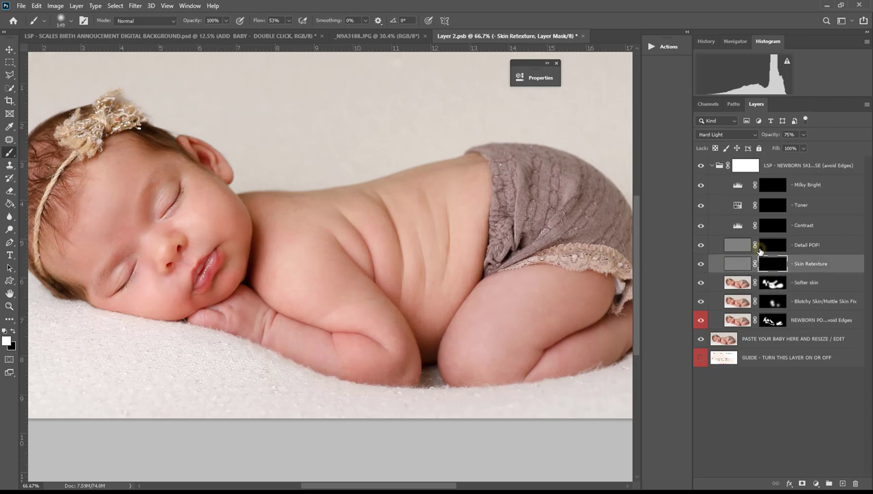
click(769, 244)
right_click(338, 214)
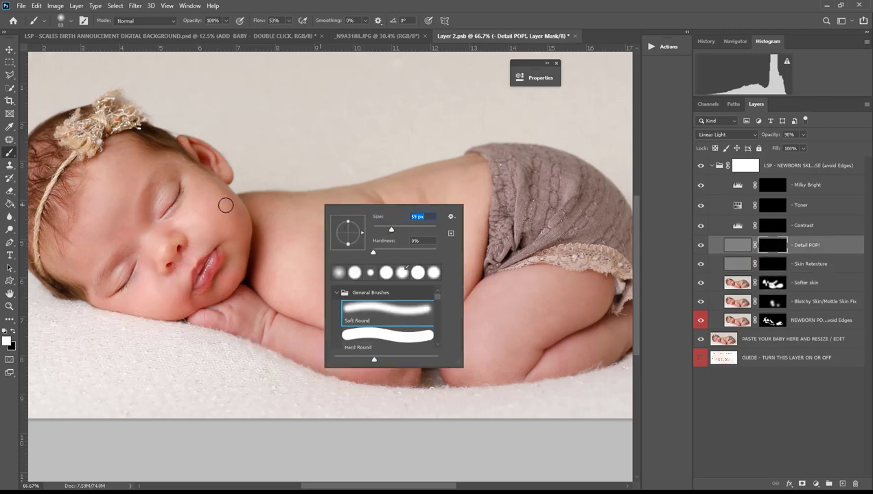
drag(177, 199, 175, 205)
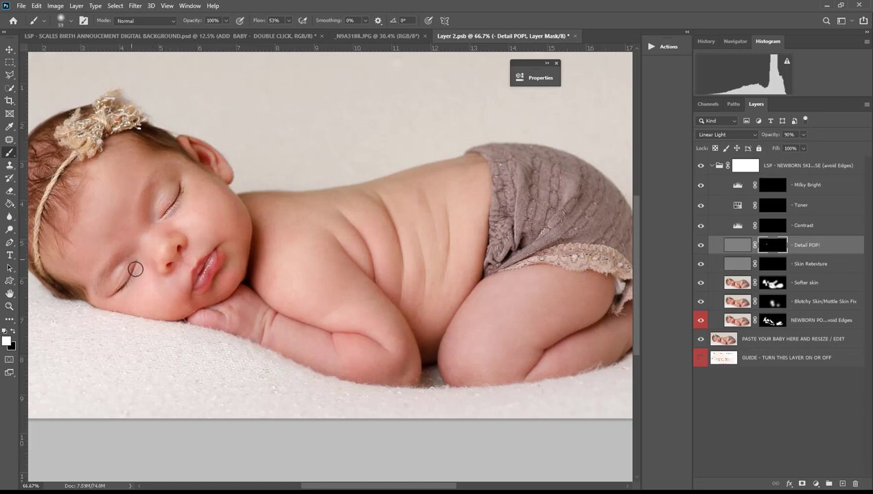
drag(196, 286, 207, 258)
- Enhance the headband bow and the knitted shorts on the Detail POP! mask with a soft white 136 px brush
alt+click(206, 255)
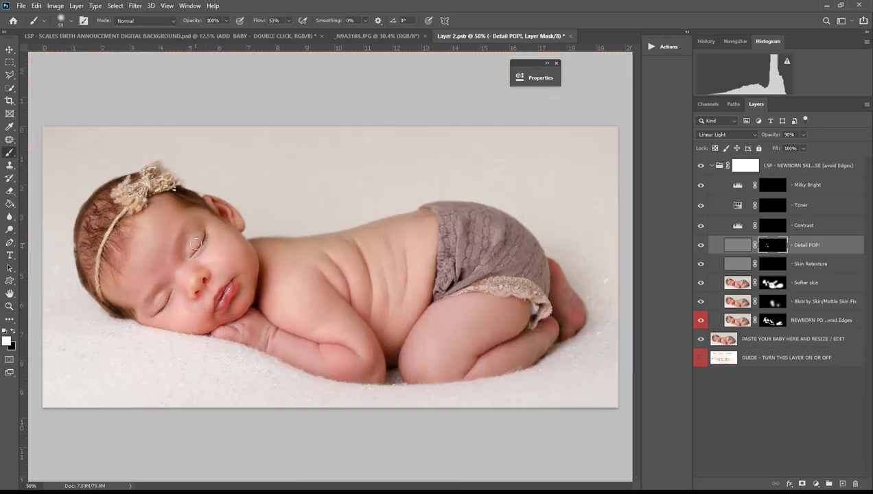
right_click(197, 244)
drag(278, 268, 285, 268)
mouse_move(142, 182)
mouse_down()
mouse_move(133, 196)
mouse_move(146, 187)
mouse_up()
mouse_move(452, 287)
mouse_down()
mouse_move(496, 276)
mouse_move(478, 274)
mouse_up()
- Paint contrast over the baby's face and upper arm on the Contrast mask with a soft white 322 px brush
click(779, 226)
right_click(373, 297)
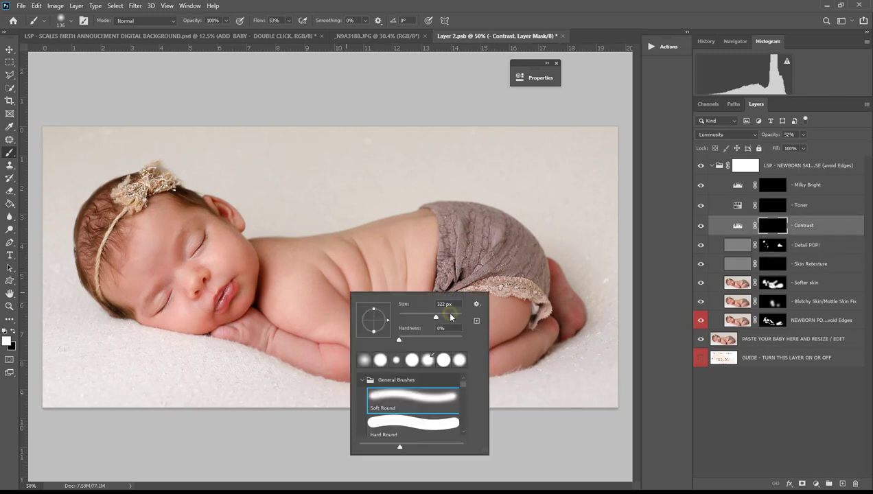
click(172, 249)
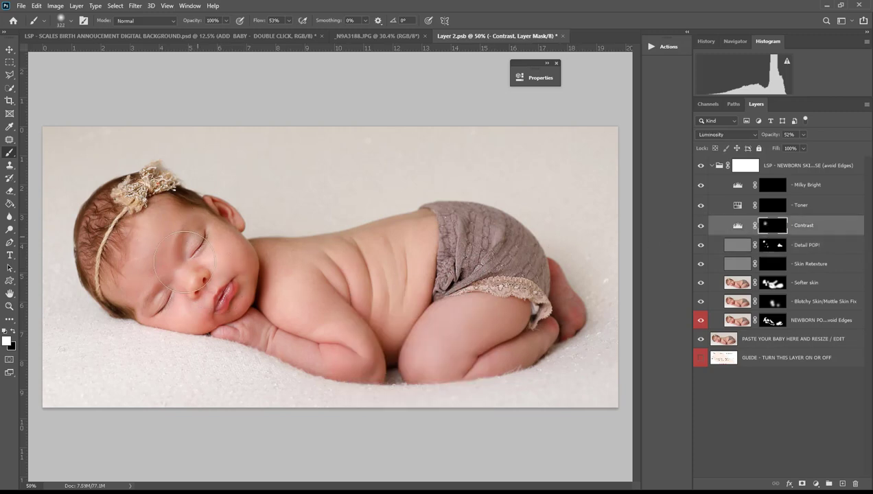
click(310, 302)
- Tone the skin of the baby's face, body and legs by painting white on the Toner mask
click(768, 209)
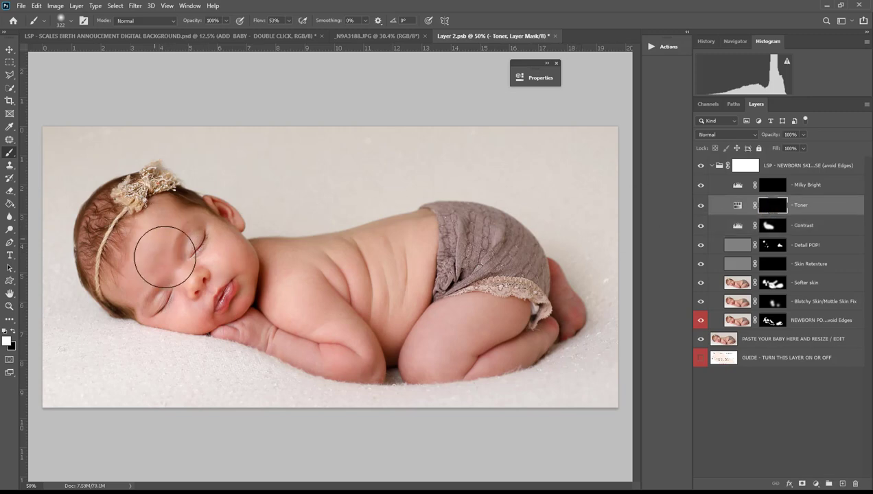
click(137, 267)
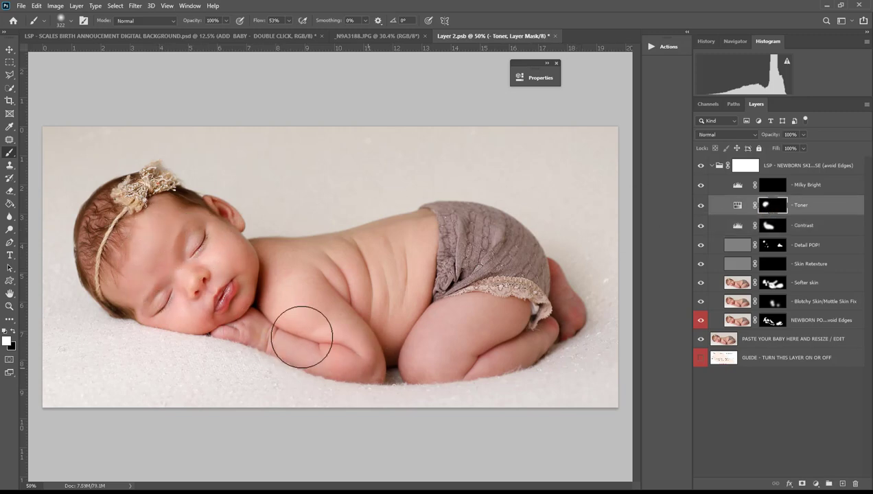
drag(535, 355, 548, 329)
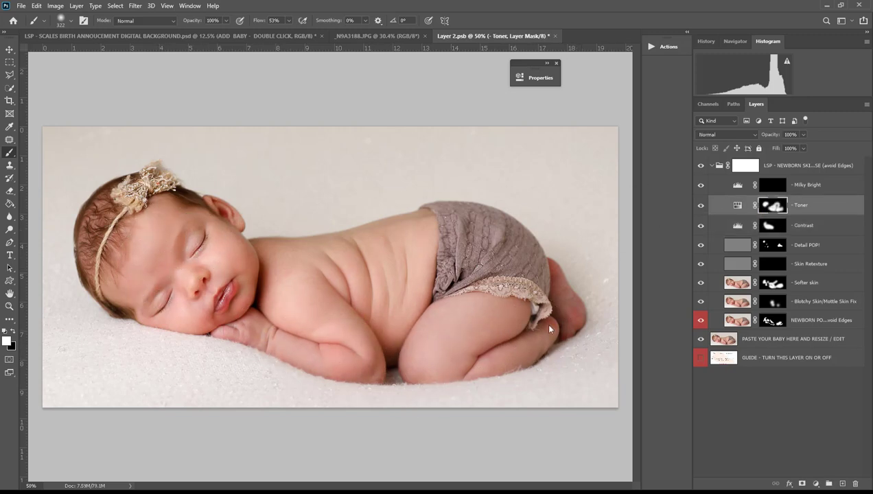
- Brighten the baby's face by painting white dabs over the cheek and forehead on the Milky Bright mask
click(772, 186)
click(205, 263)
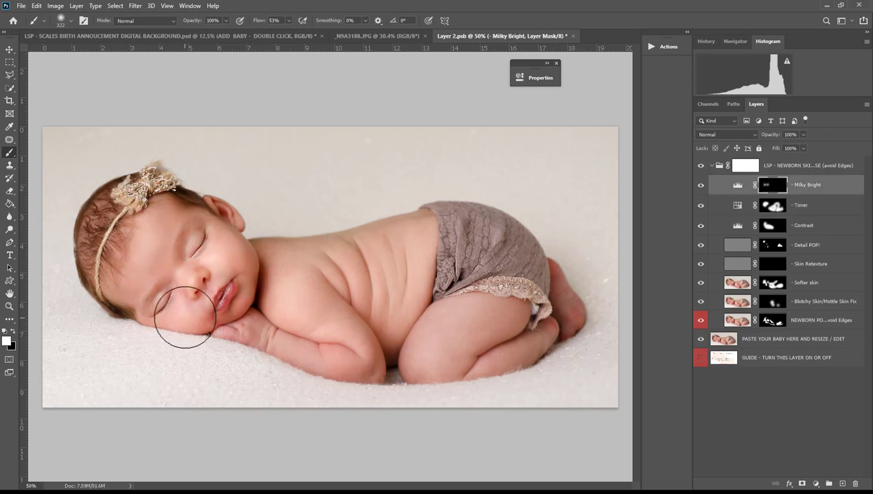
click(186, 317)
click(140, 255)
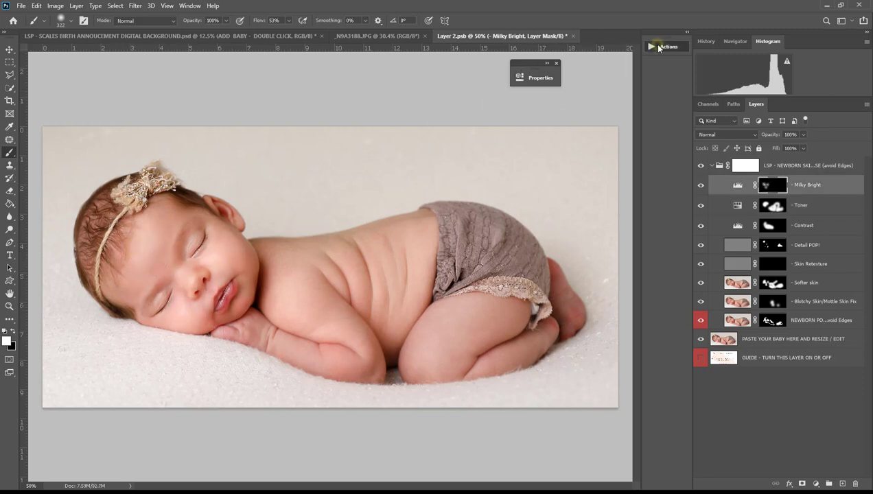
- Run the Go Away Reds *extra* action and paint its effect over the baby's feet, legs and arm
click(658, 47)
scroll(583, 271, down, 5)
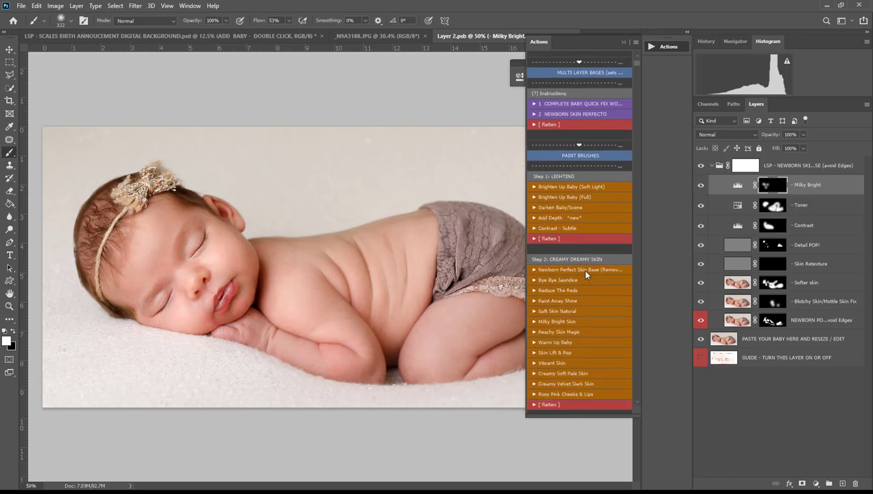
scroll(585, 274, down, 9)
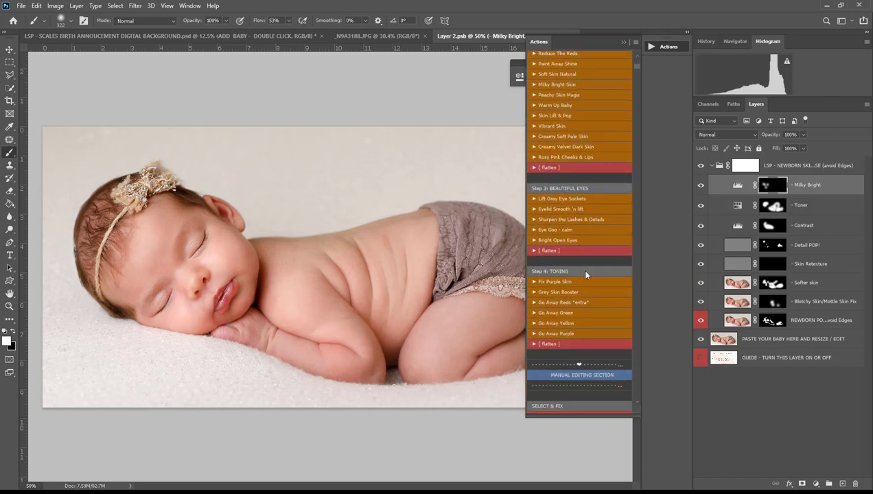
click(588, 302)
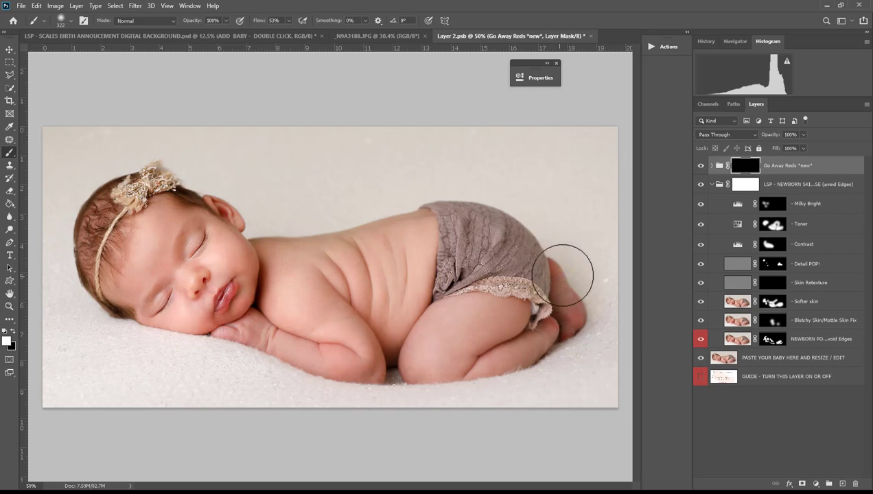
mouse_move(588, 326)
mouse_down()
mouse_move(577, 314)
mouse_move(548, 353)
mouse_move(553, 286)
mouse_move(586, 315)
mouse_move(559, 267)
mouse_move(567, 267)
mouse_move(576, 323)
mouse_move(415, 339)
mouse_move(345, 376)
mouse_move(271, 378)
mouse_move(222, 353)
mouse_move(235, 334)
mouse_move(234, 343)
mouse_move(292, 331)
mouse_up()
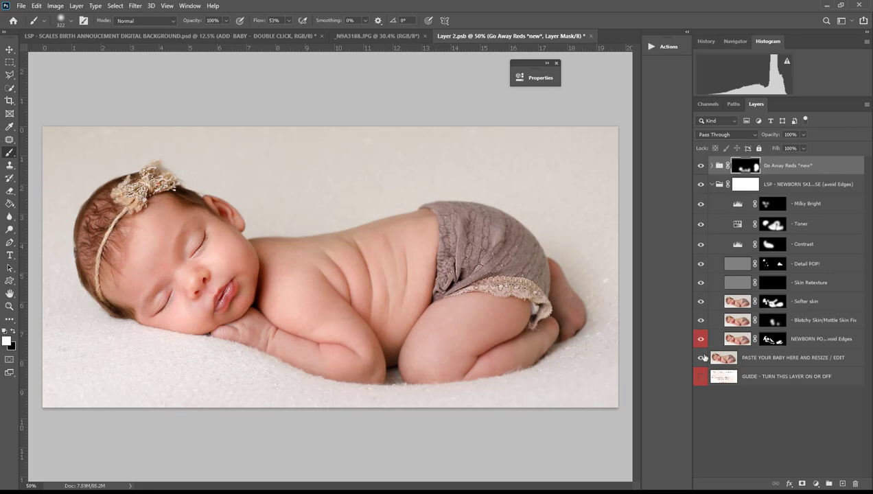
- Save the retouched baby smart object Layer 2.psb and return to the scales birth announcement document
click(781, 359)
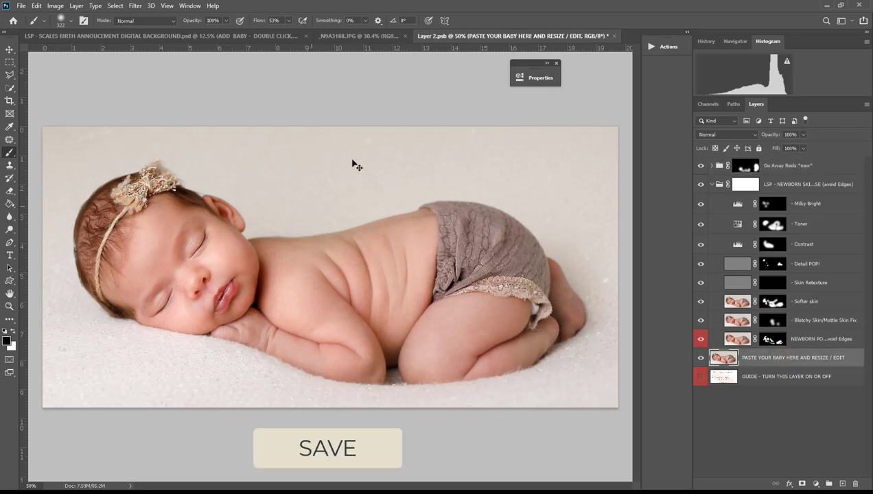
click(22, 9)
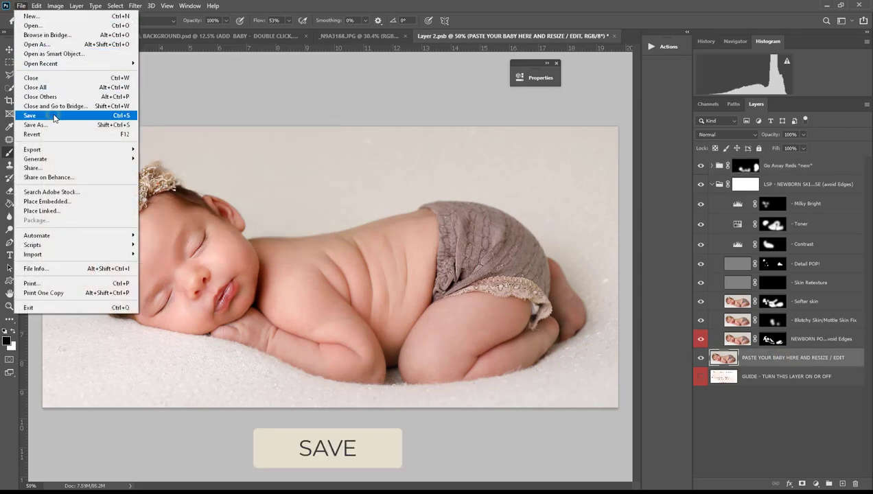
click(52, 116)
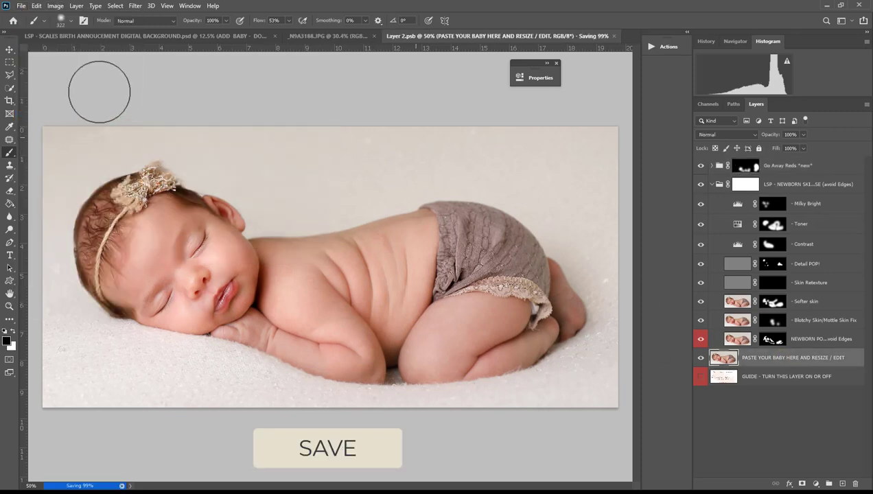
click(210, 37)
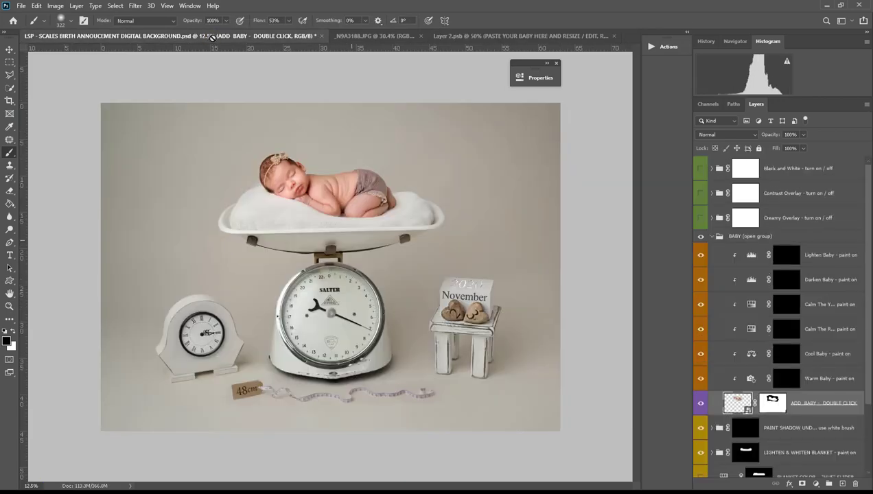
- Reduce redness on the baby's legs, arm and face by painting white on the Calm The Reds mask
click(788, 381)
key(x)
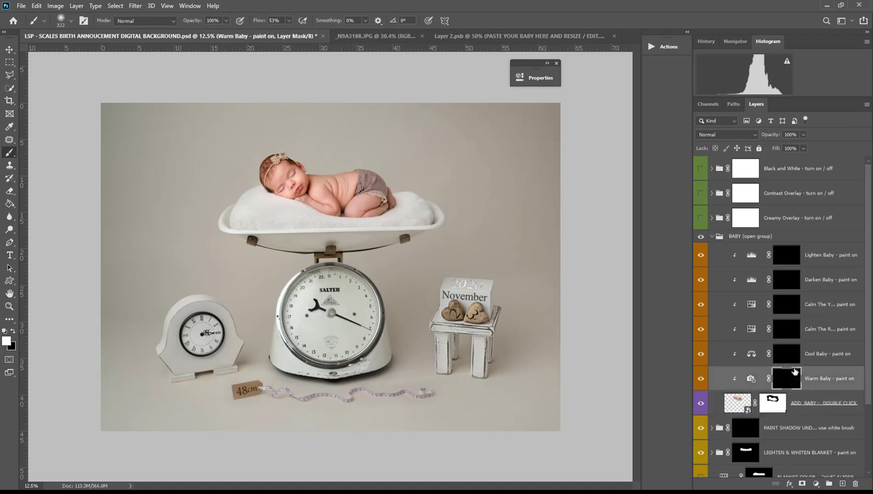
click(788, 331)
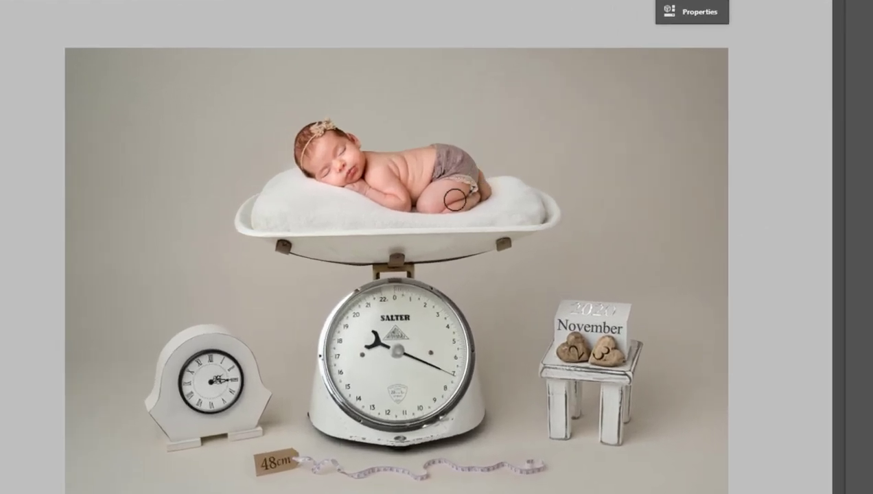
mouse_move(400, 194)
mouse_down()
mouse_move(378, 199)
mouse_move(356, 182)
mouse_move(353, 137)
mouse_move(328, 139)
mouse_move(336, 148)
mouse_move(307, 160)
mouse_up()
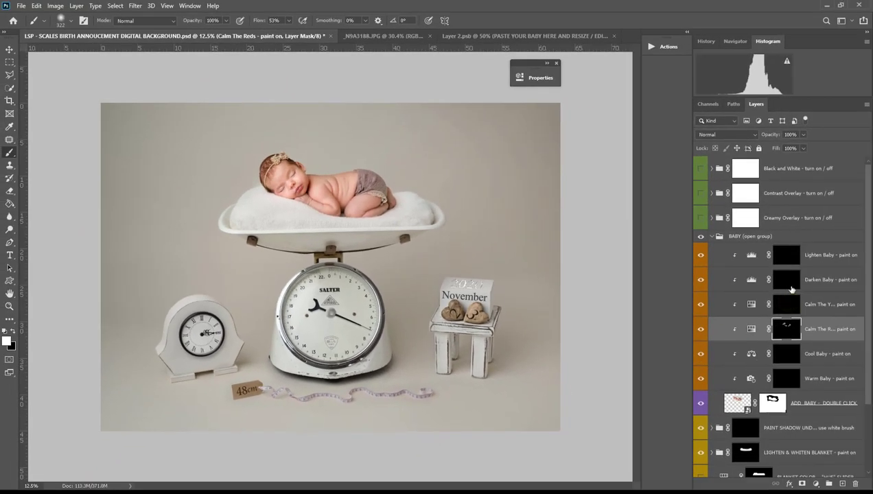
- Lighten the baby's face on the Lighten Baby mask with a soft white 1102 px brush and lower the layer's opacity to 16%
click(786, 304)
click(787, 277)
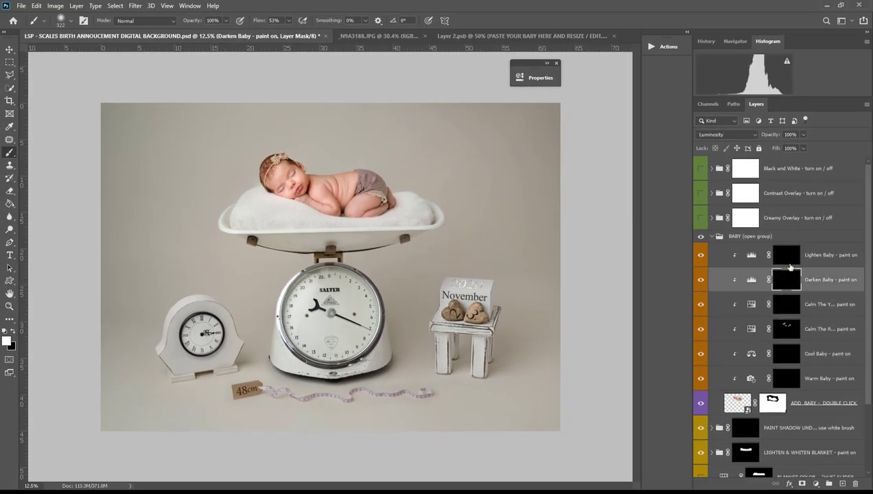
click(750, 255)
right_click(441, 243)
double_click(551, 256)
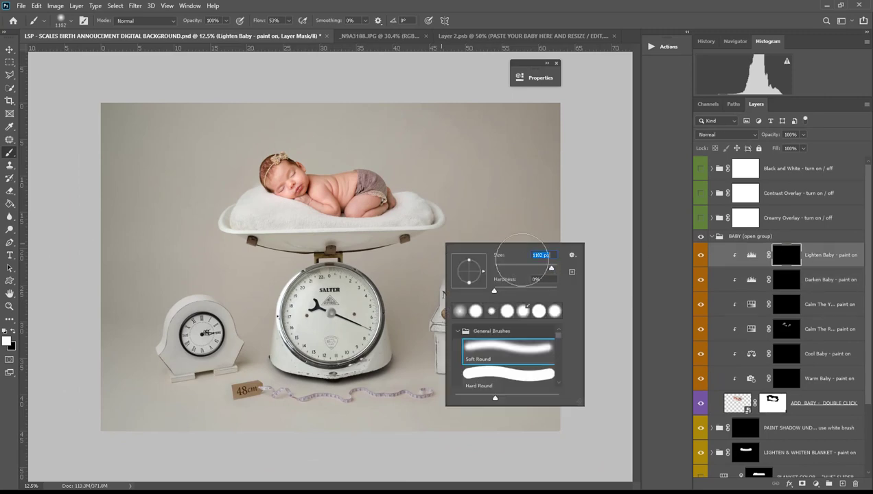
text(1102)
key(Return)
click(280, 184)
key(ctrl+z)
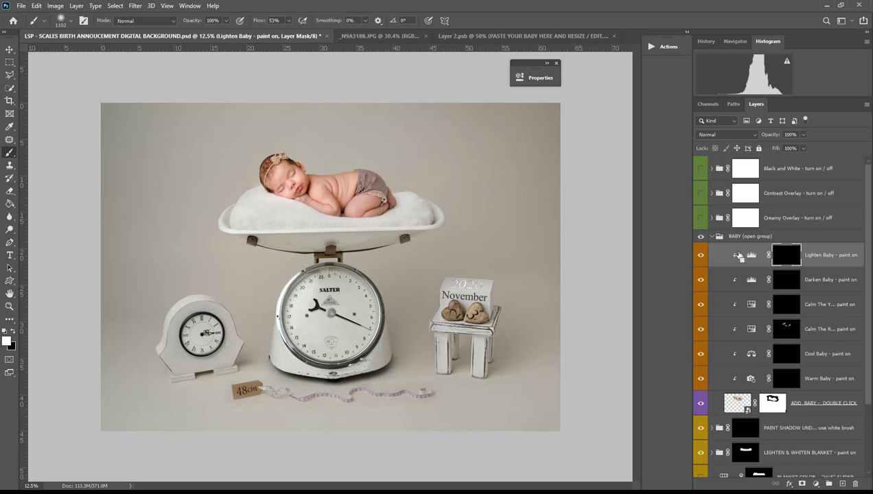
click(299, 183)
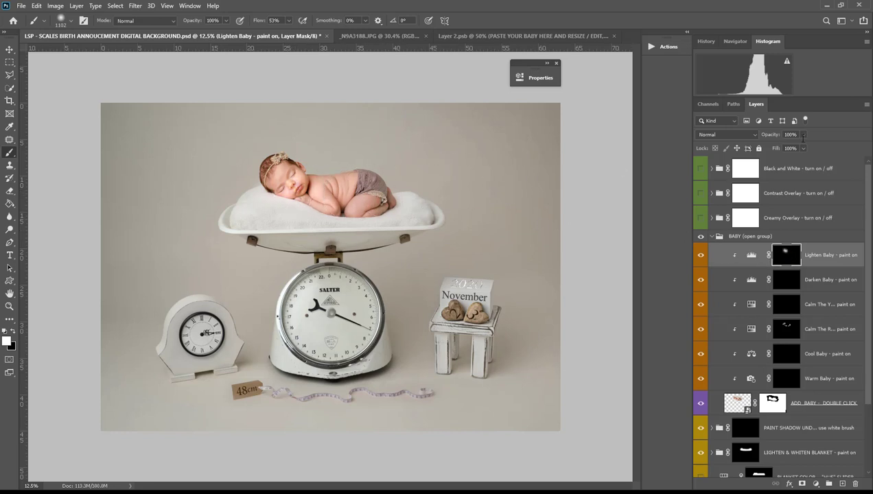
drag(758, 147, 766, 148)
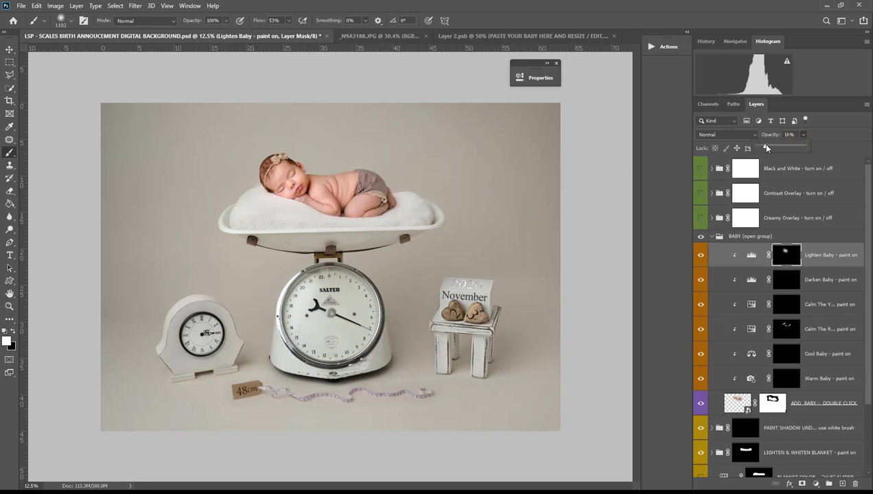
- Collapse the BABY group and toggle its visibility to compare the scene with and without the baby, leaving it visible
click(714, 238)
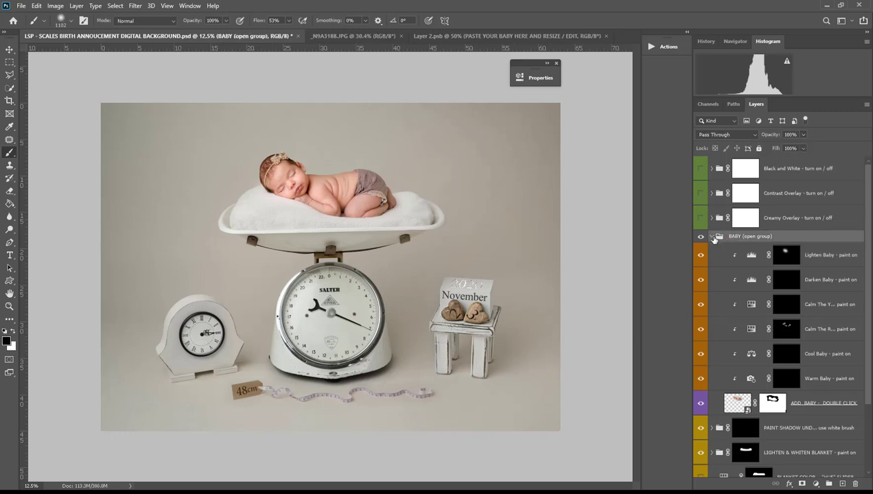
click(711, 237)
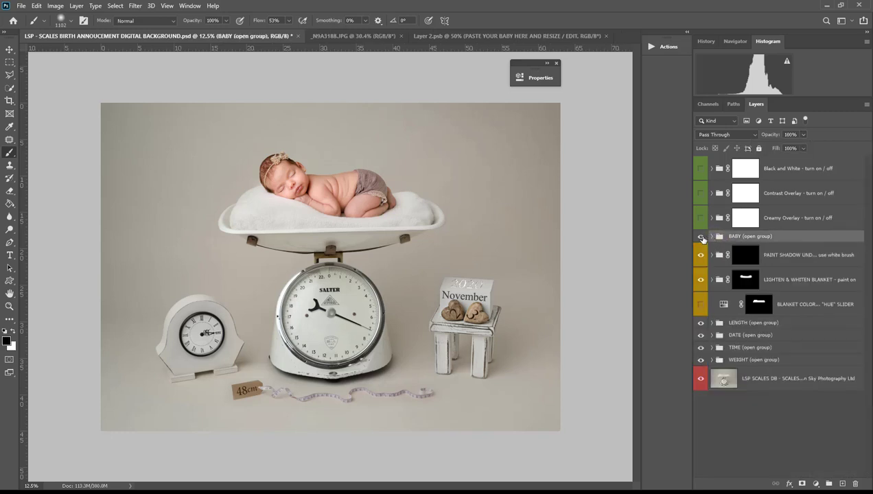
click(700, 237)
click(700, 237)
click(700, 237)
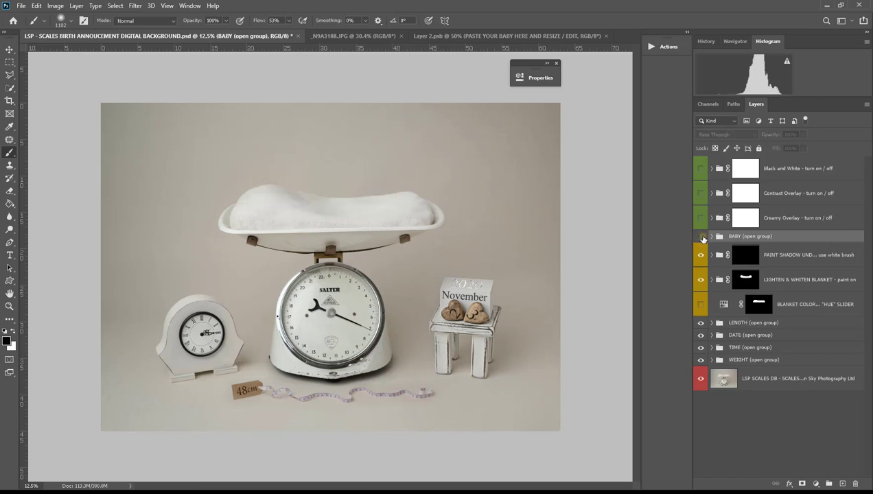
click(701, 236)
click(701, 237)
click(701, 237)
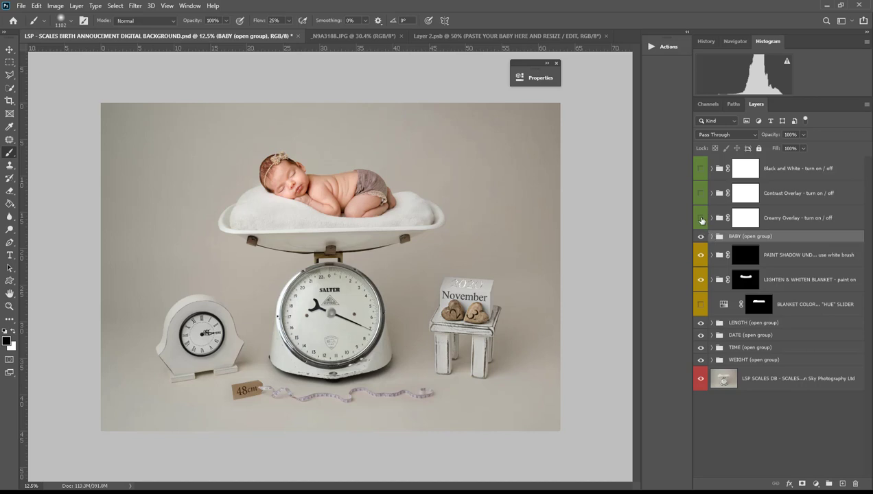
- Preview the Creamy Overlay and the Contrast Overlay on the scene, leaving both turned off
click(700, 219)
click(701, 218)
click(701, 218)
click(701, 216)
click(700, 195)
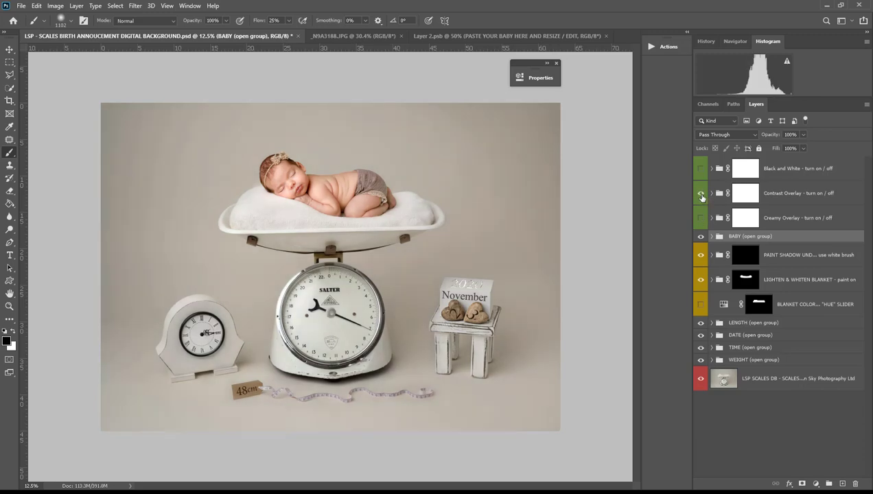
click(700, 196)
- Preview the Black and White overlay on the scene, leaving it turned off
click(700, 169)
click(701, 169)
click(701, 169)
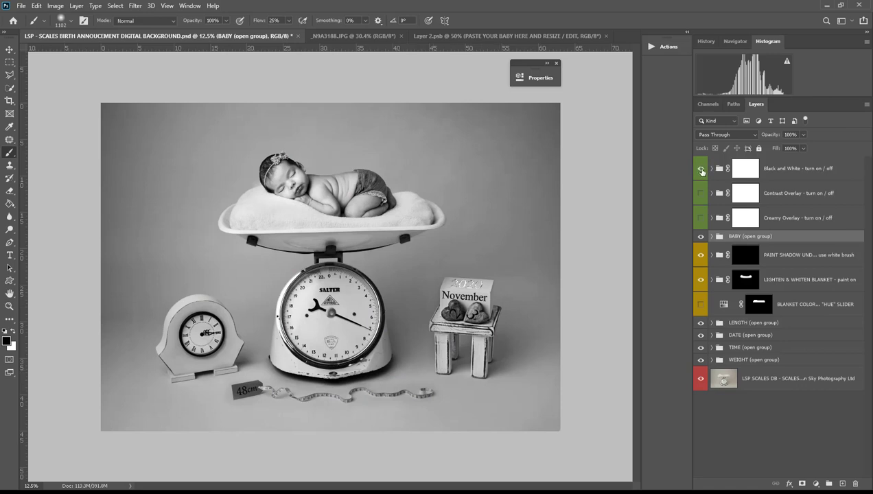
click(700, 169)
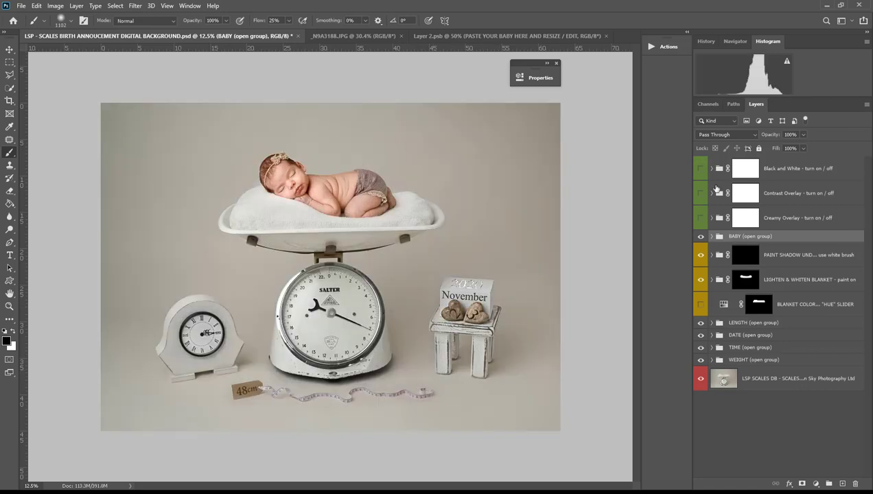